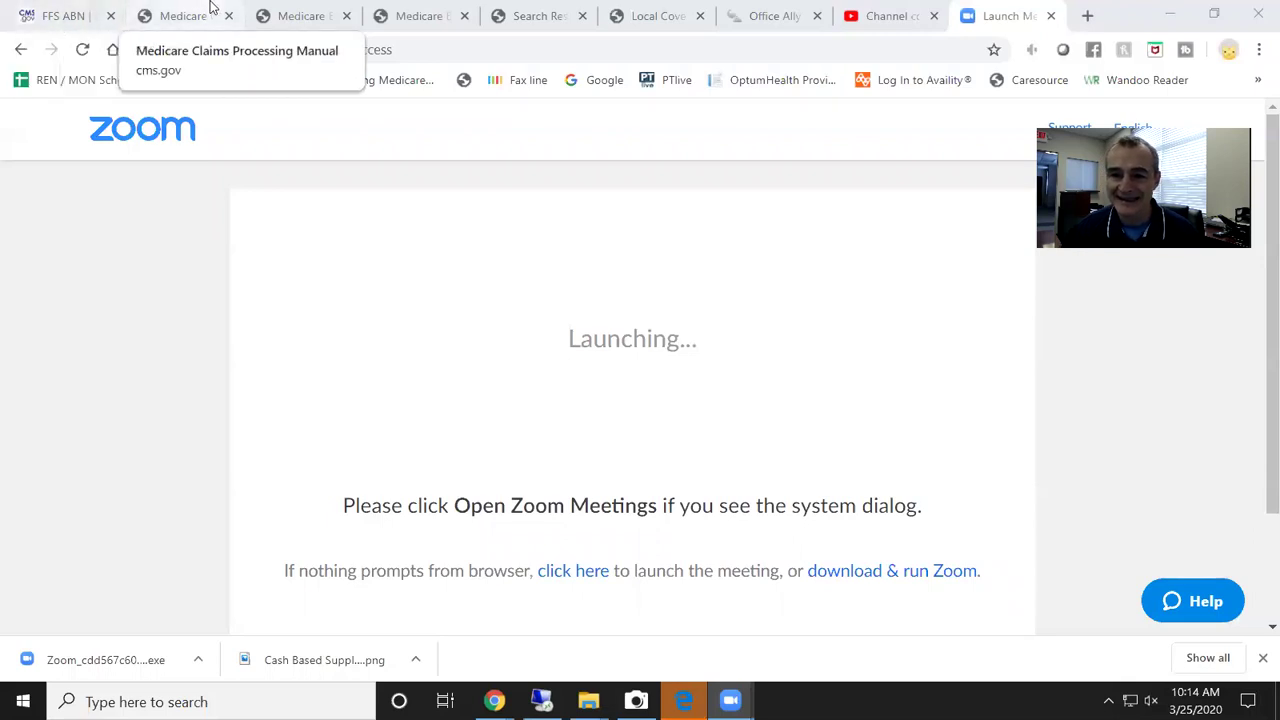
Step: Open the Office Ally website in a separate tab from Practice Mate and go to its Office Ally Forms & Manuals page
left_click(752, 17)
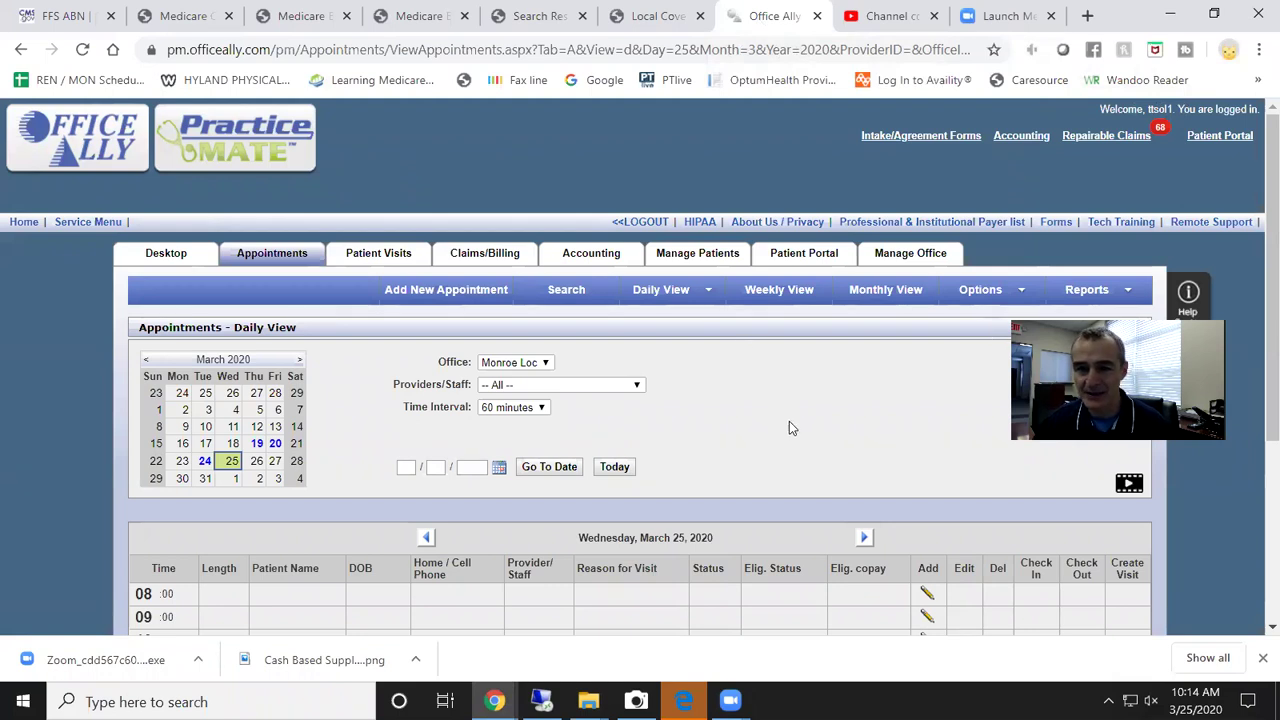
right_click(57, 130)
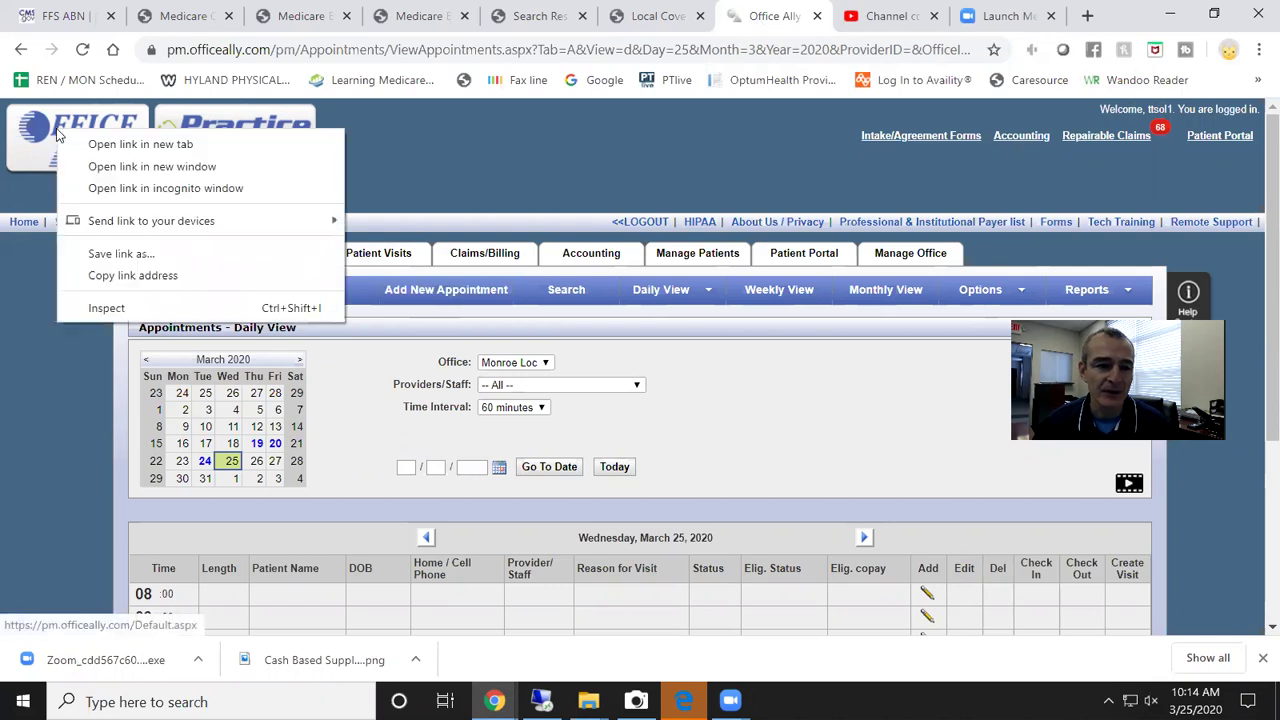
left_click(137, 148)
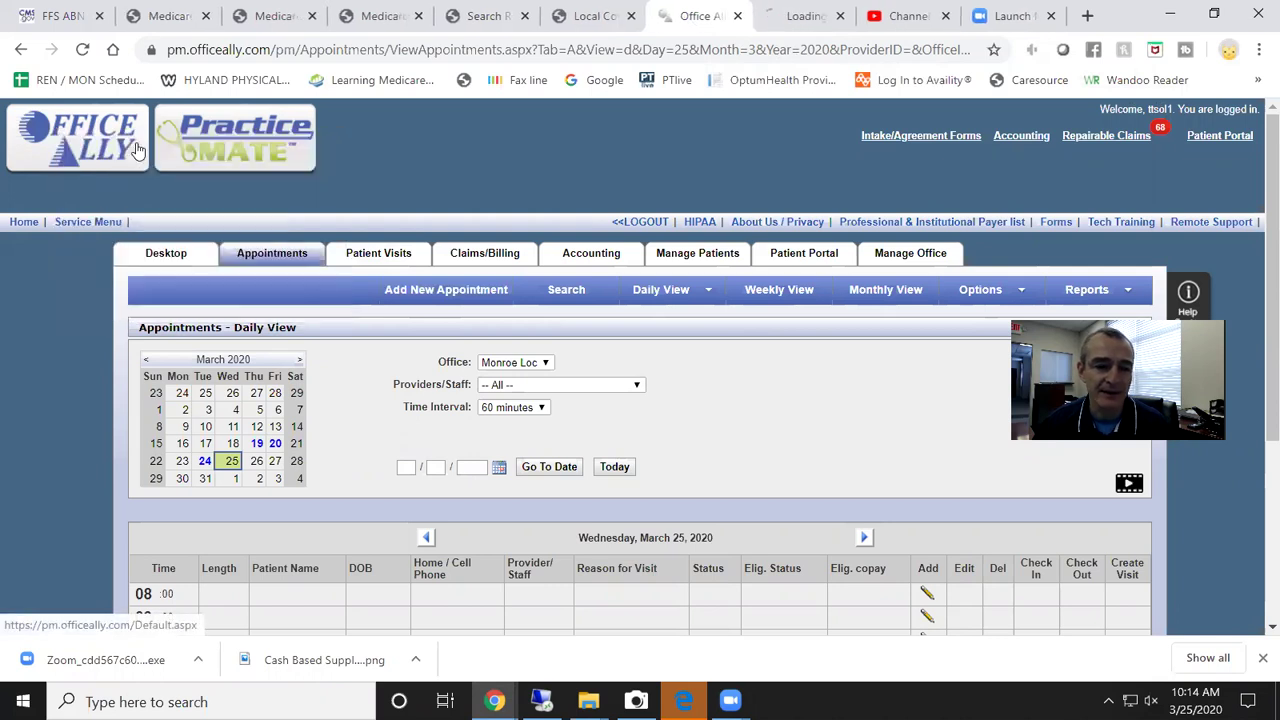
left_click(790, 18)
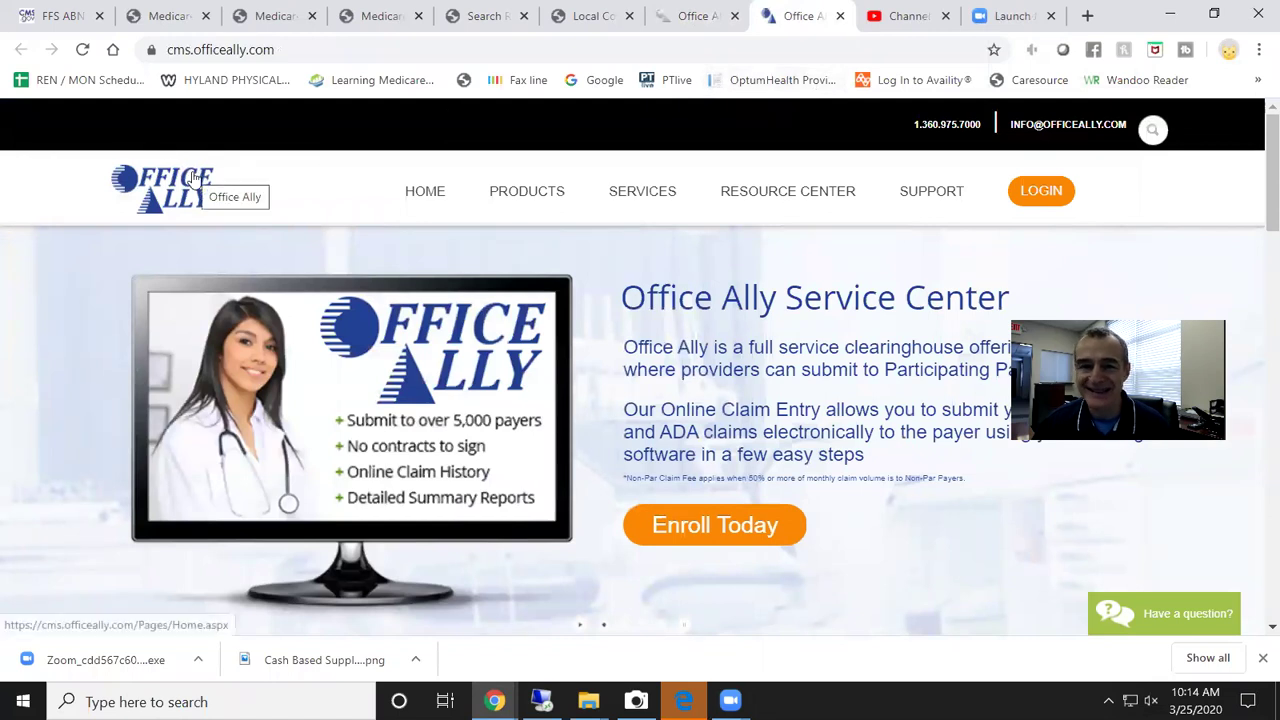
mouse_move(794, 178)
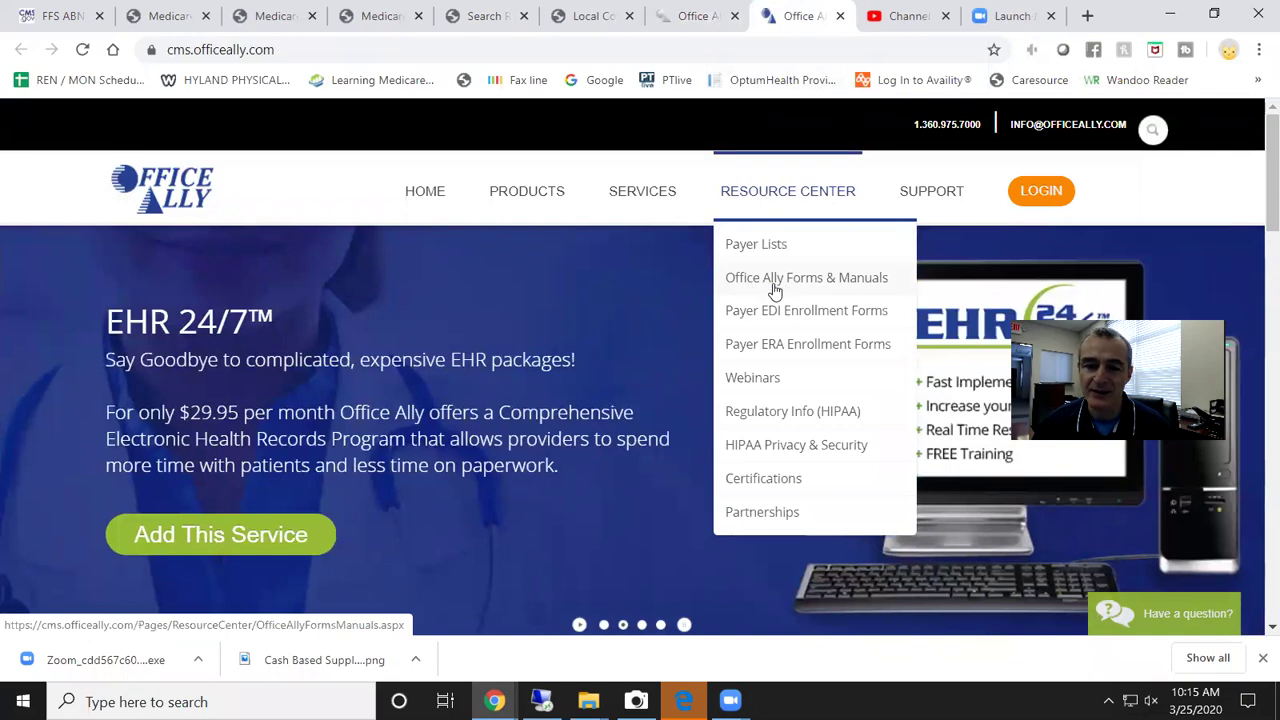
left_click(798, 286)
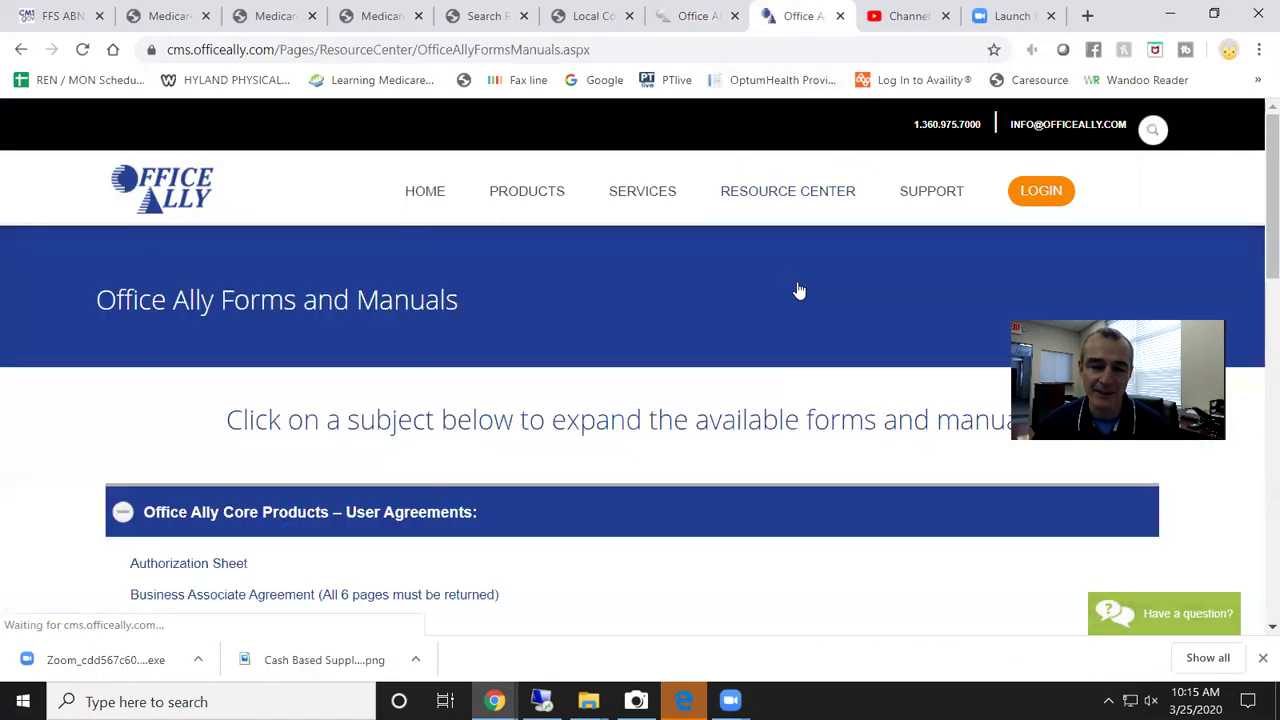
Step: Highlight the Authorization Sheet, Business Associate Agreement and Practice Mate User Agreement entries among the core product user agreements
scroll(798, 284, "down", 3)
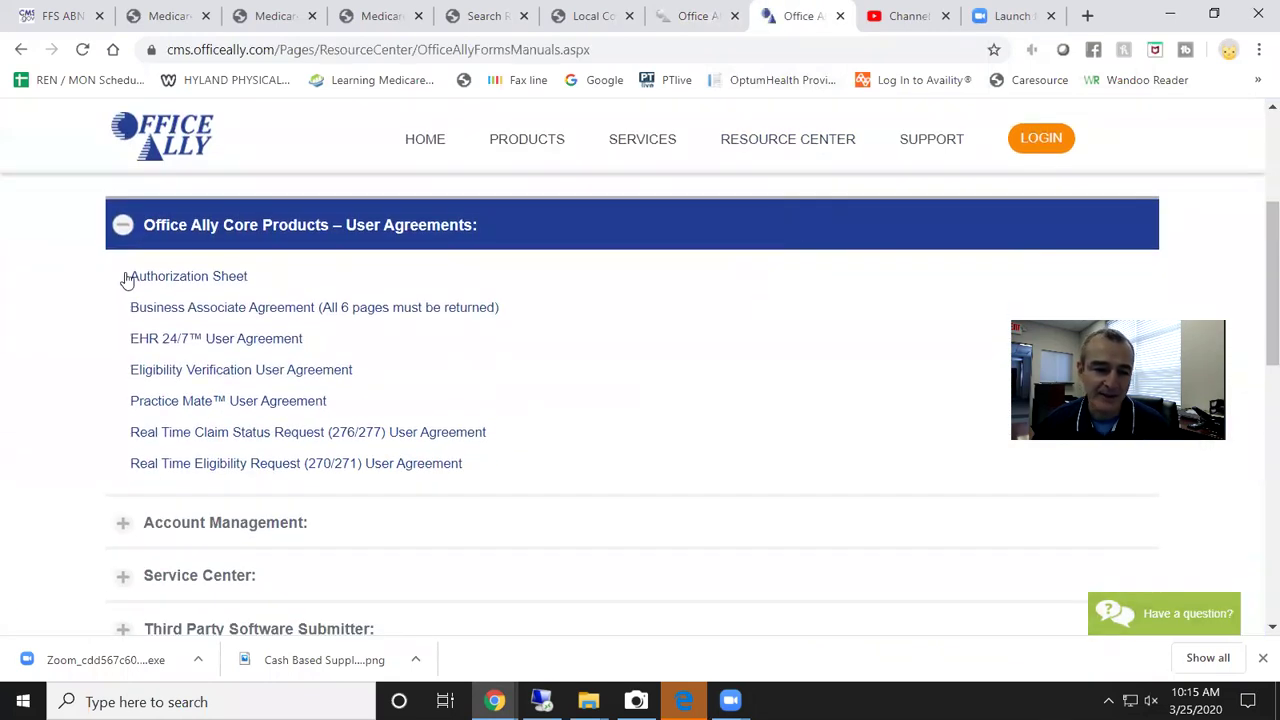
left_click_drag(127, 281, 242, 285)
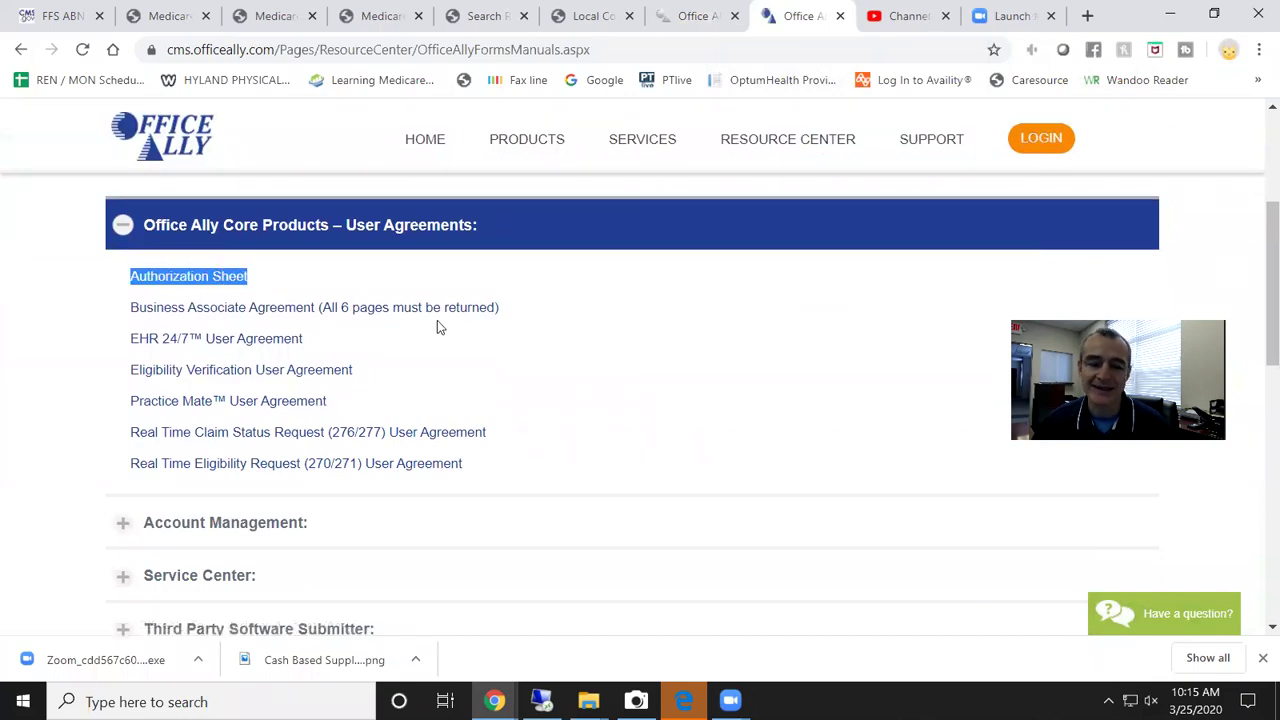
left_click(118, 308)
left_click_drag(118, 308, 532, 310)
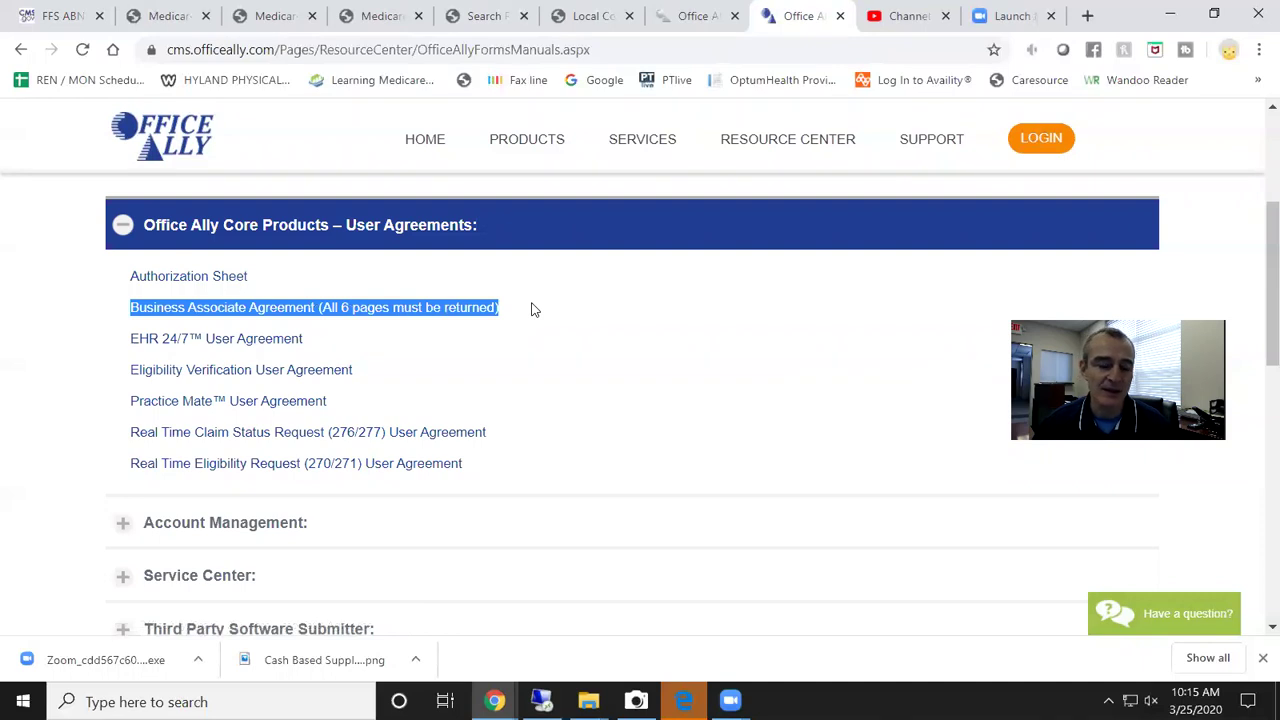
left_click_drag(110, 401, 435, 401)
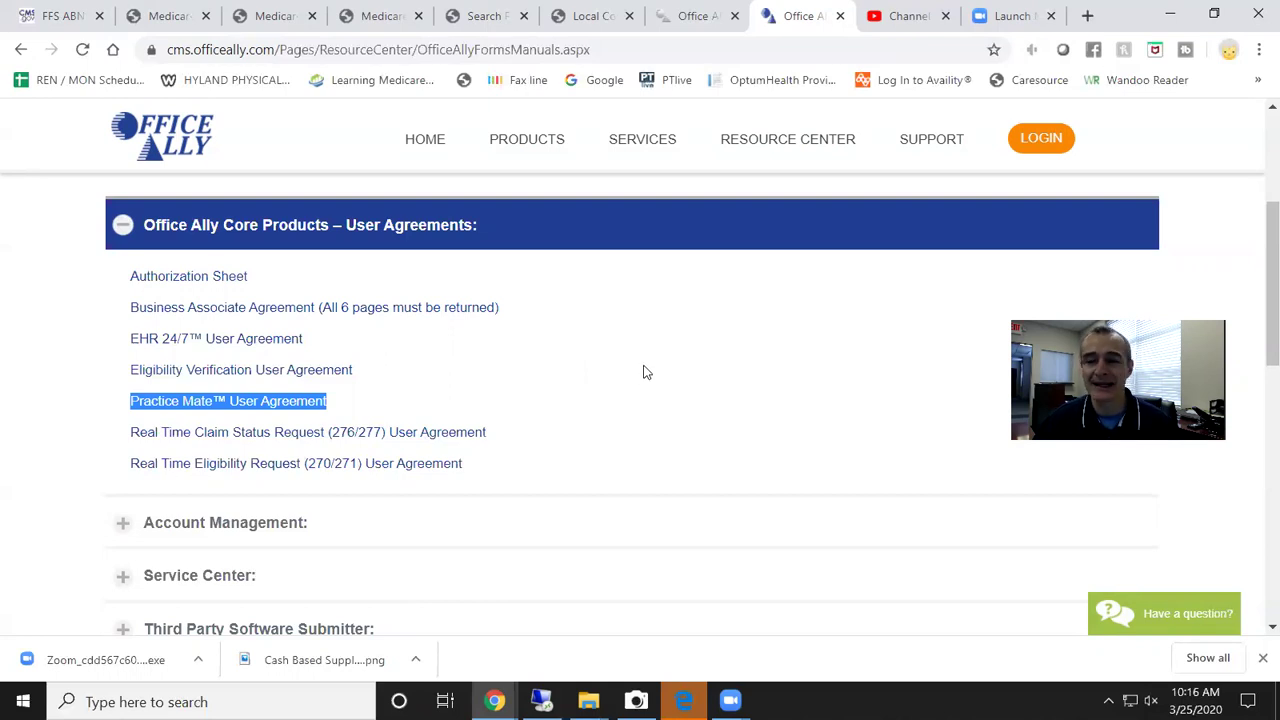
Step: Return to the Practice Mate appointments page and start a new patient record
left_click(687, 18)
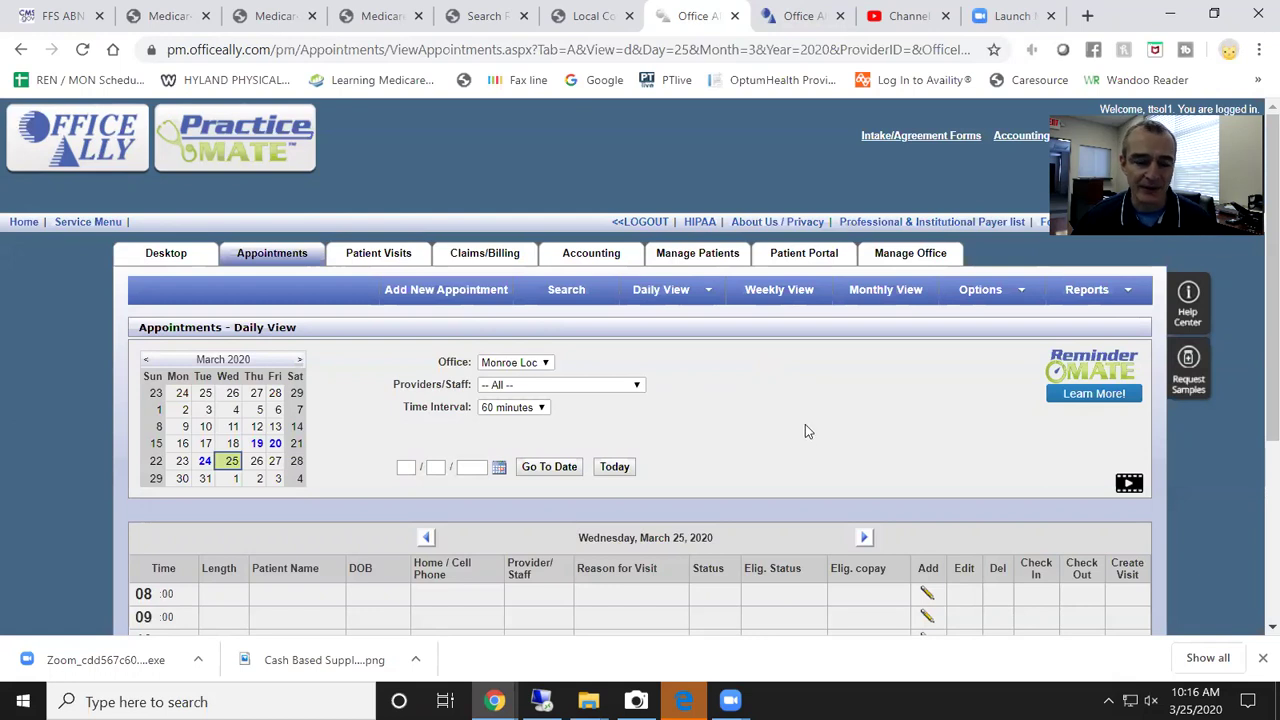
scroll(805, 431, "down", 3)
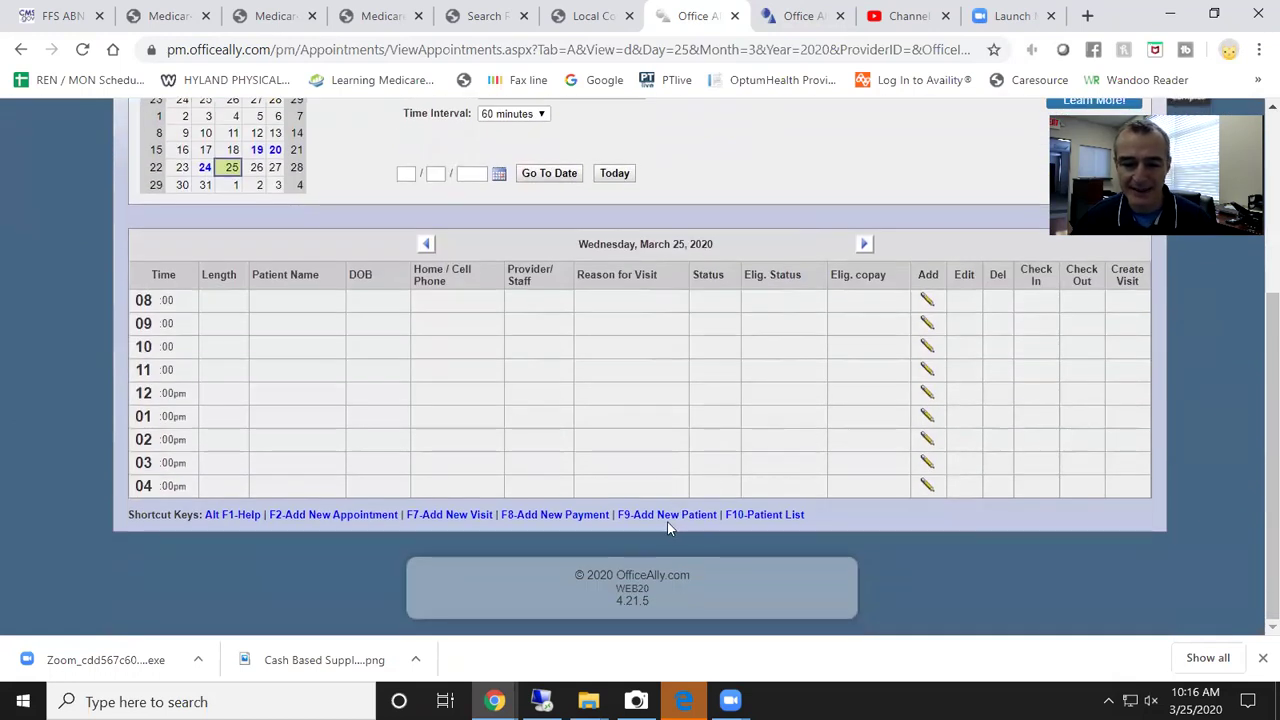
left_click(658, 520)
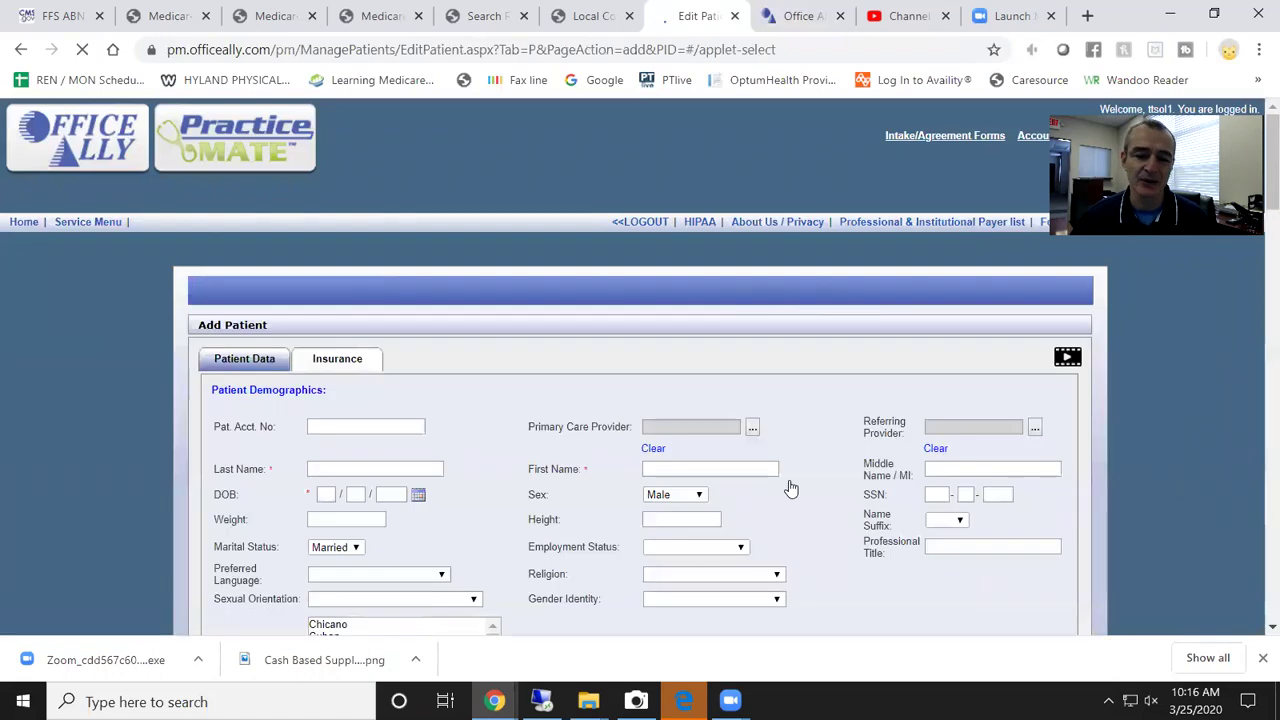
scroll(766, 403, "down", 2)
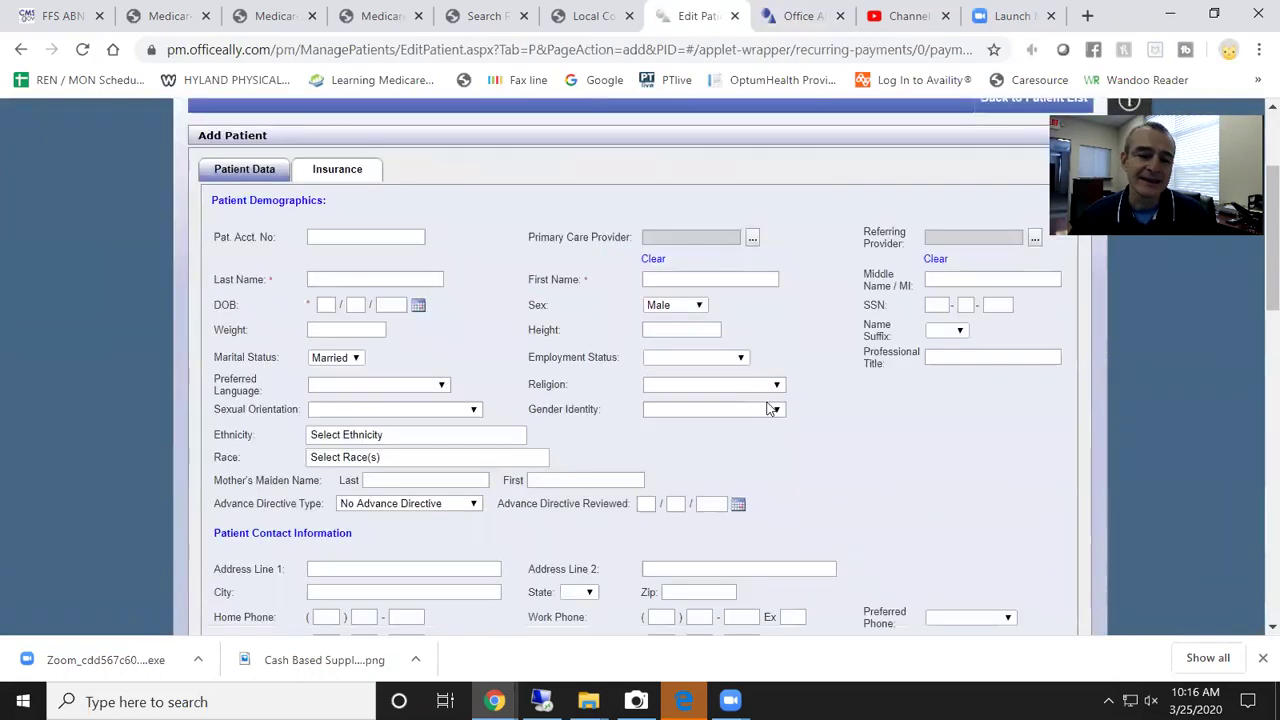
Step: Enter the patient's last name, first name, middle initial and date of birth in the patient demographics
left_click(393, 278)
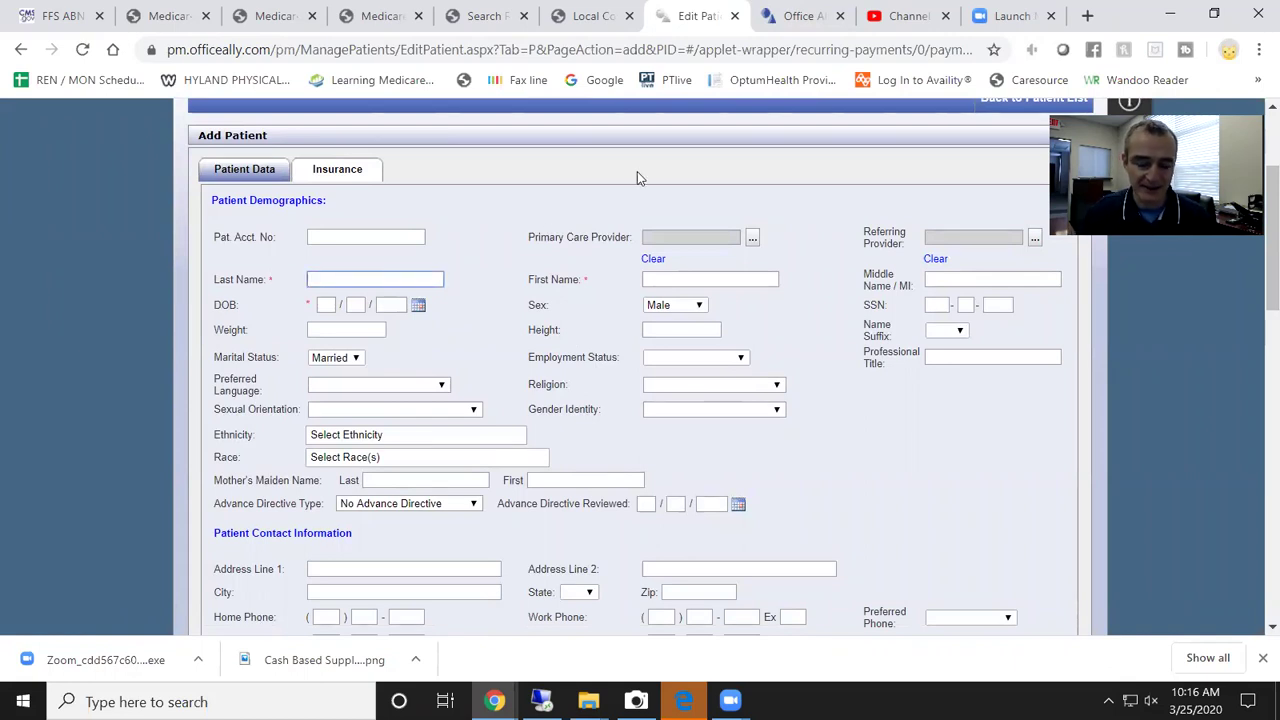
type("Smith")
key("Tab")
type("Jo")
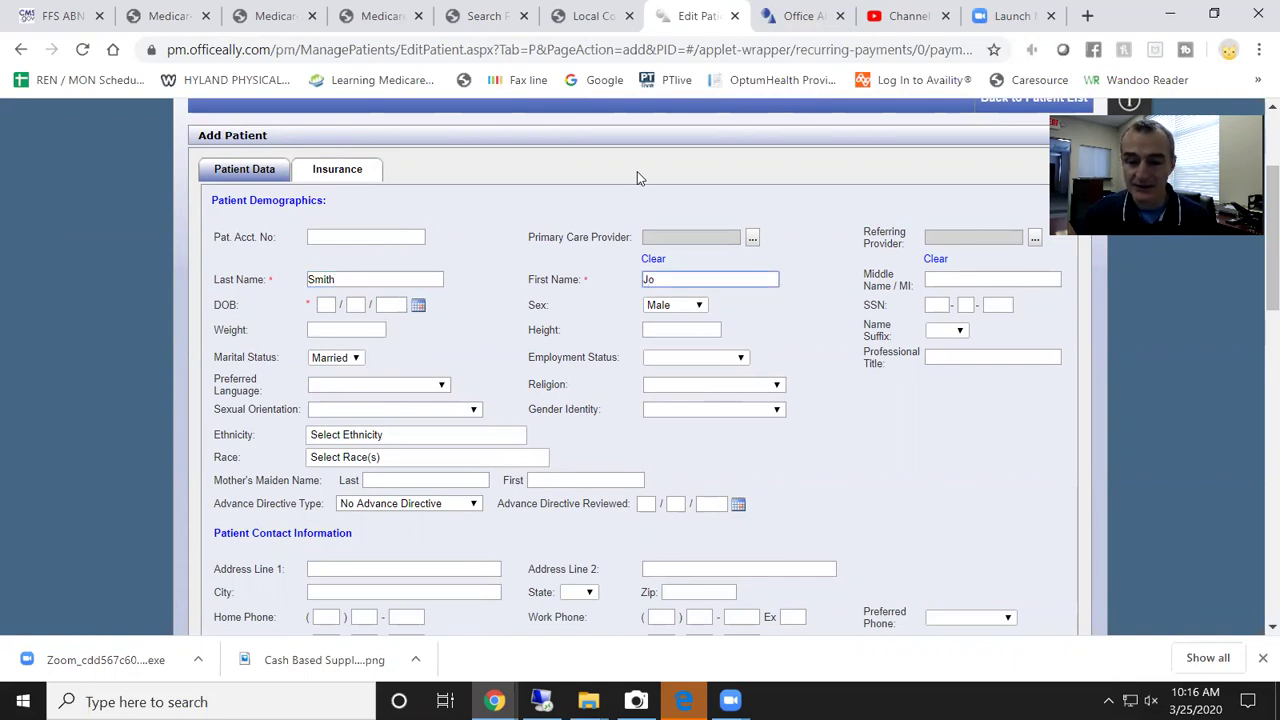
type("hn")
key("Tab")
type("J")
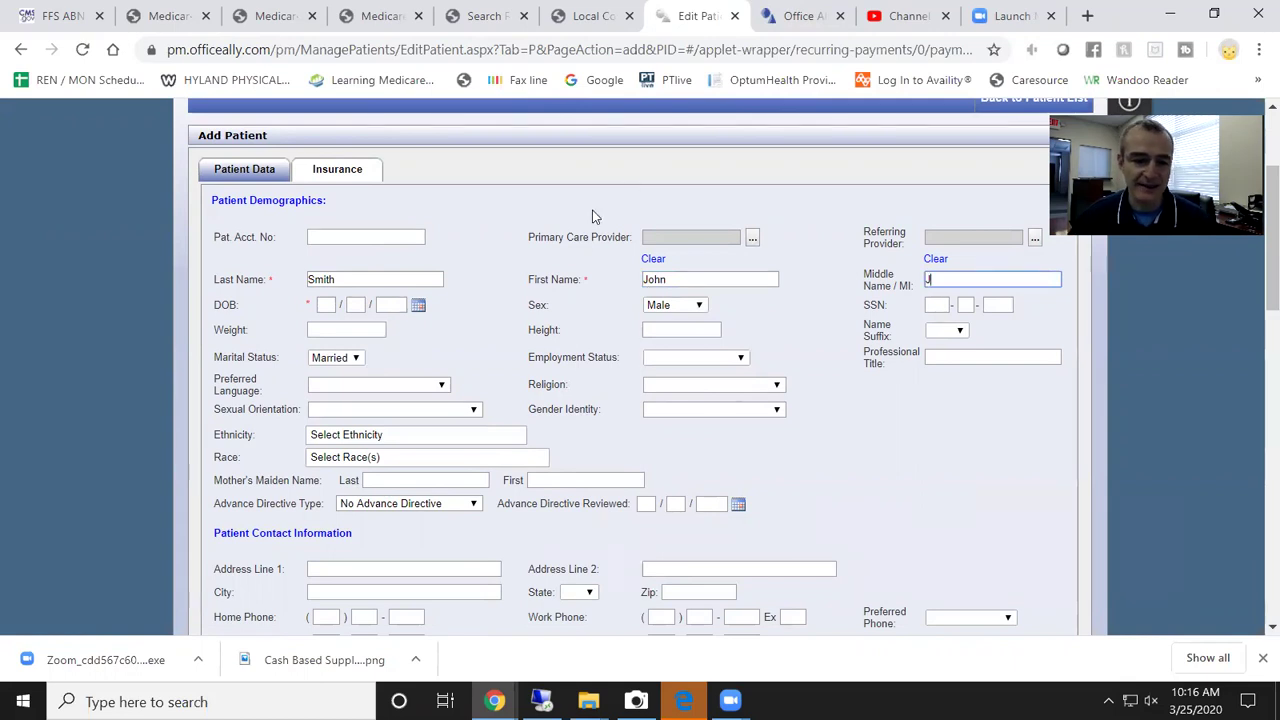
left_click(325, 306)
type("01 / ")
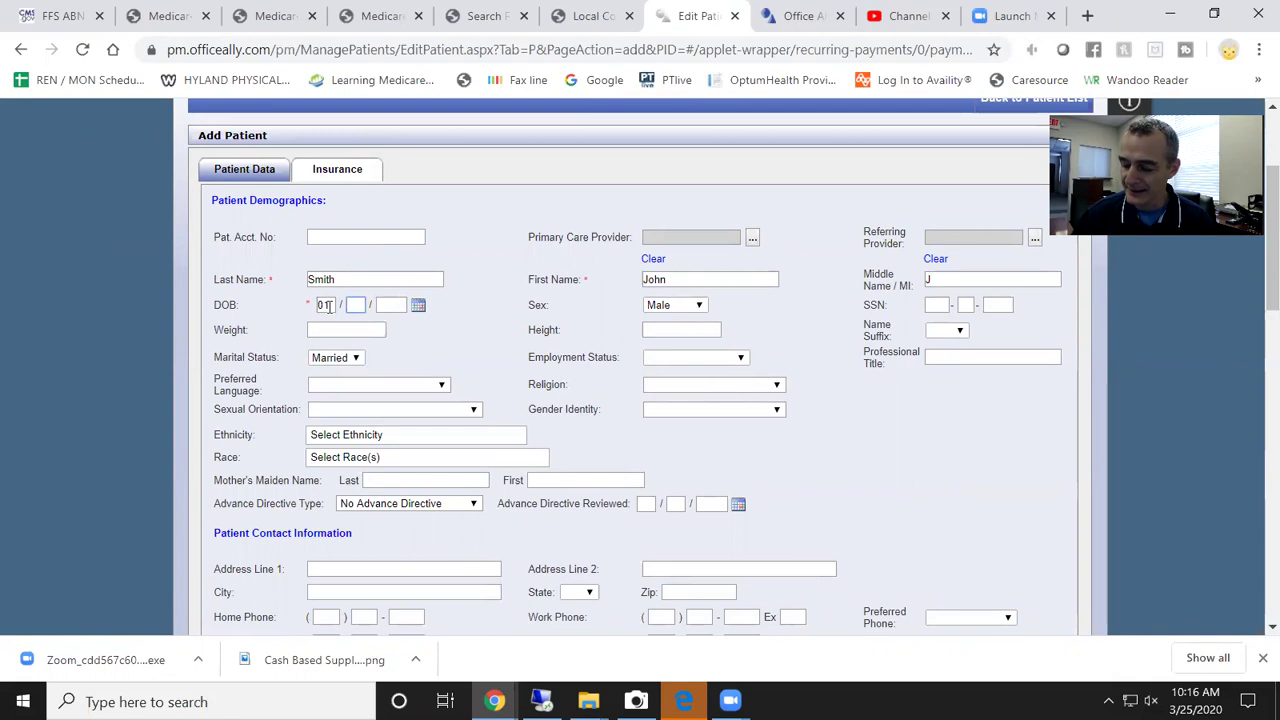
type("01 / 1942")
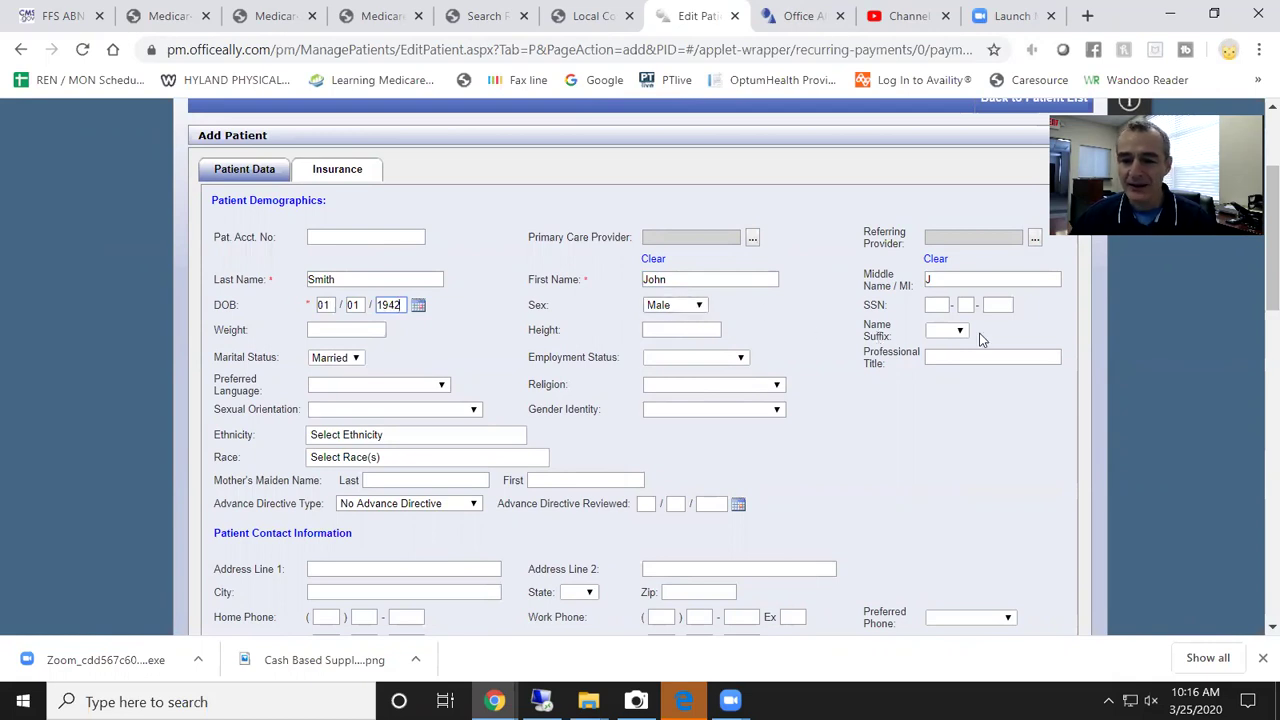
Step: Highlight the SSN and Name Suffix labels in the patient demographics
left_click_drag(862, 305, 891, 311)
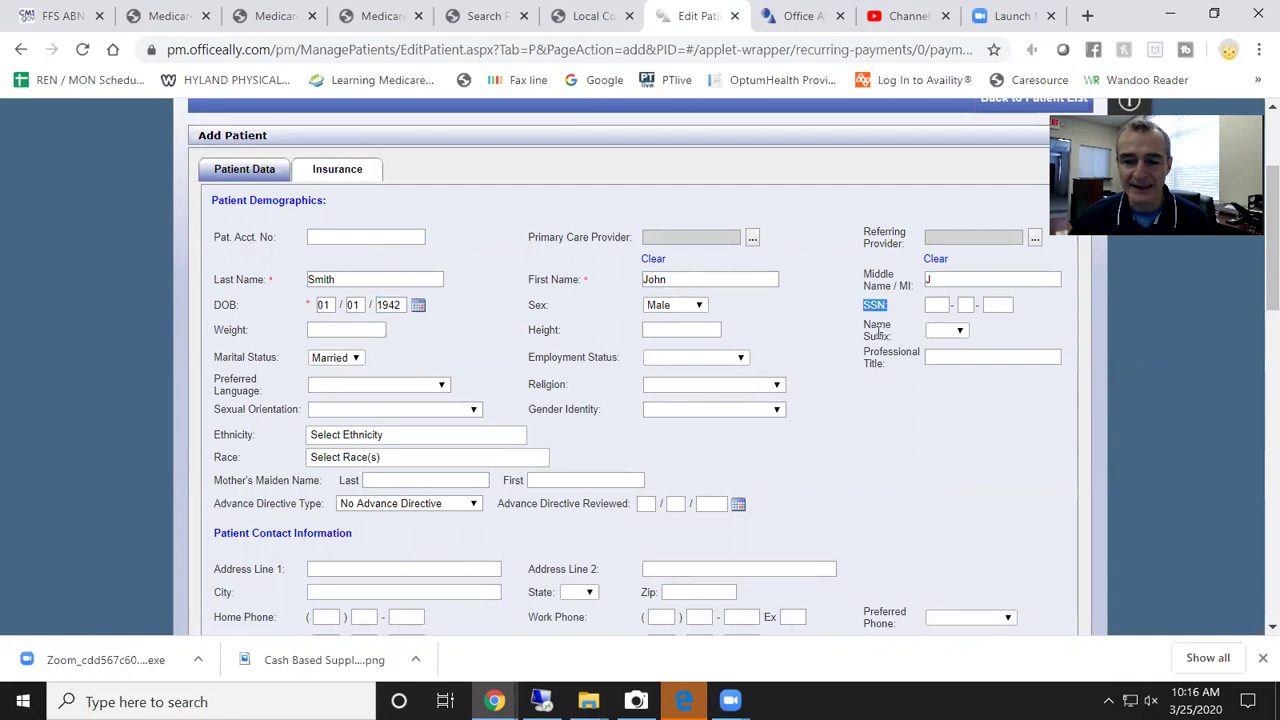
left_click_drag(864, 326, 898, 376)
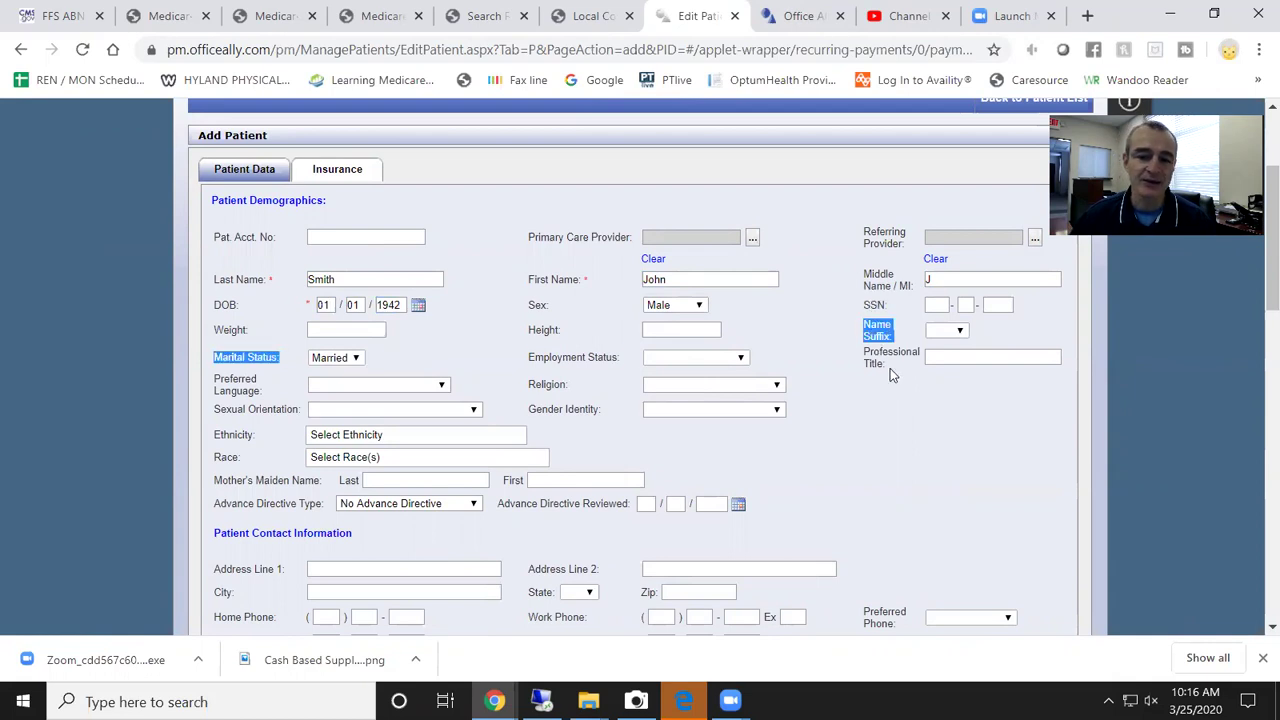
left_click(892, 370)
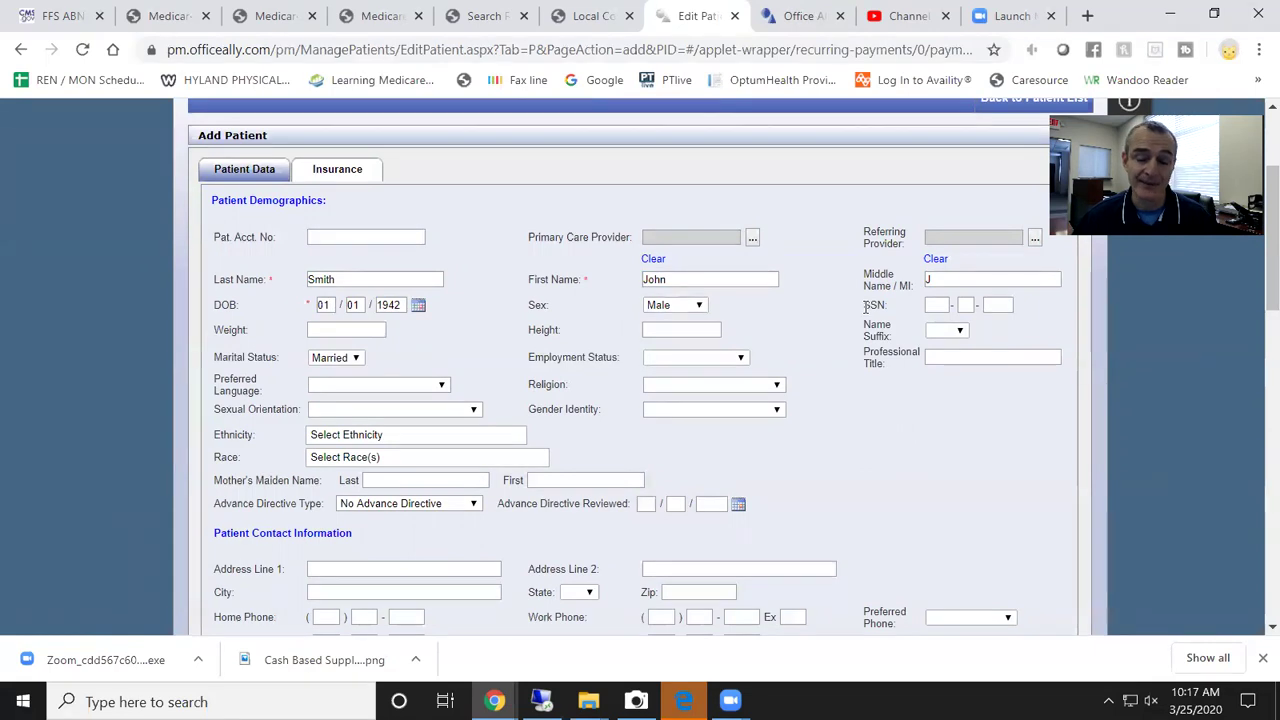
Step: Fill in the patient's street address, city, state and ZIP code in the contact information
scroll(823, 403, "down", 2)
left_click(416, 381)
type("123 Main Street")
key("Tab")
key("Tab")
type("Mon")
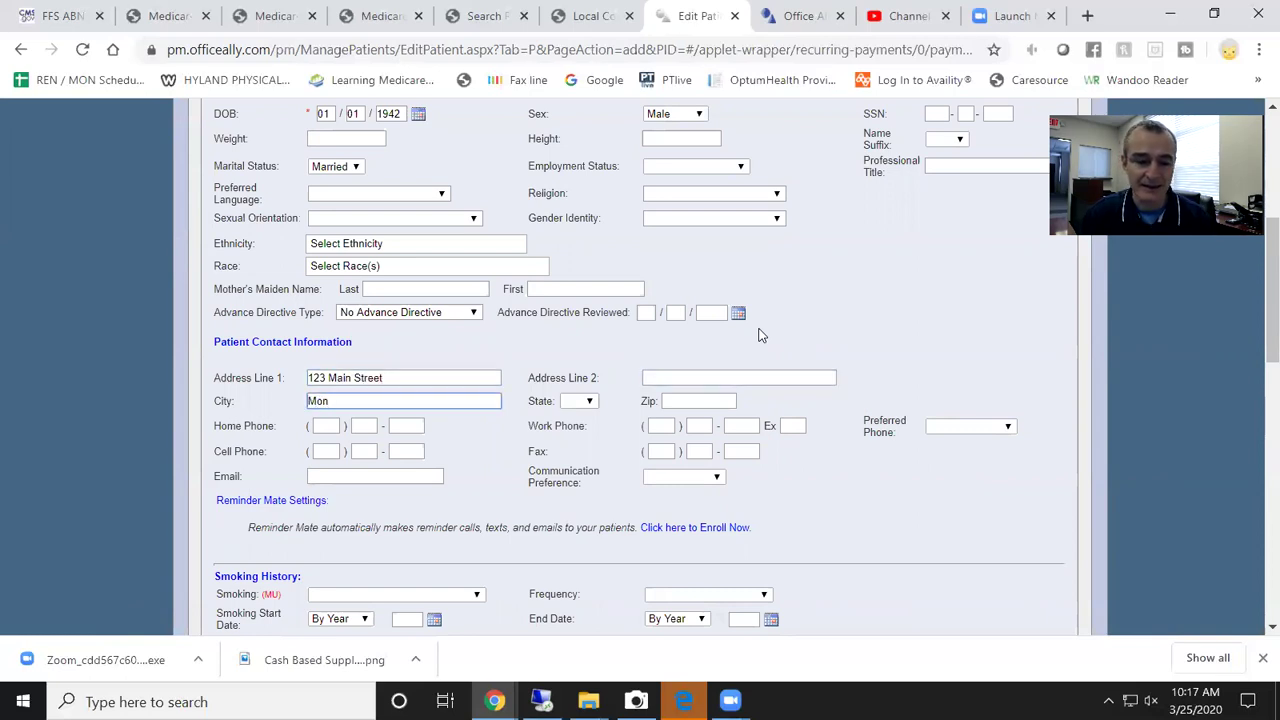
type("eoe")
key("Tab")
key("o")
key("Tab")
type("45050")
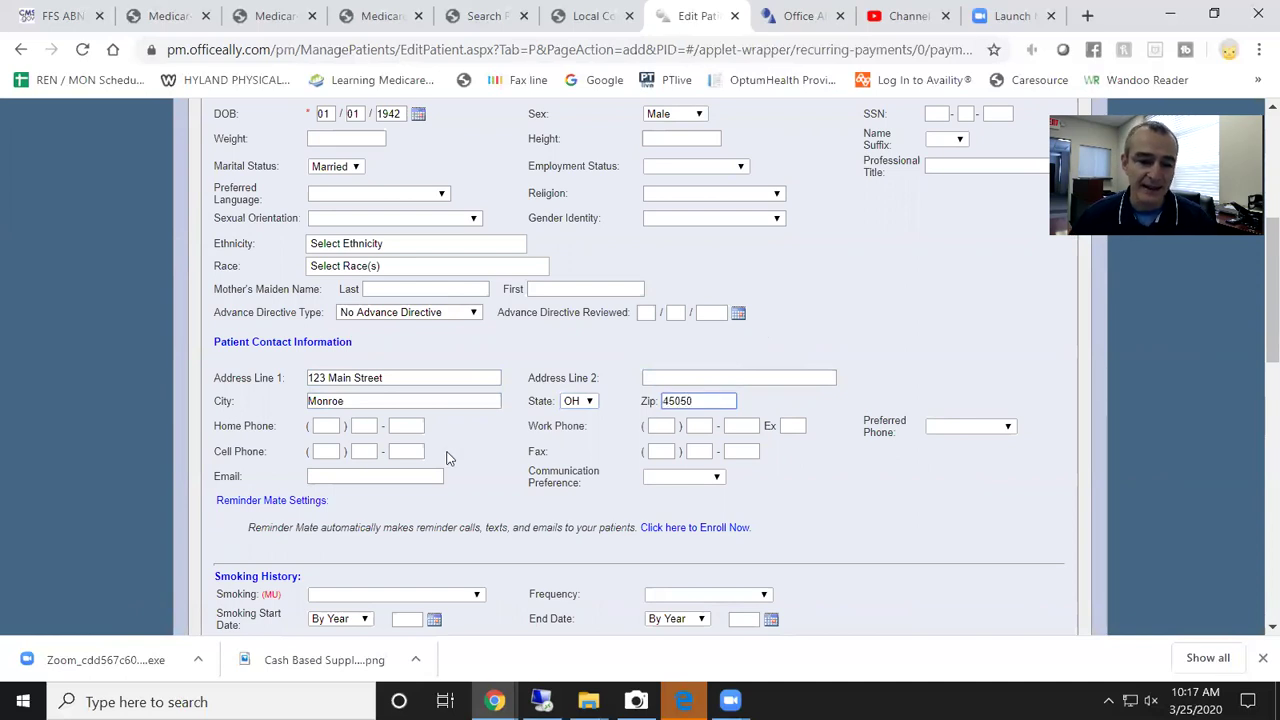
Step: Enter the patient's home phone number and add the new patient to the system
left_click(322, 425)
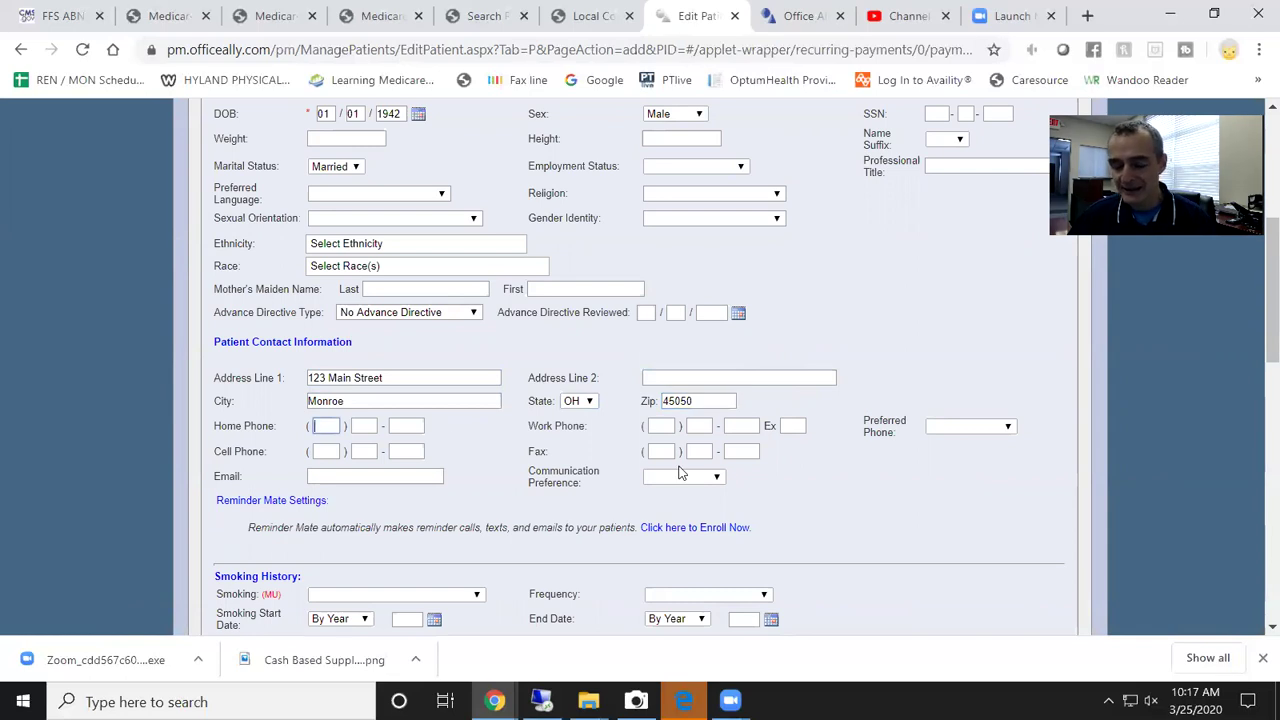
type("999999999")
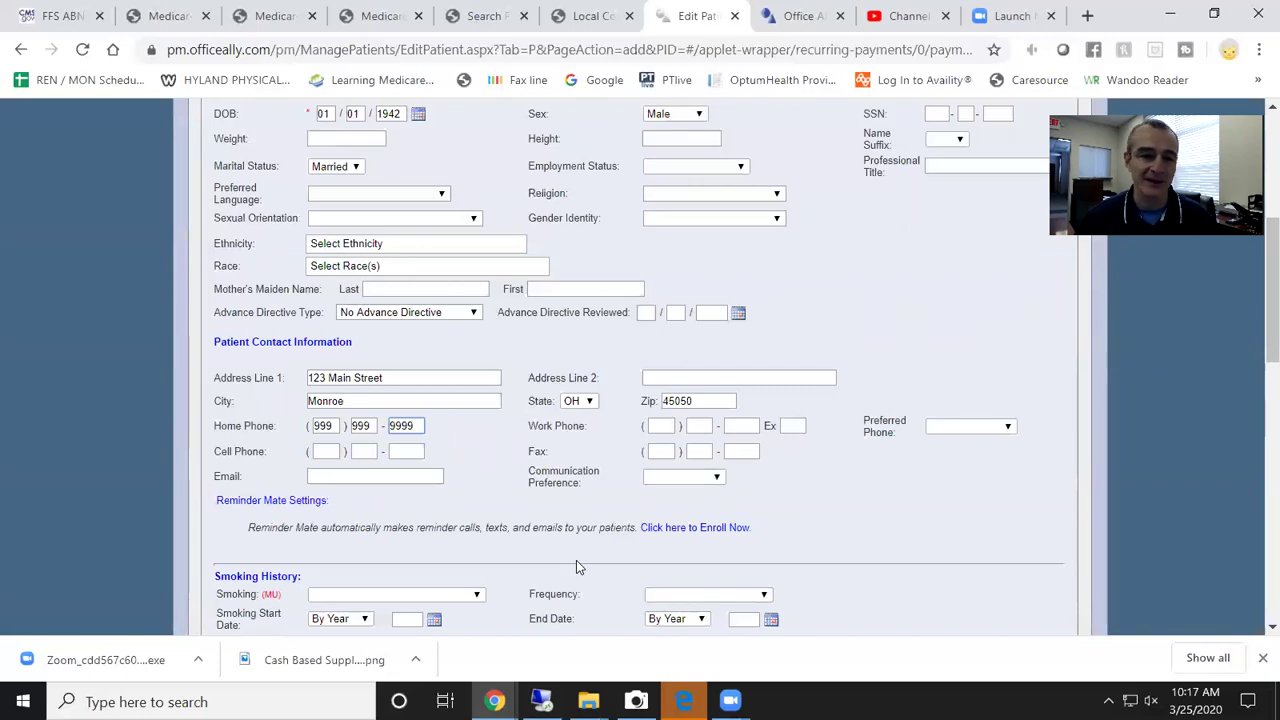
scroll(648, 520, "down", 3)
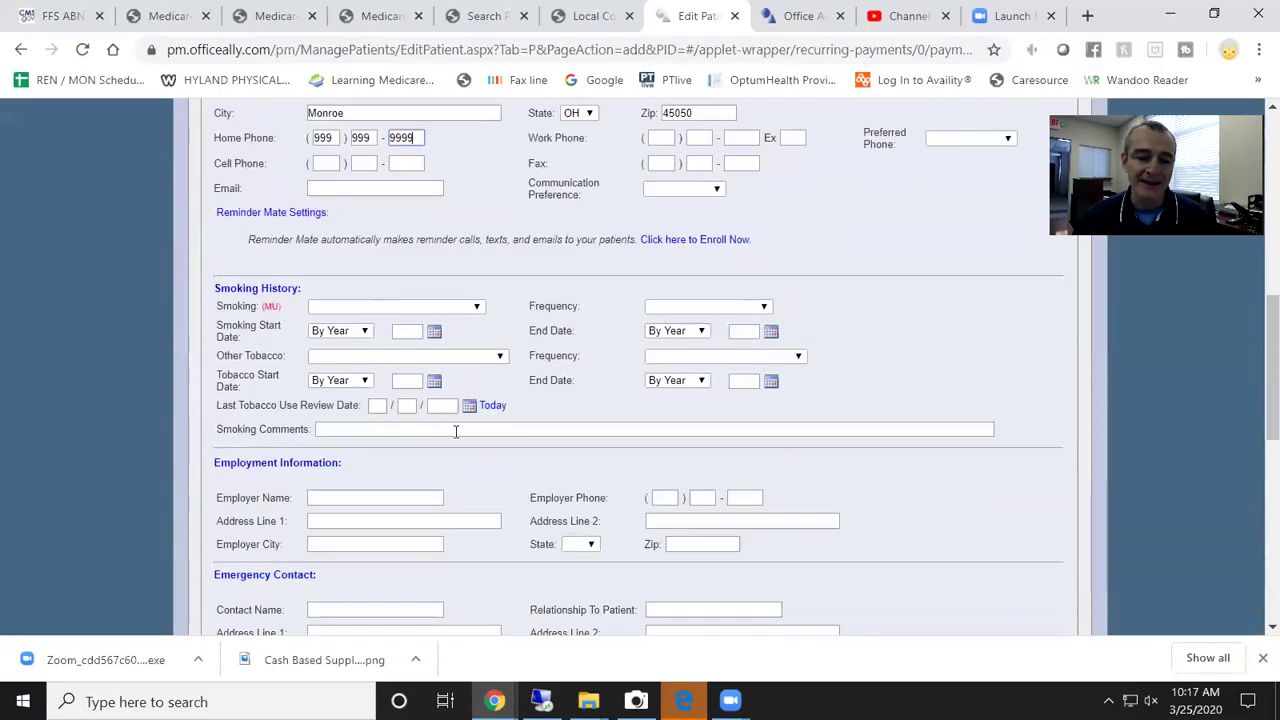
scroll(455, 431, "down", 1)
scroll(458, 430, "down", 2)
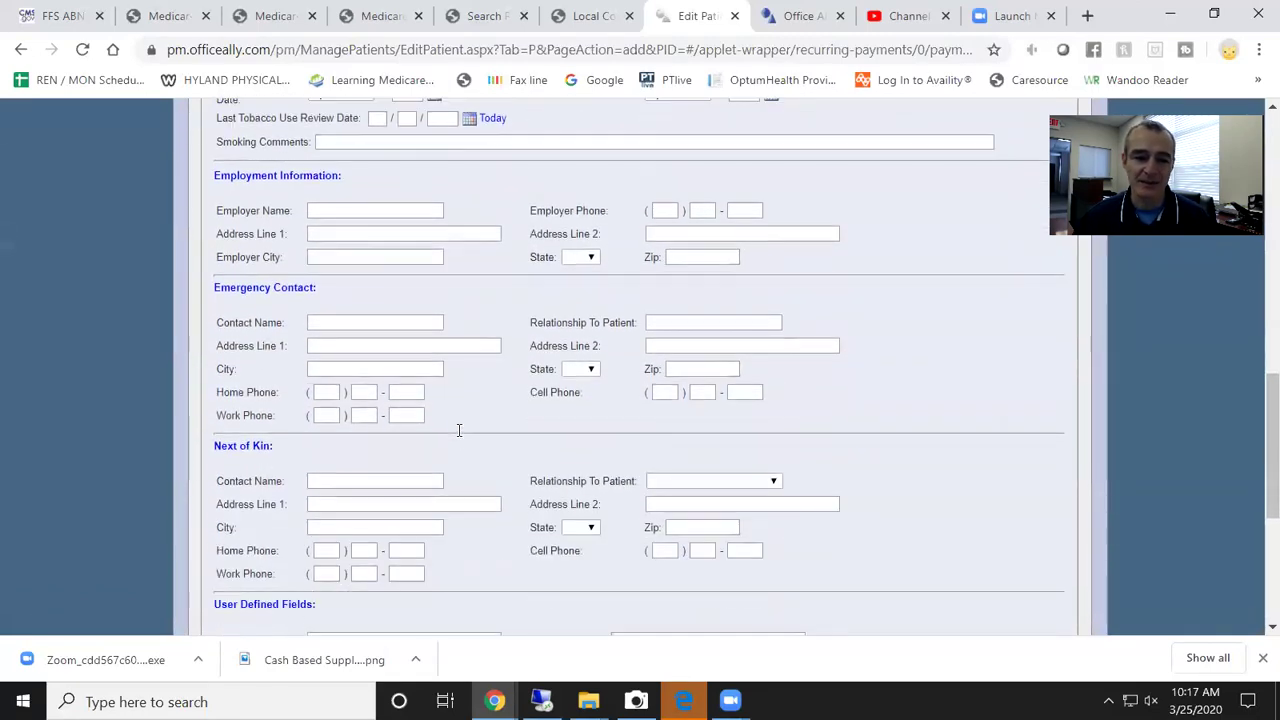
scroll(459, 430, "down", 3)
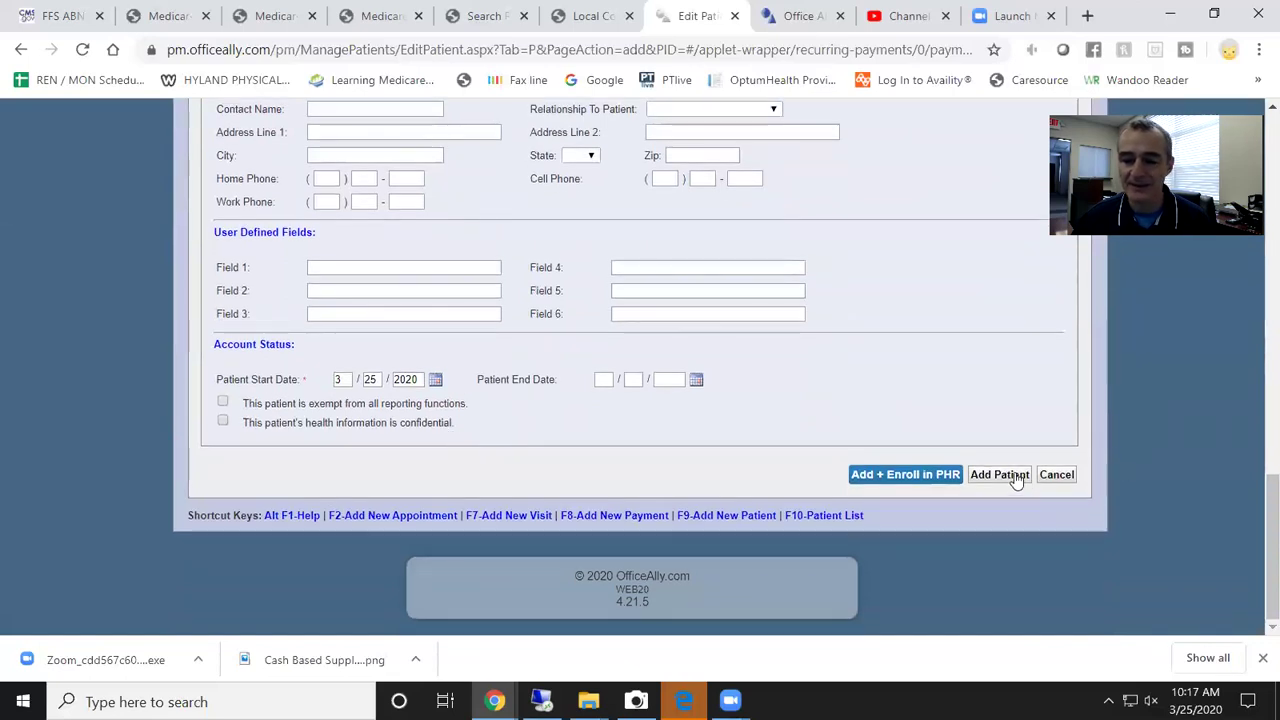
left_click(1000, 475)
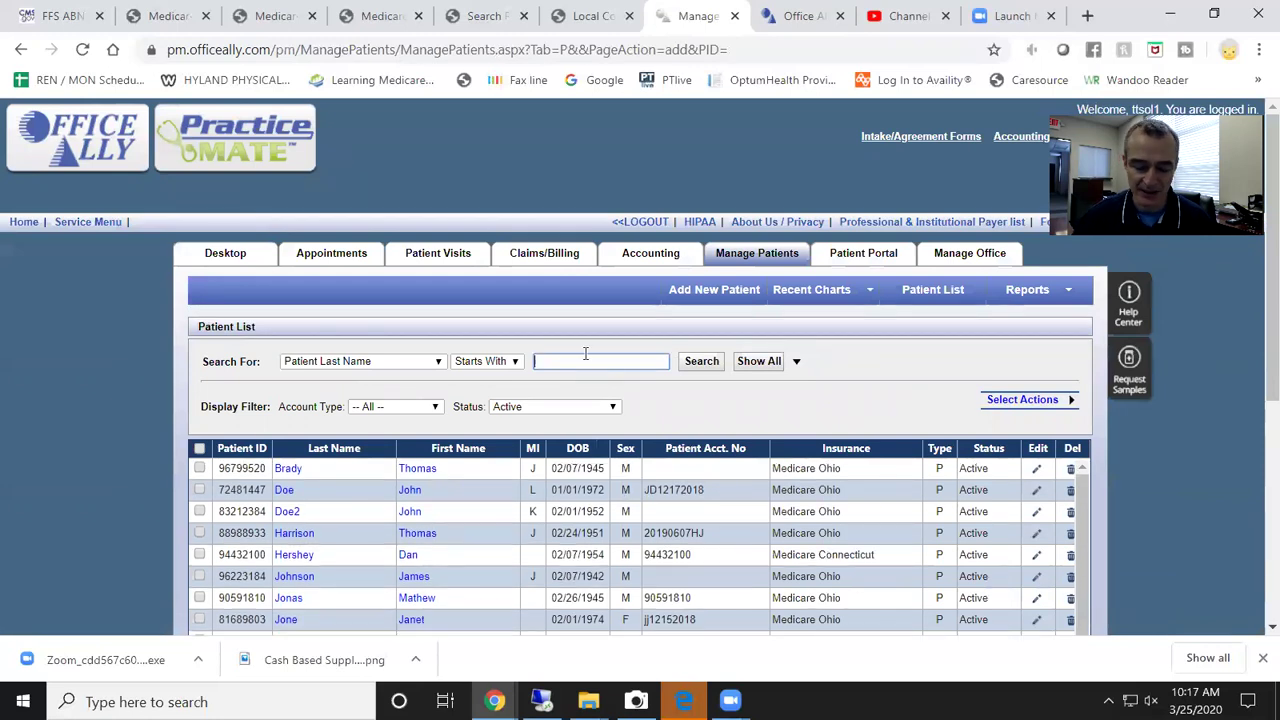
Step: Search the patient list by the new patient's last name and open that patient's record
type("smith")
key("Return")
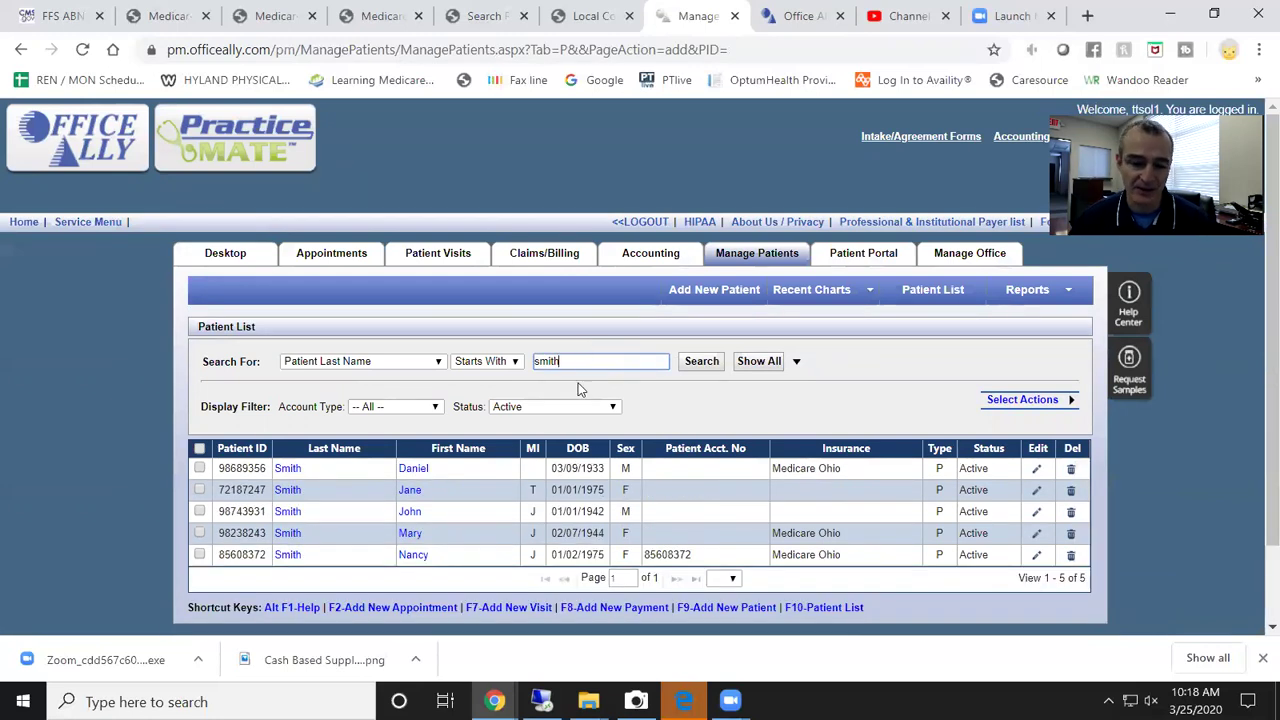
left_click(410, 513)
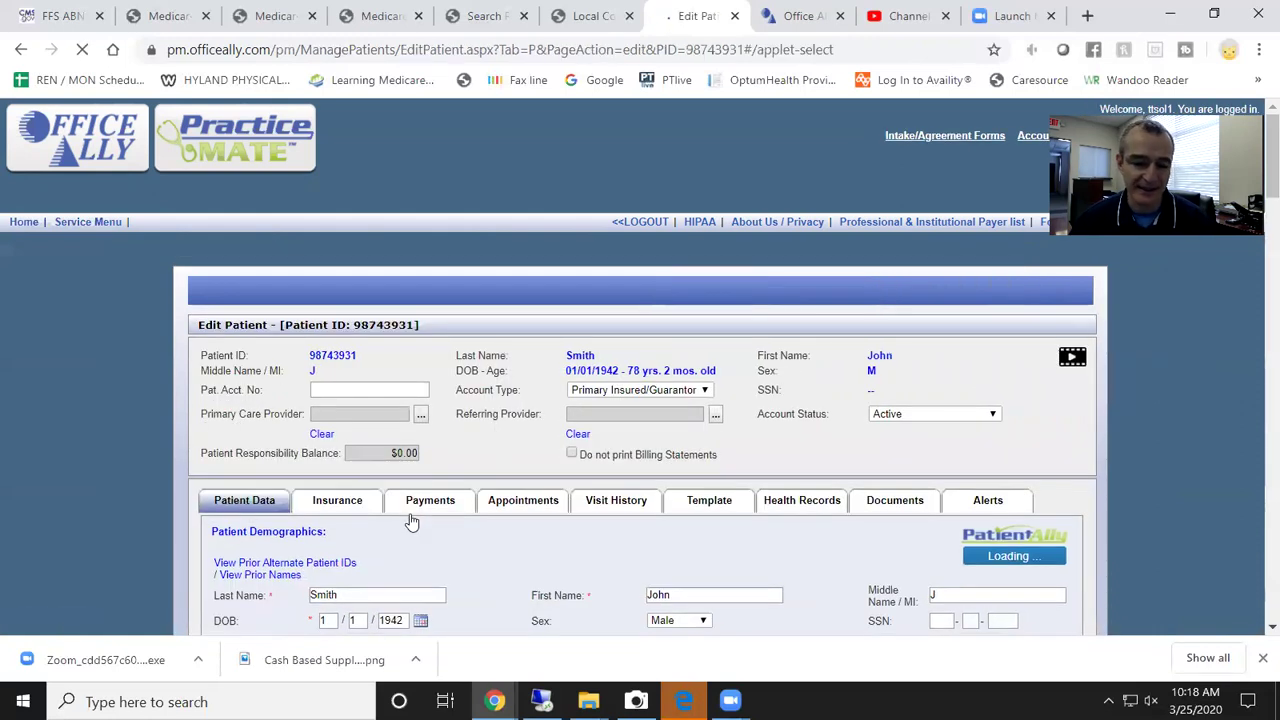
Step: Open the patient's insurance information and set the primary insurance type/source of payment to 96: Auto
left_click(330, 507)
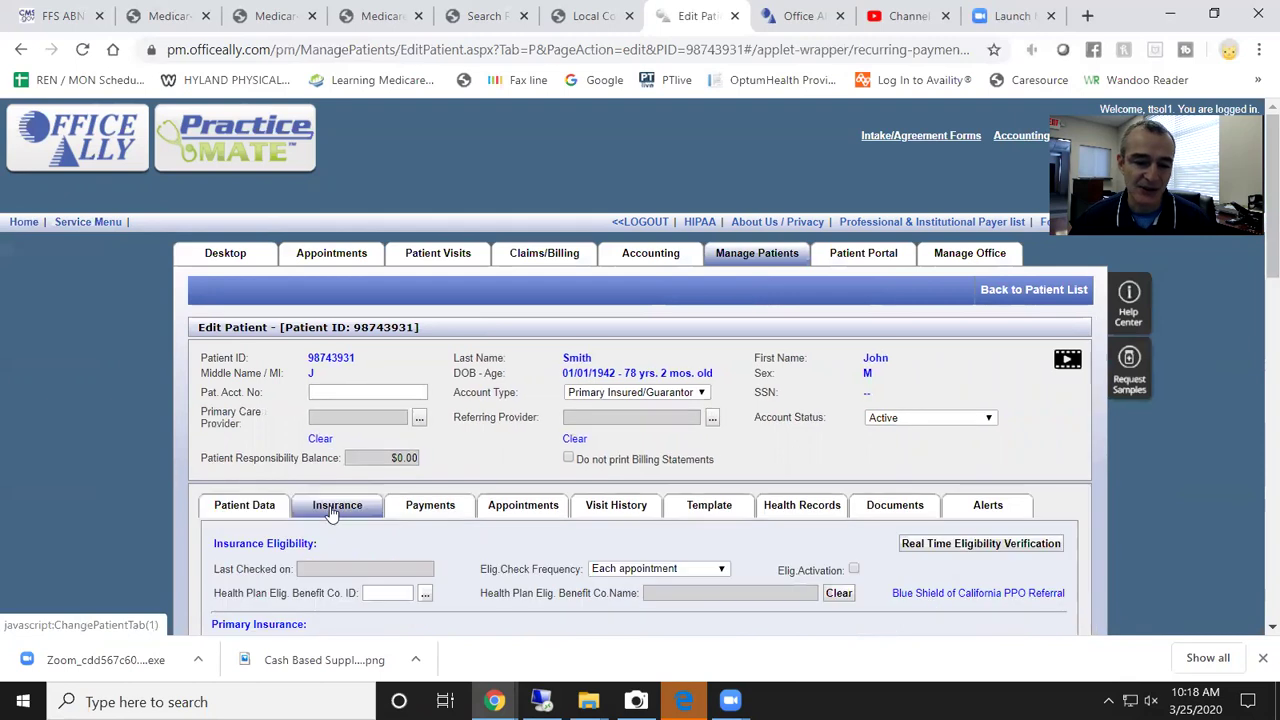
scroll(537, 505, "down", 4)
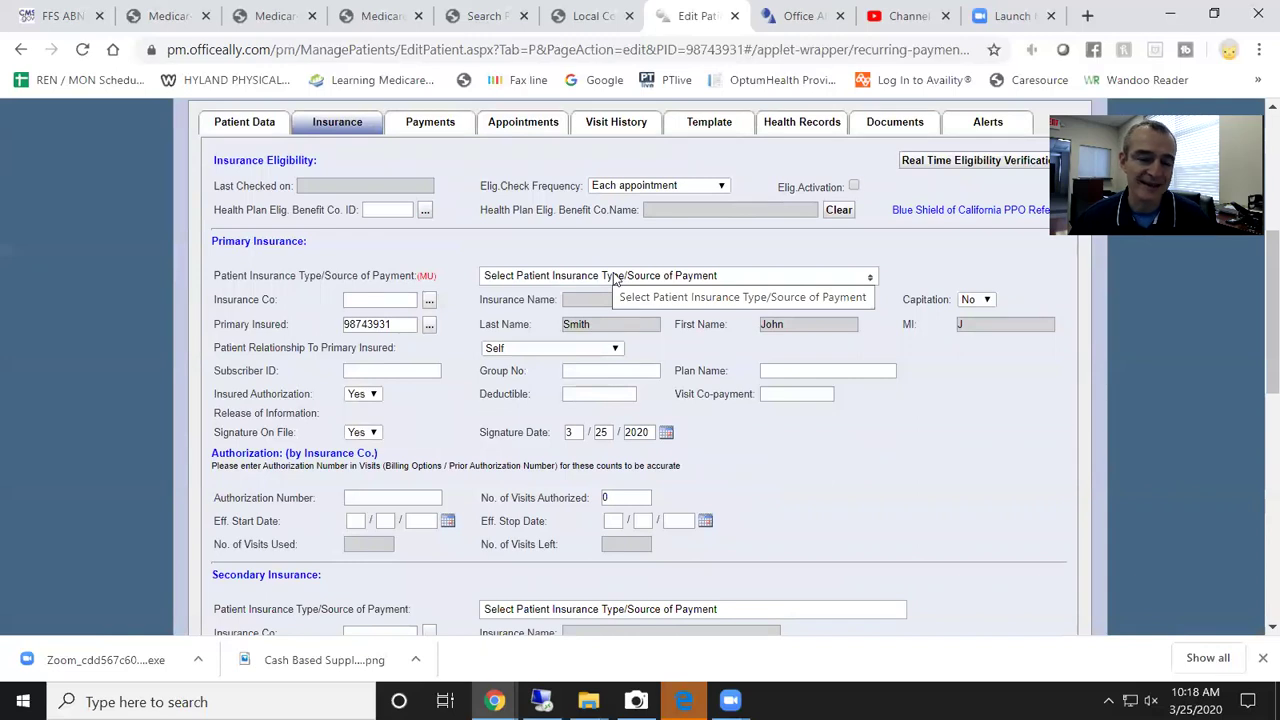
left_click(612, 276)
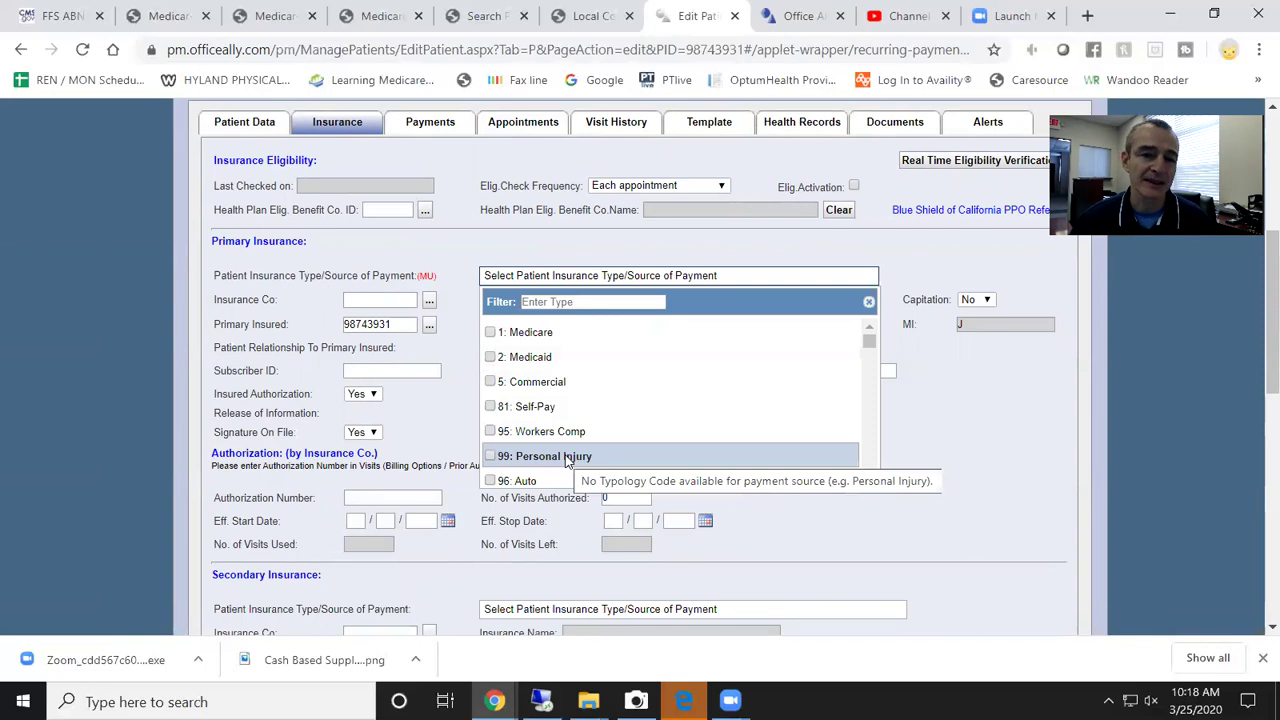
left_click(492, 480)
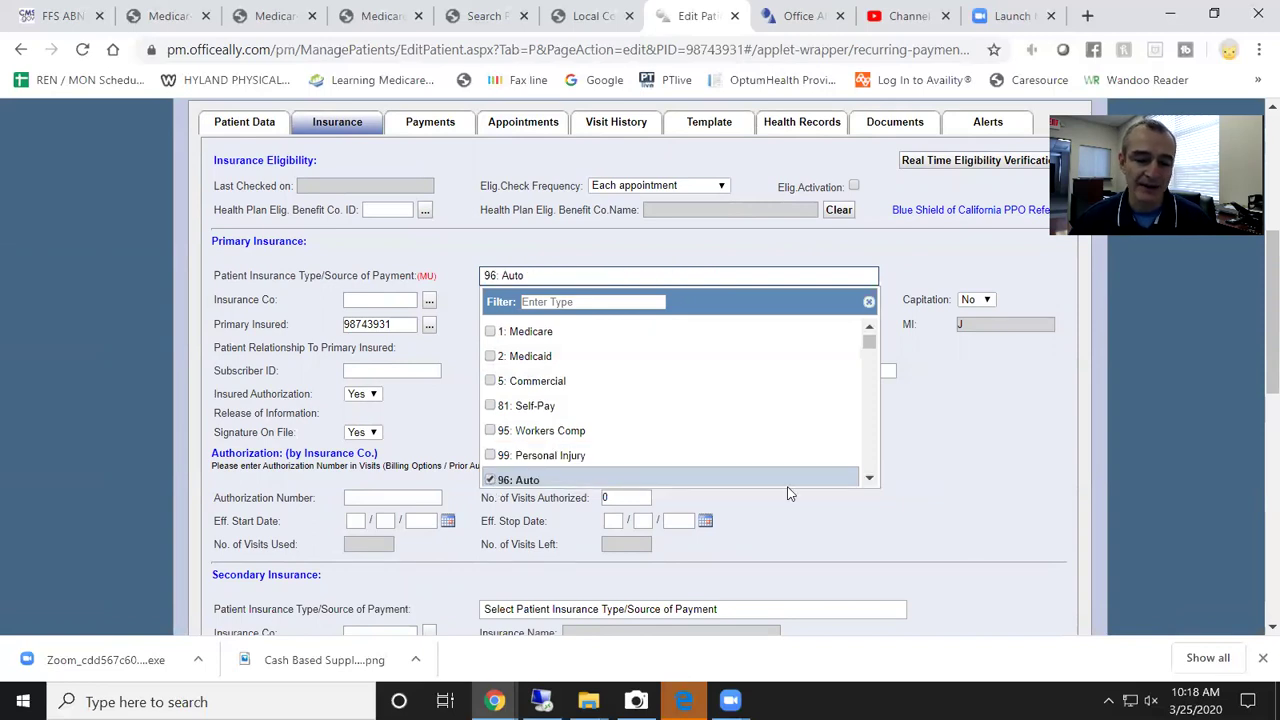
left_click(994, 445)
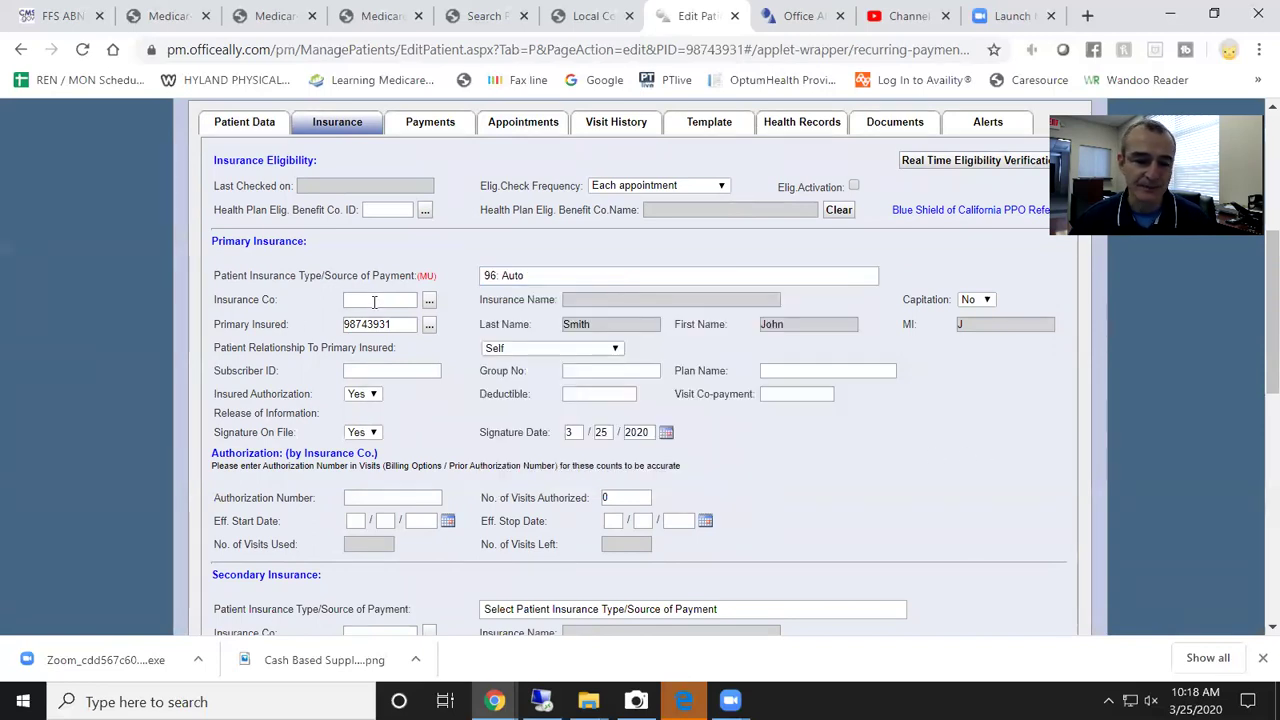
Step: Choose BCBS Ohio from the insurance list as the patient's primary insurance company
left_click_drag(213, 302, 286, 304)
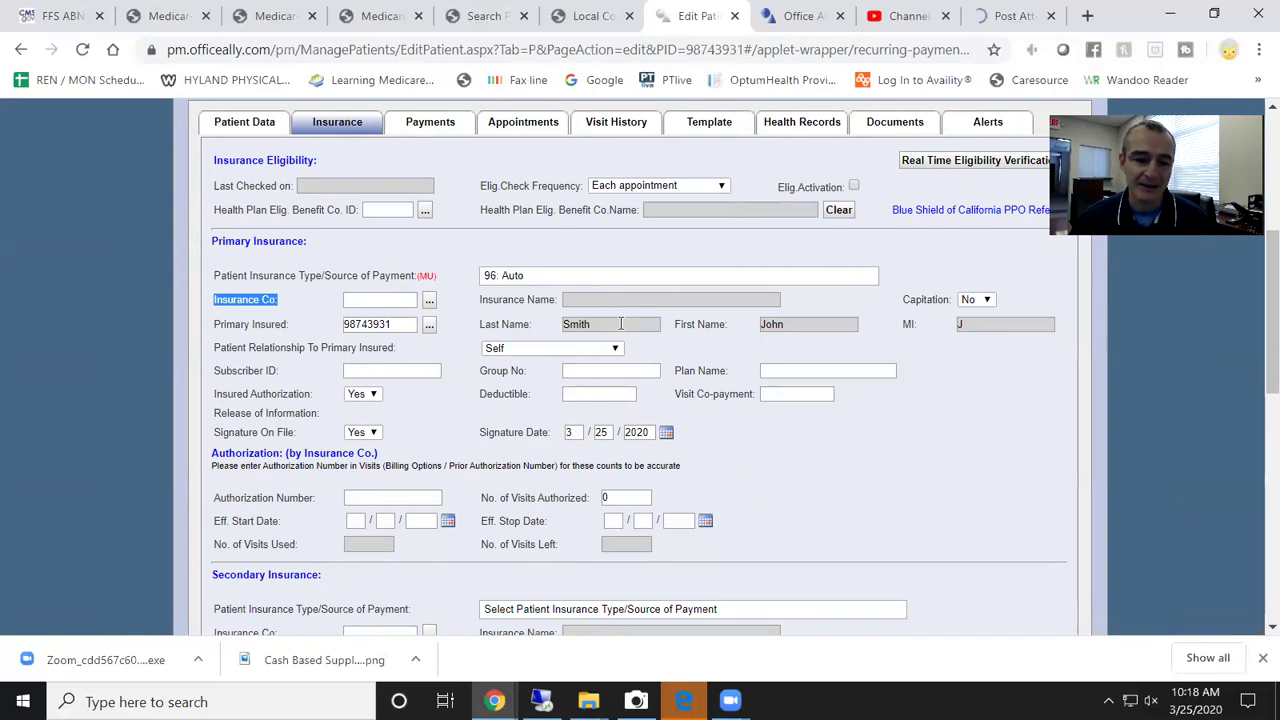
left_click(429, 302)
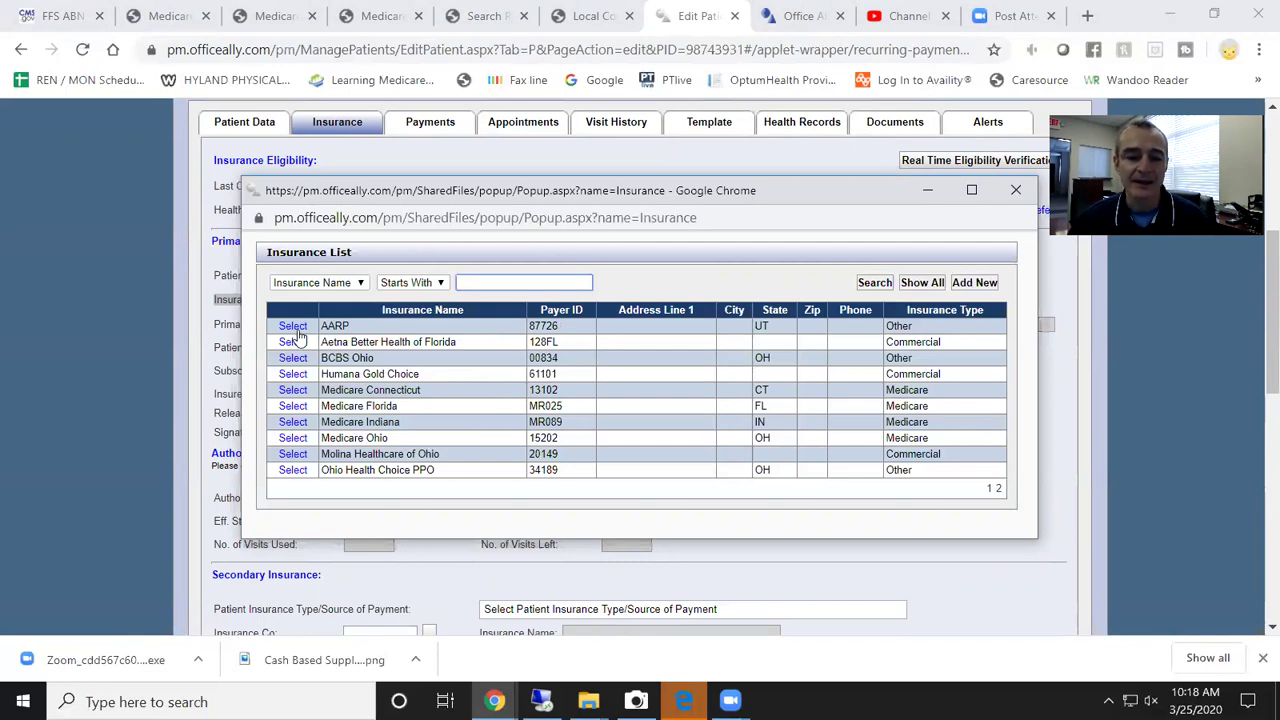
left_click_drag(465, 346, 319, 344)
left_click_drag(383, 370, 336, 358)
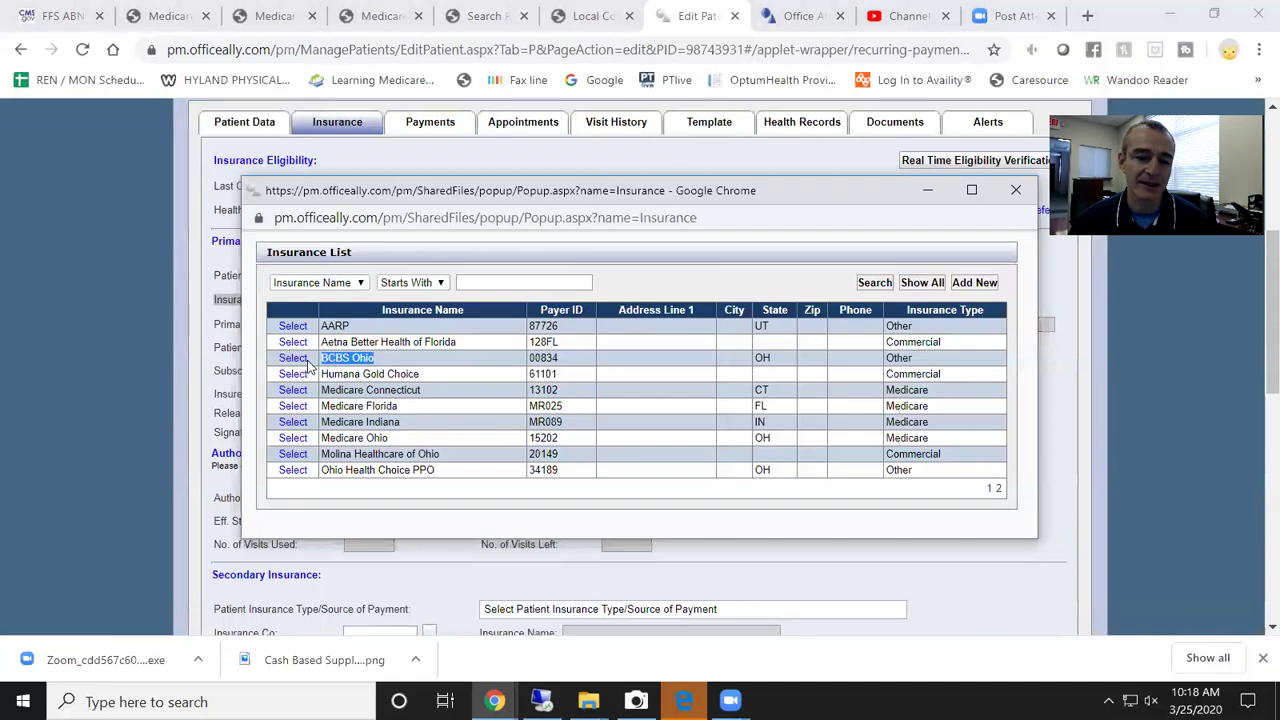
left_click(293, 358)
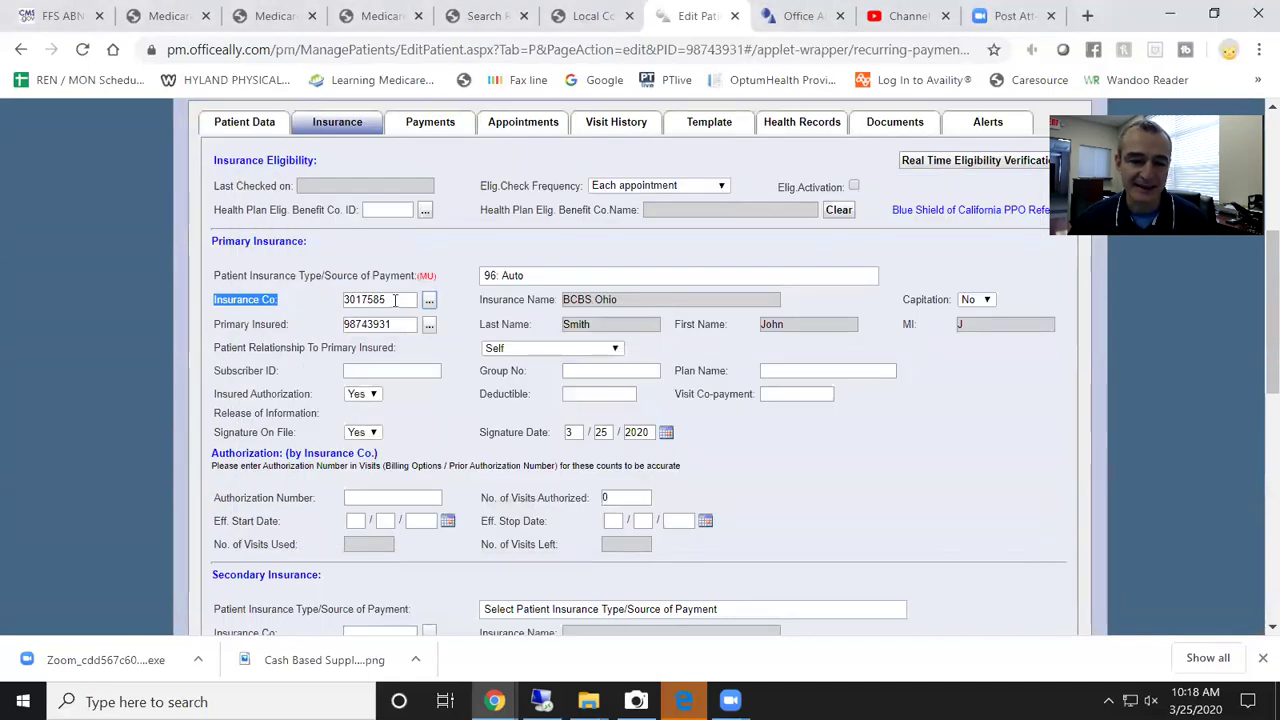
Step: Highlight the primary insured's name and ID fields, and enter the patient's subscriber ID for the primary insurance
left_click_drag(640, 296, 557, 328)
left_click_drag(790, 324, 758, 328)
left_click(524, 356)
left_click(522, 354)
left_click_drag(396, 324, 325, 328)
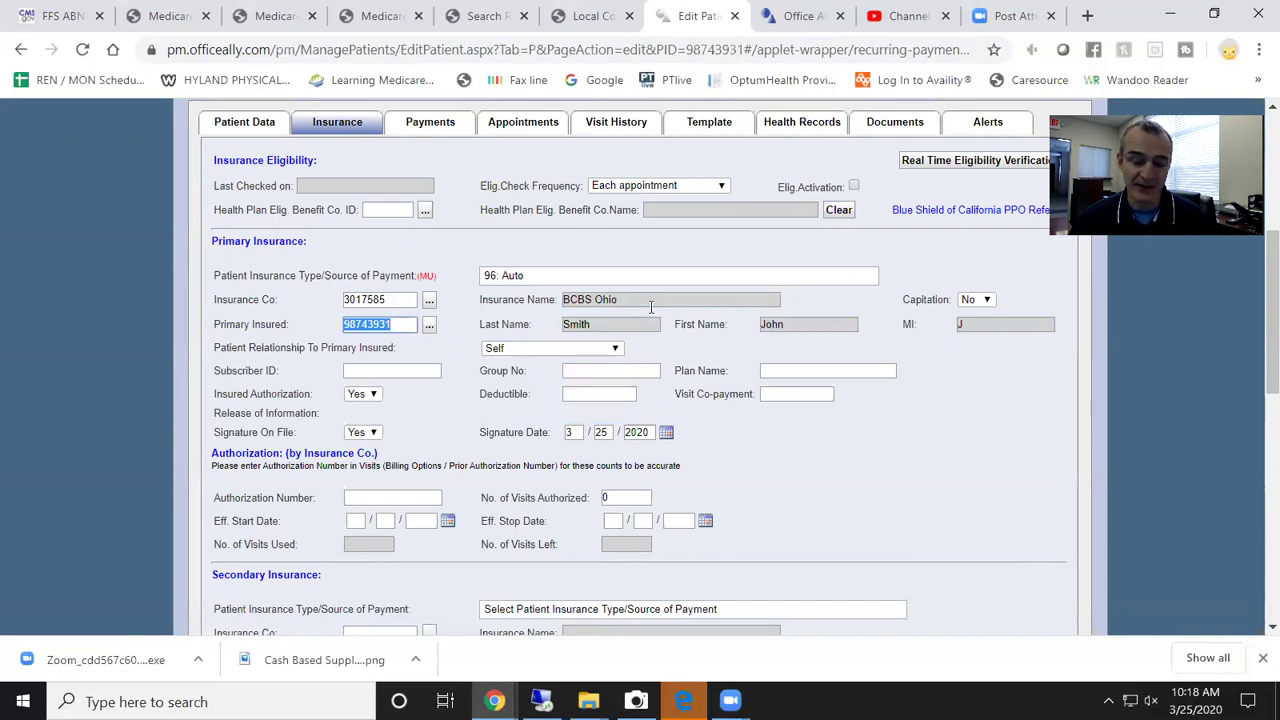
left_click(385, 370)
type("123456789")
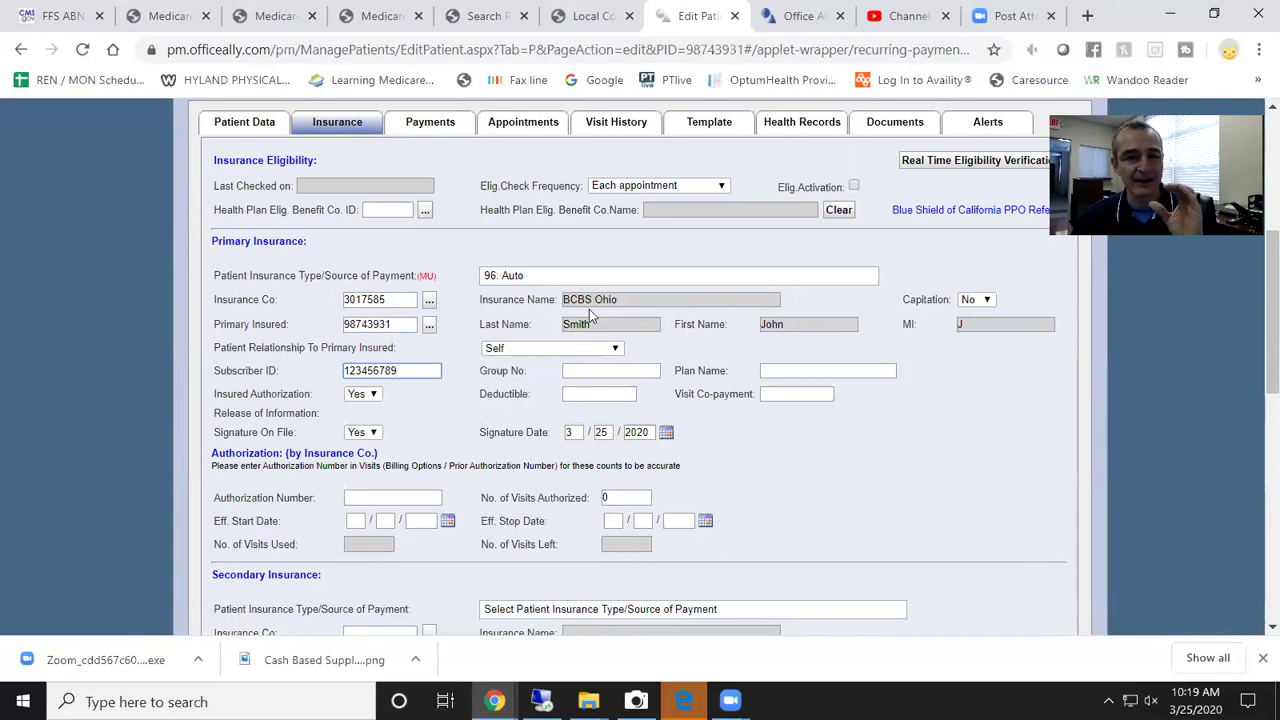
Step: Highlight the Group No label and enter BCBS Ohio as the primary insurance plan name
triple_click(483, 372)
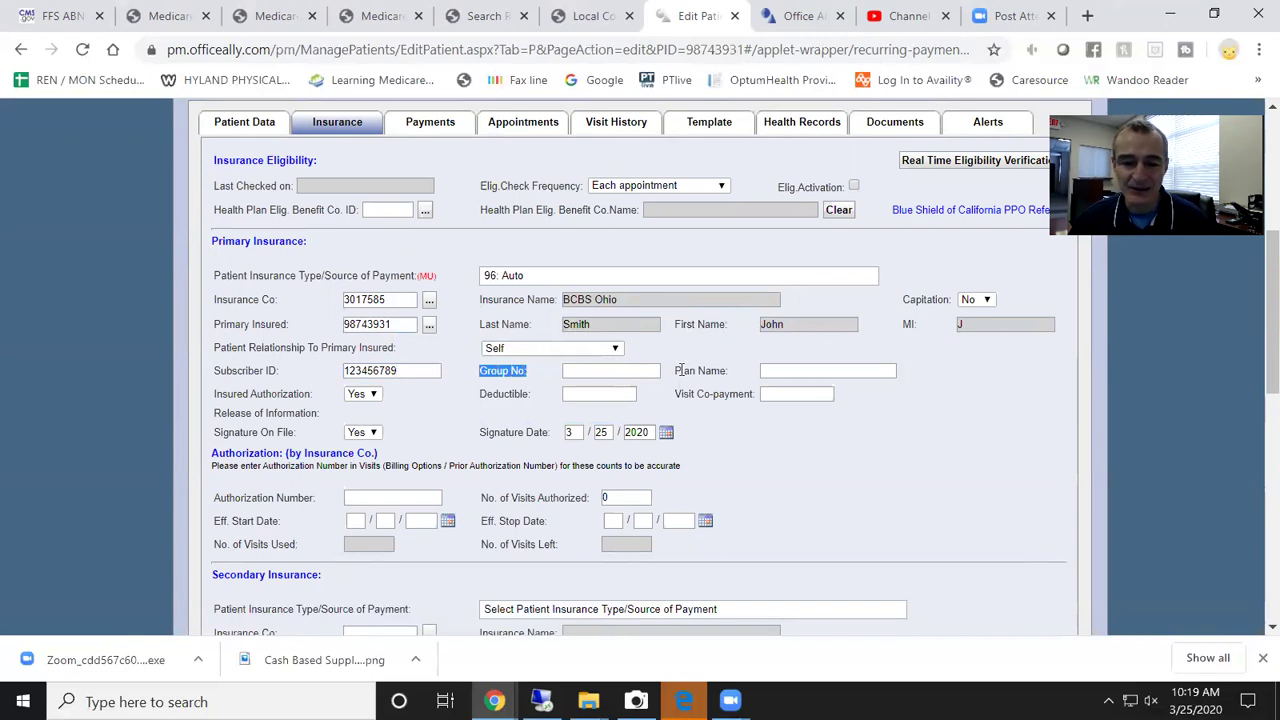
left_click_drag(680, 371, 724, 372)
left_click(803, 370)
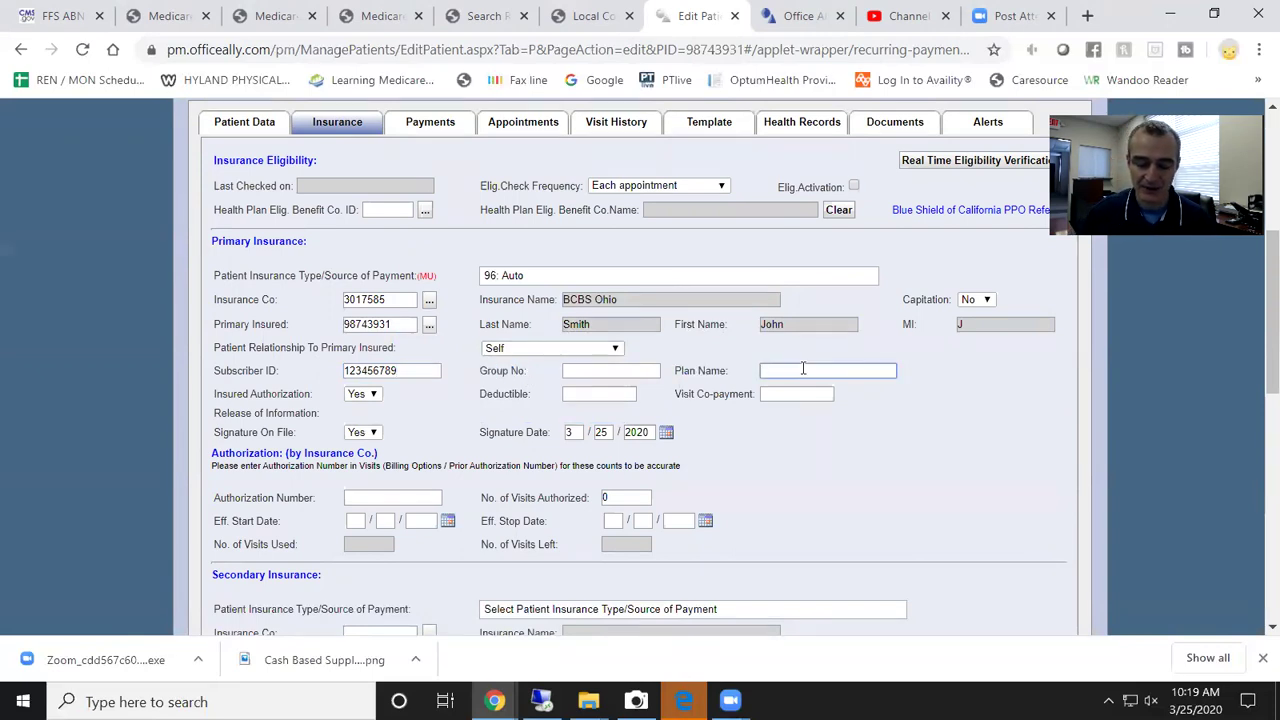
type("BCBS Ohio")
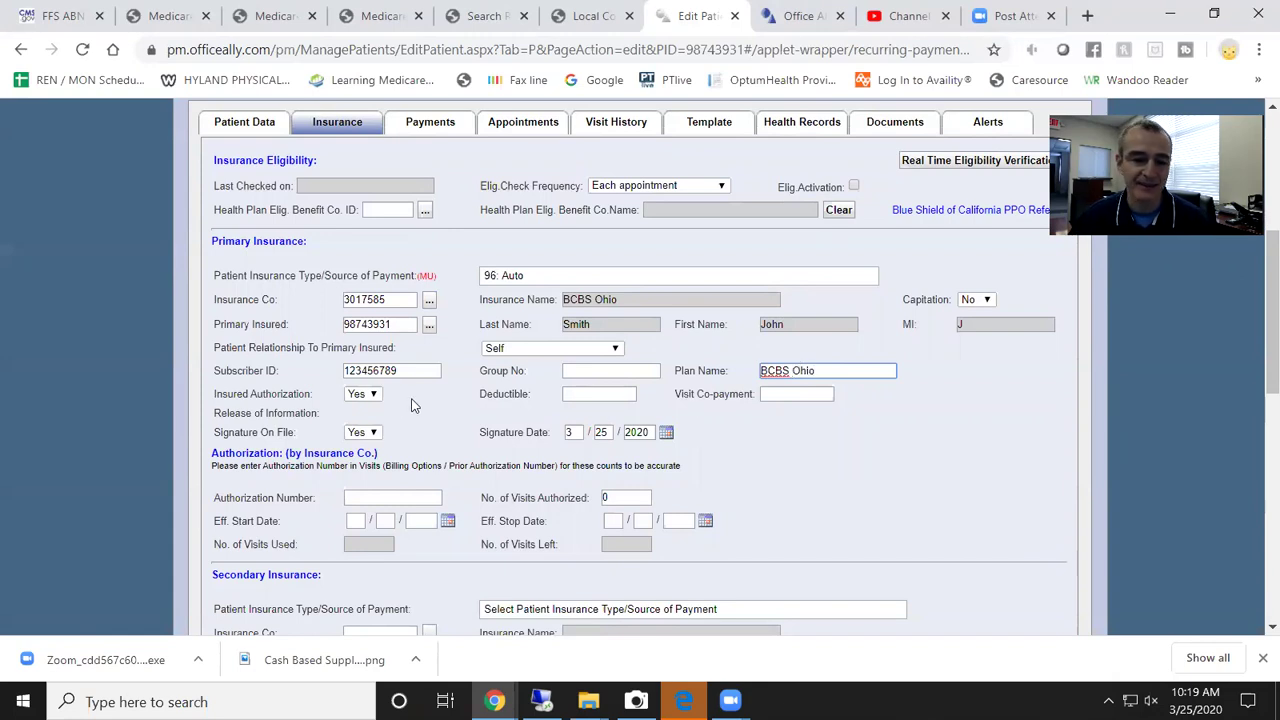
Step: Highlight the Insured Authorization, Release of Information and Signature Date fields of the primary insurance
left_click_drag(214, 393, 330, 408)
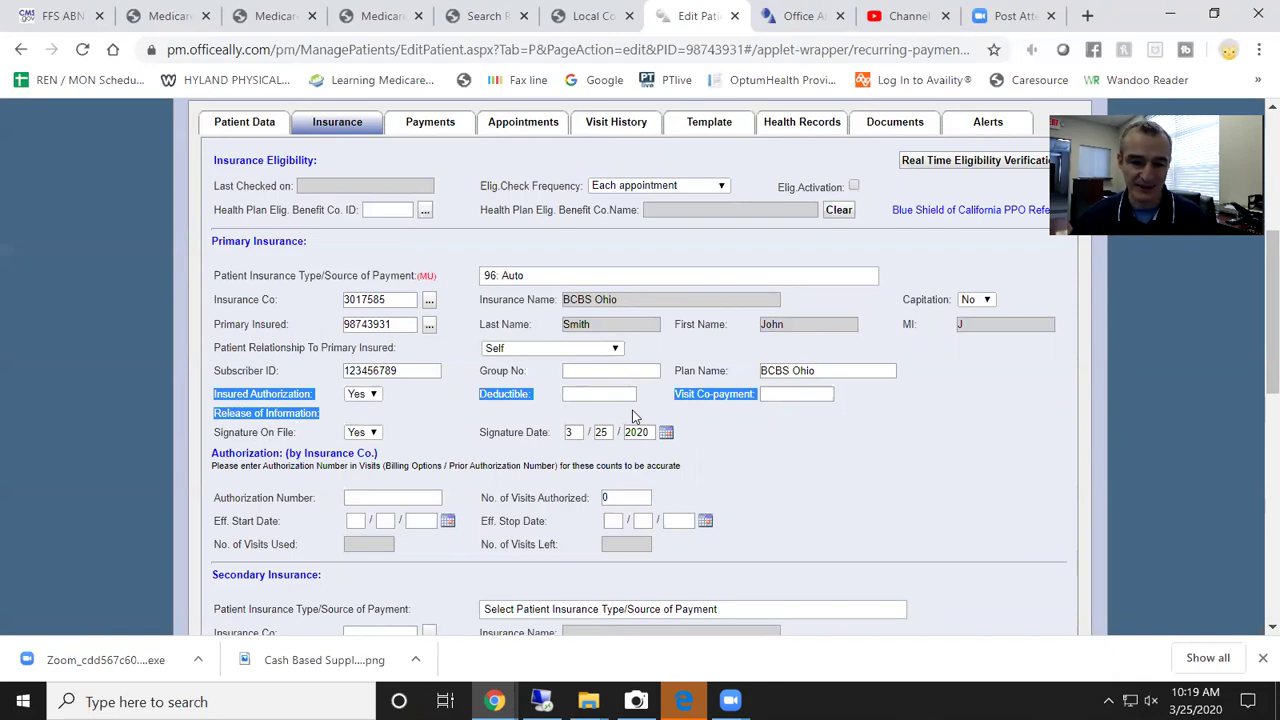
left_click_drag(479, 432, 548, 432)
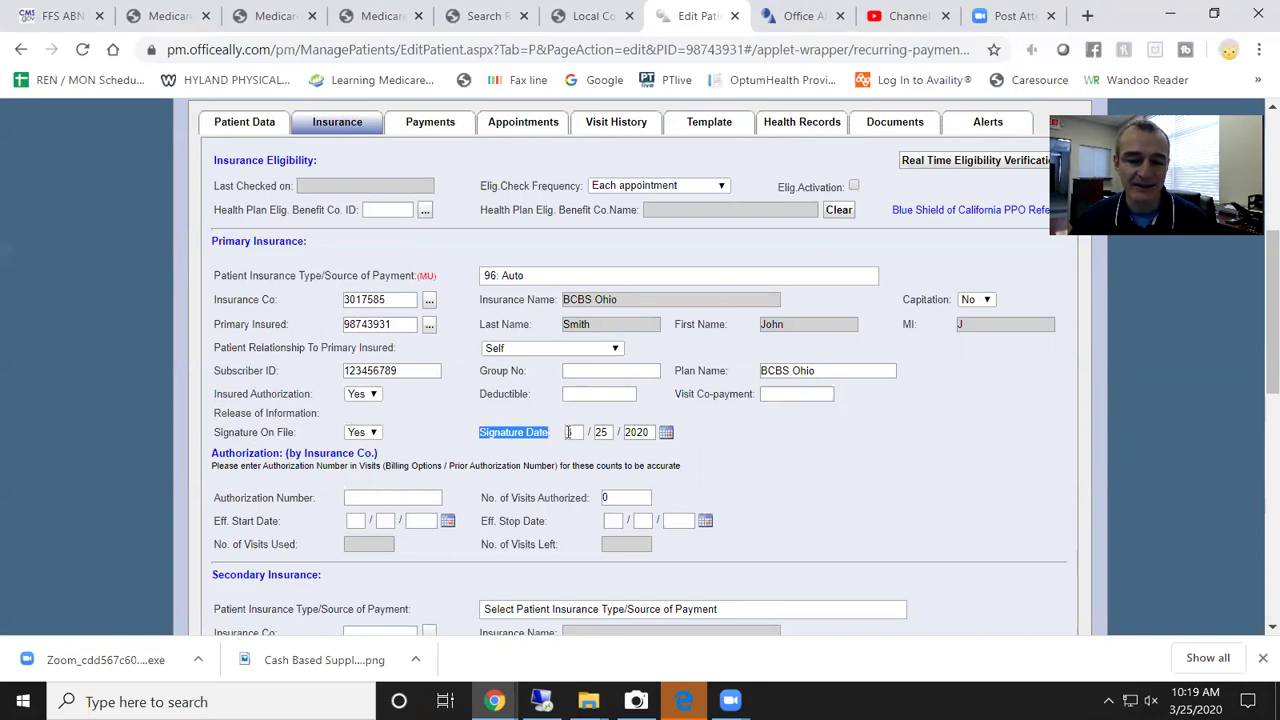
left_click(569, 432)
type("3")
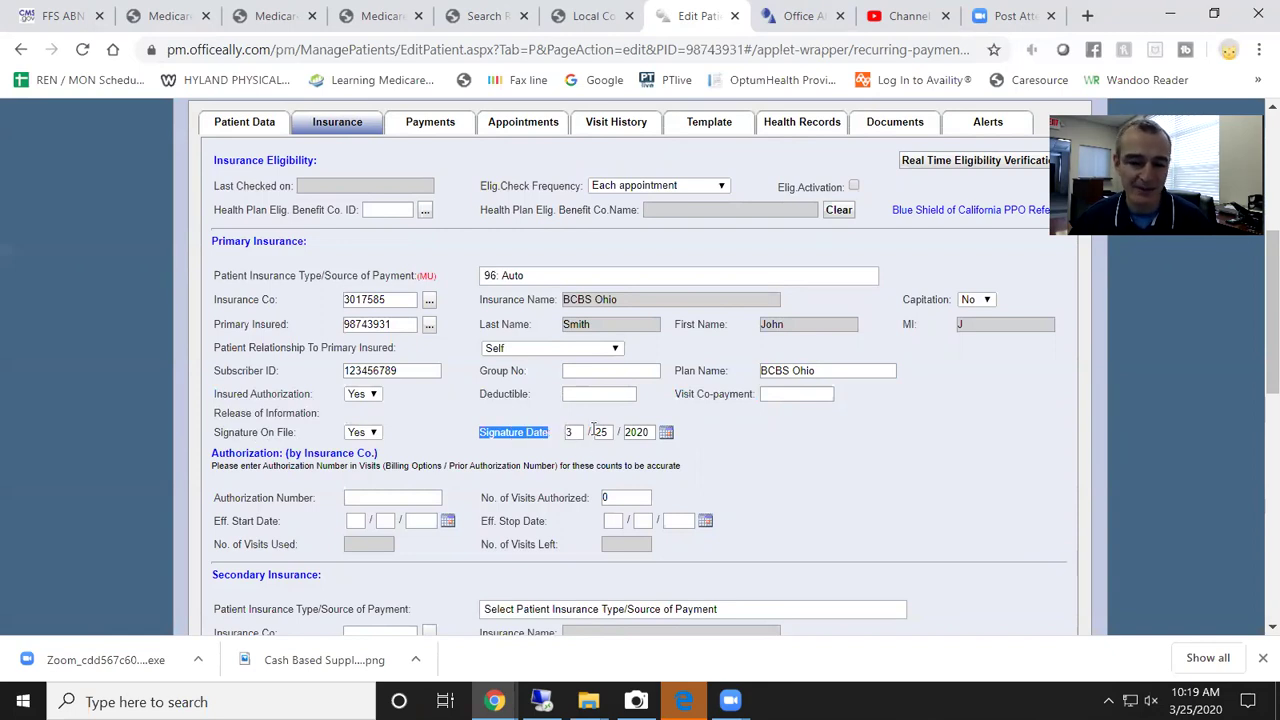
Step: Look over the secondary and third insurance sections, and apply the insurance changes to the patient record
scroll(894, 431, "down", 2)
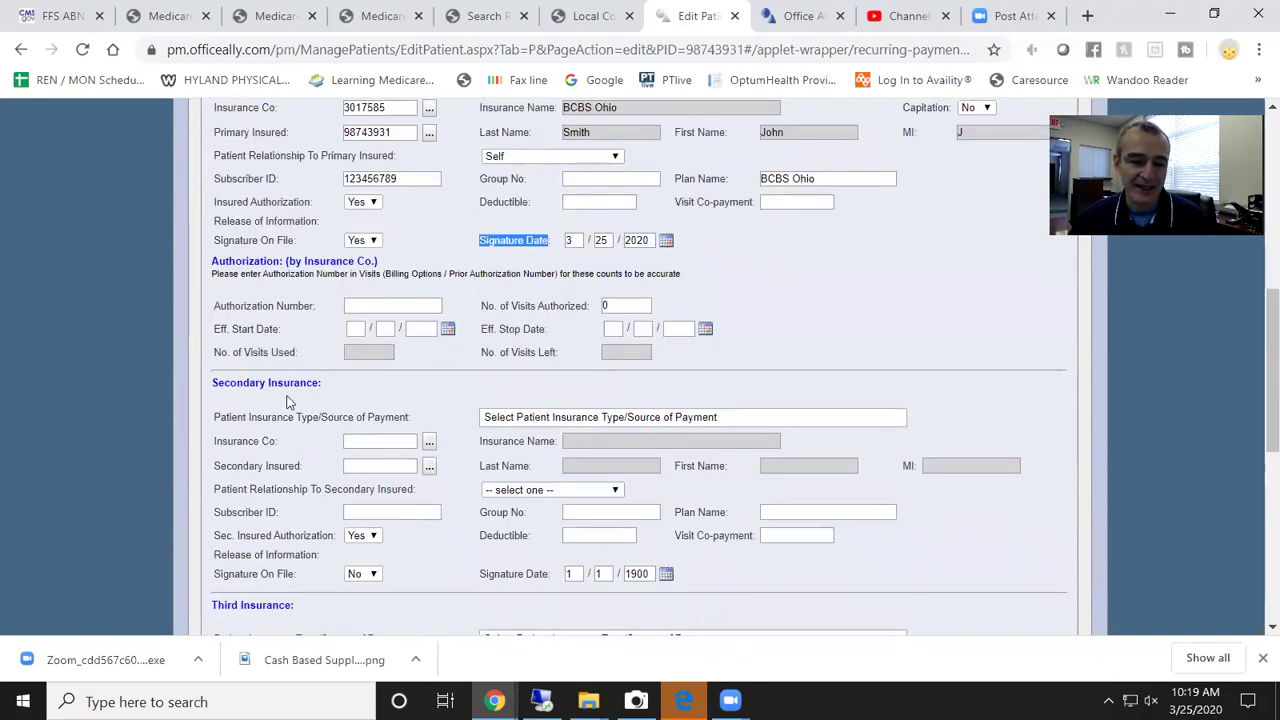
scroll(290, 405, "down", 3)
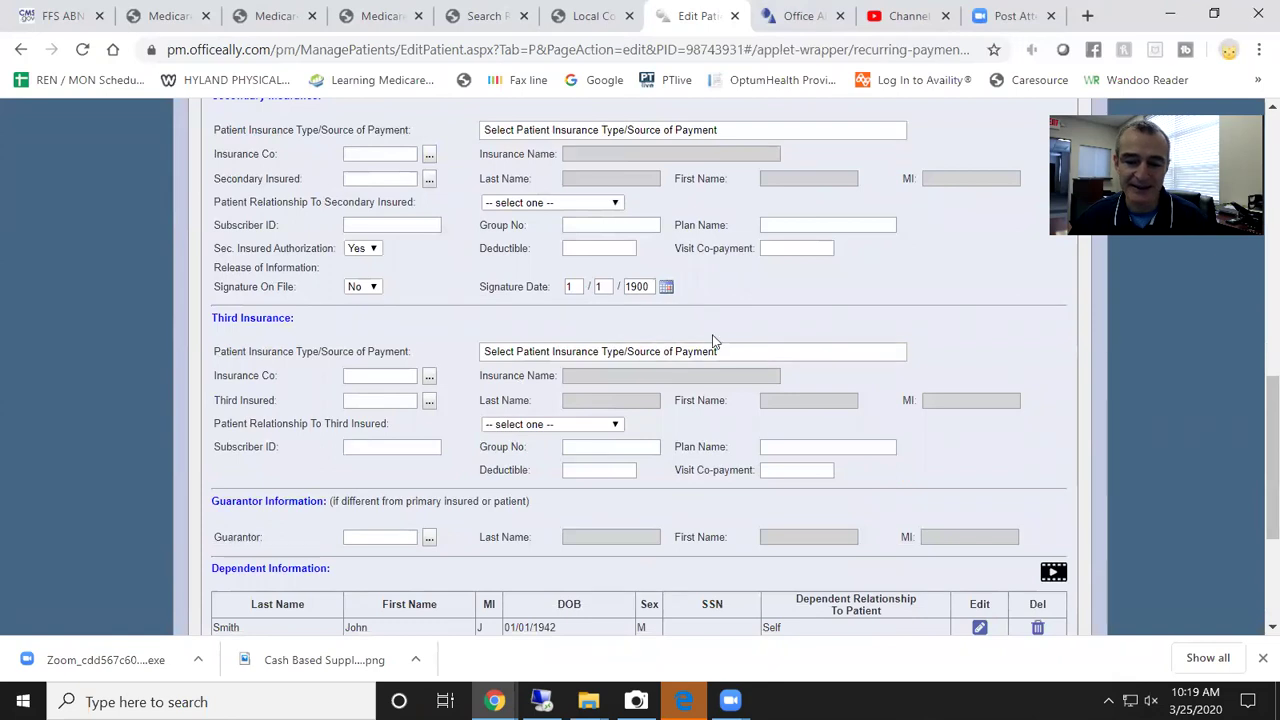
scroll(609, 376, "up", 4)
scroll(609, 376, "up", 3)
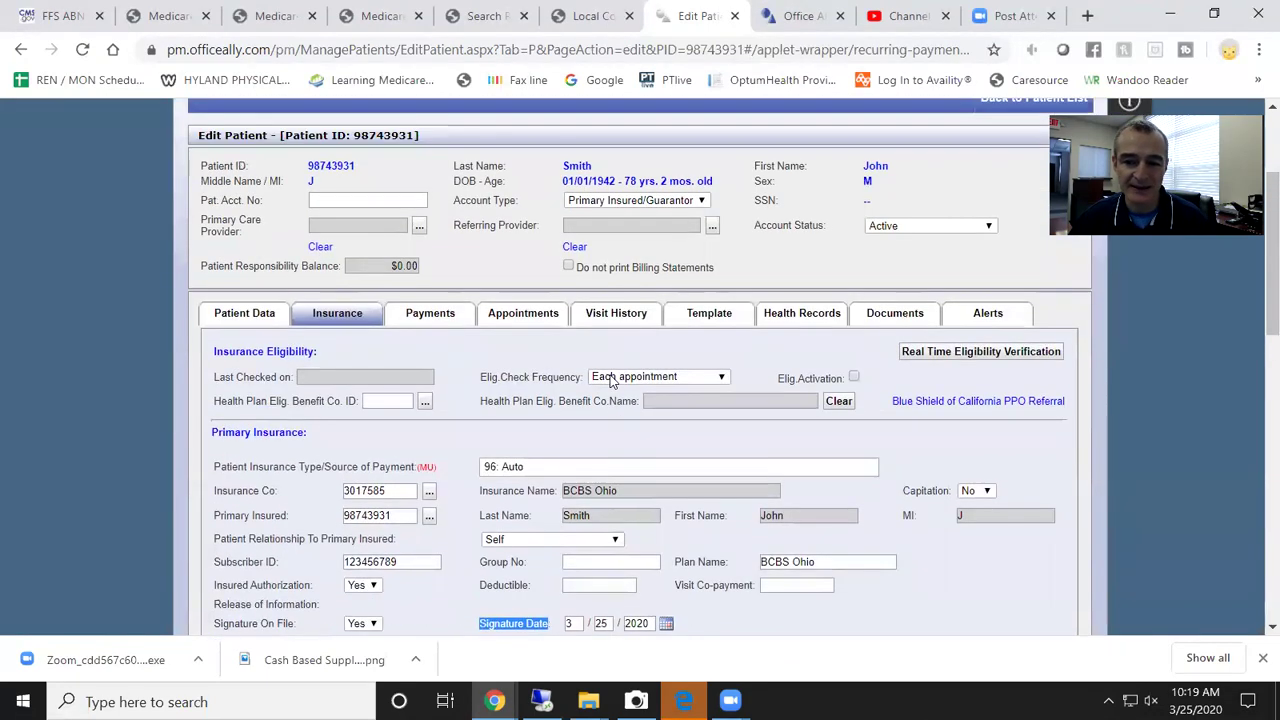
scroll(706, 443, "down", 9)
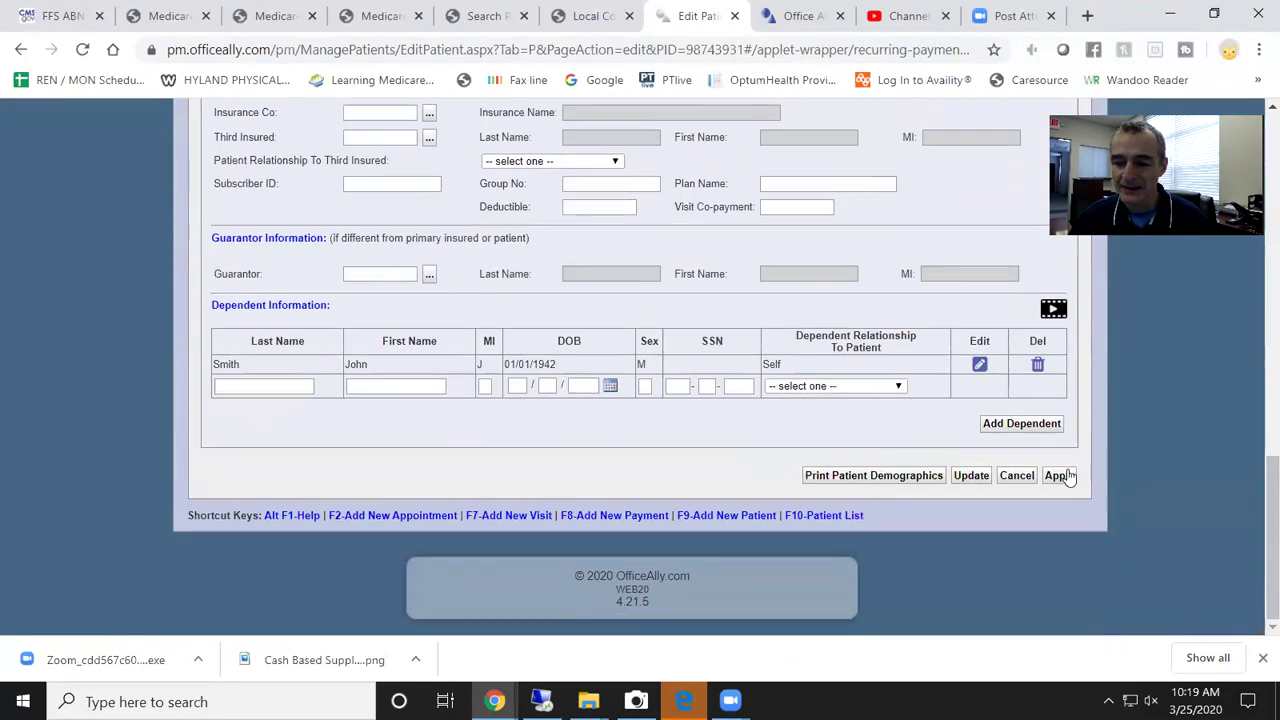
left_click(1059, 475)
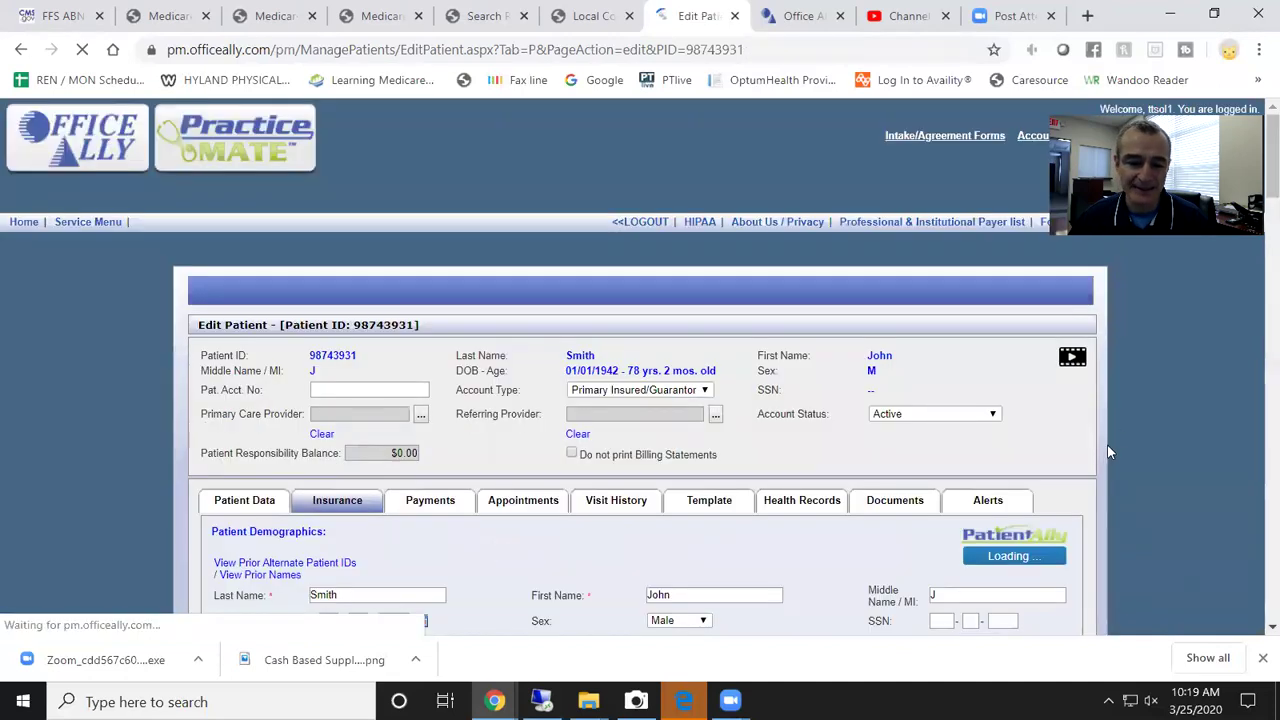
Step: Open the patient's template and choose the referring physician from the full list of referring providers
scroll(1158, 407, "up", 8)
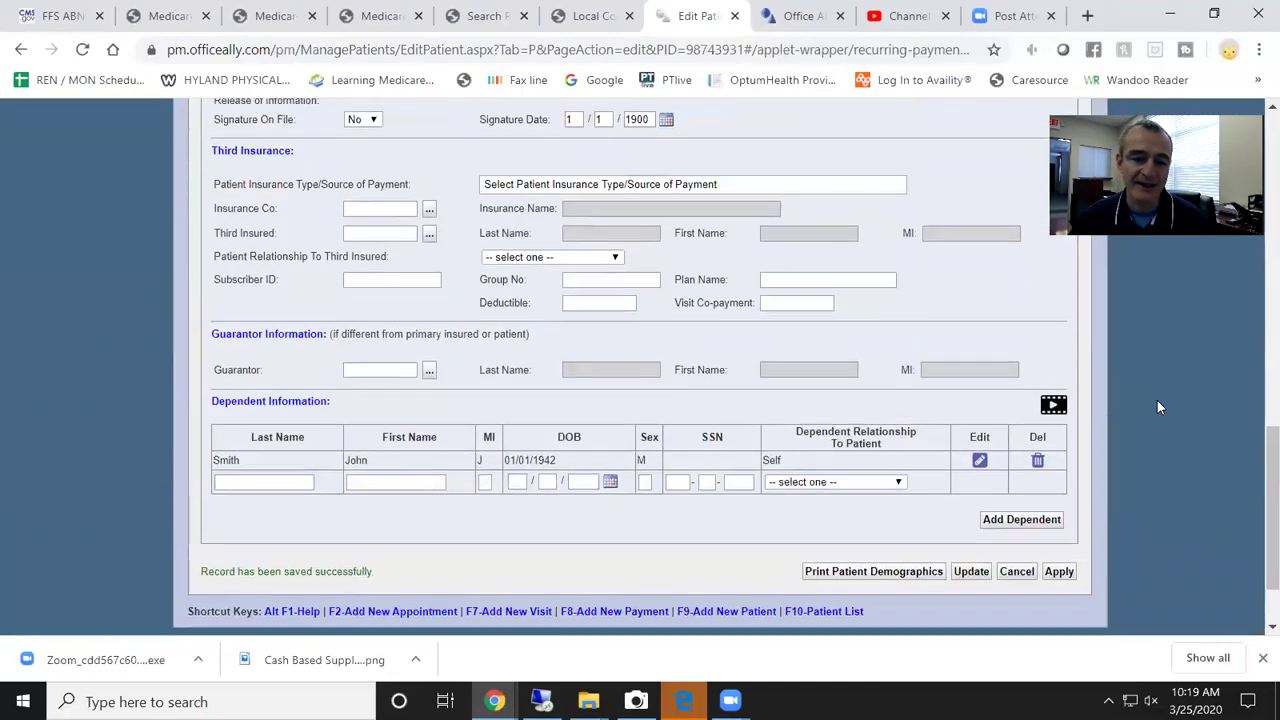
scroll(1157, 407, "up", 2)
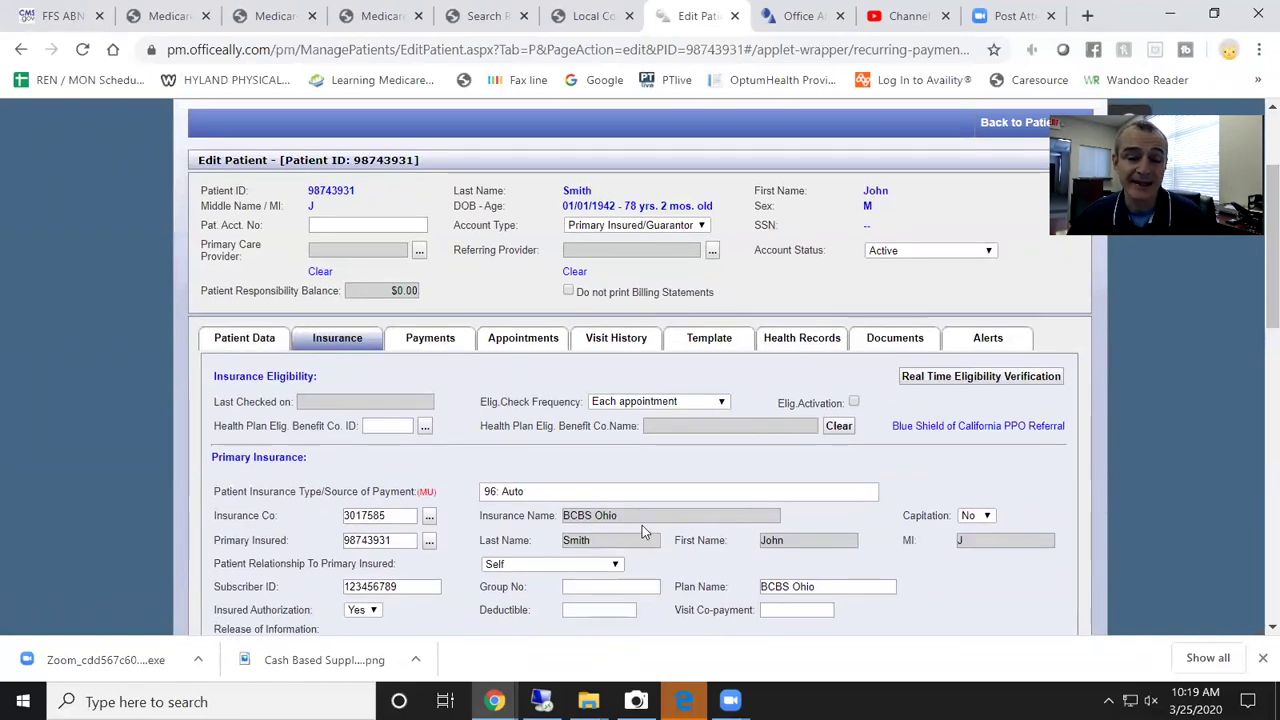
left_click(714, 341)
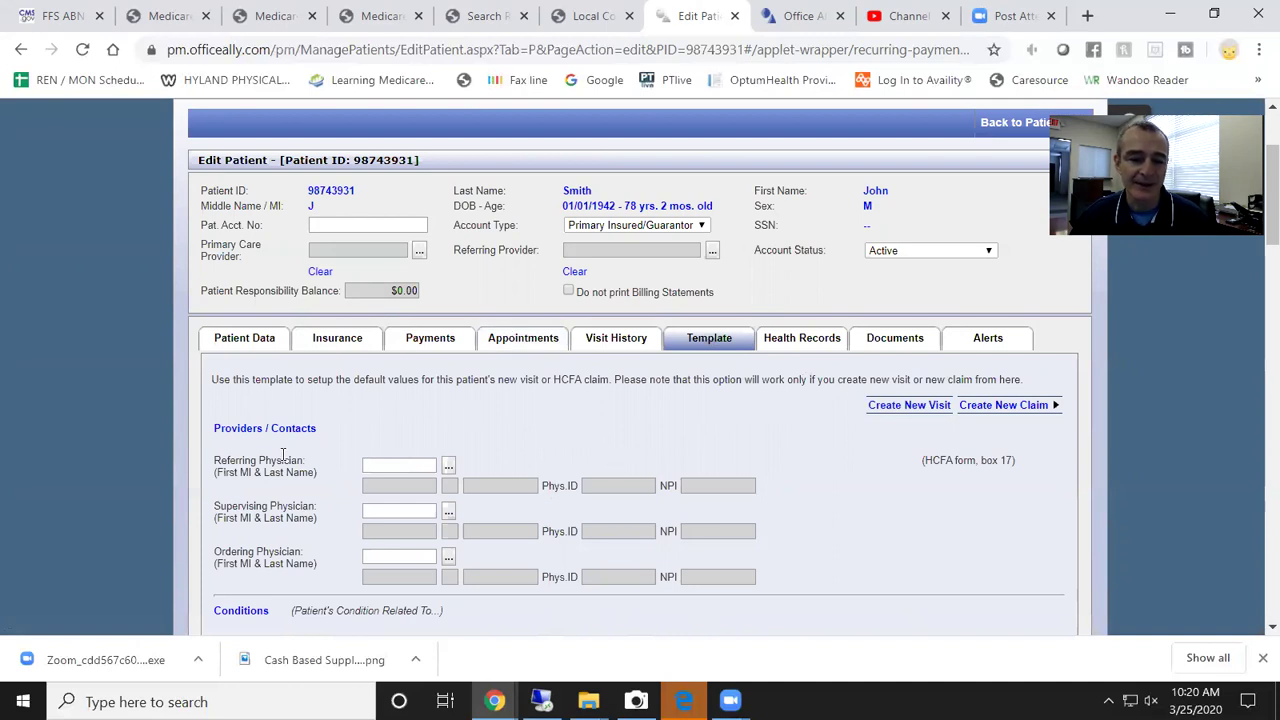
left_click_drag(213, 460, 316, 474)
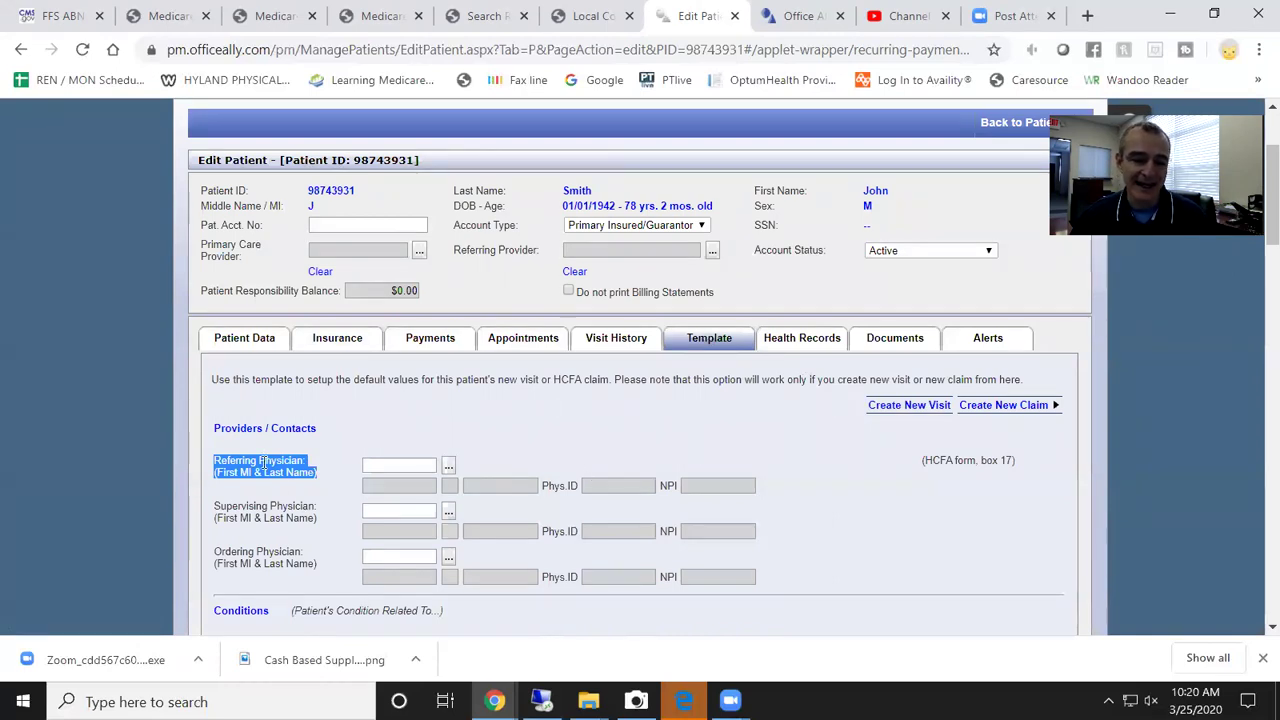
left_click(448, 468)
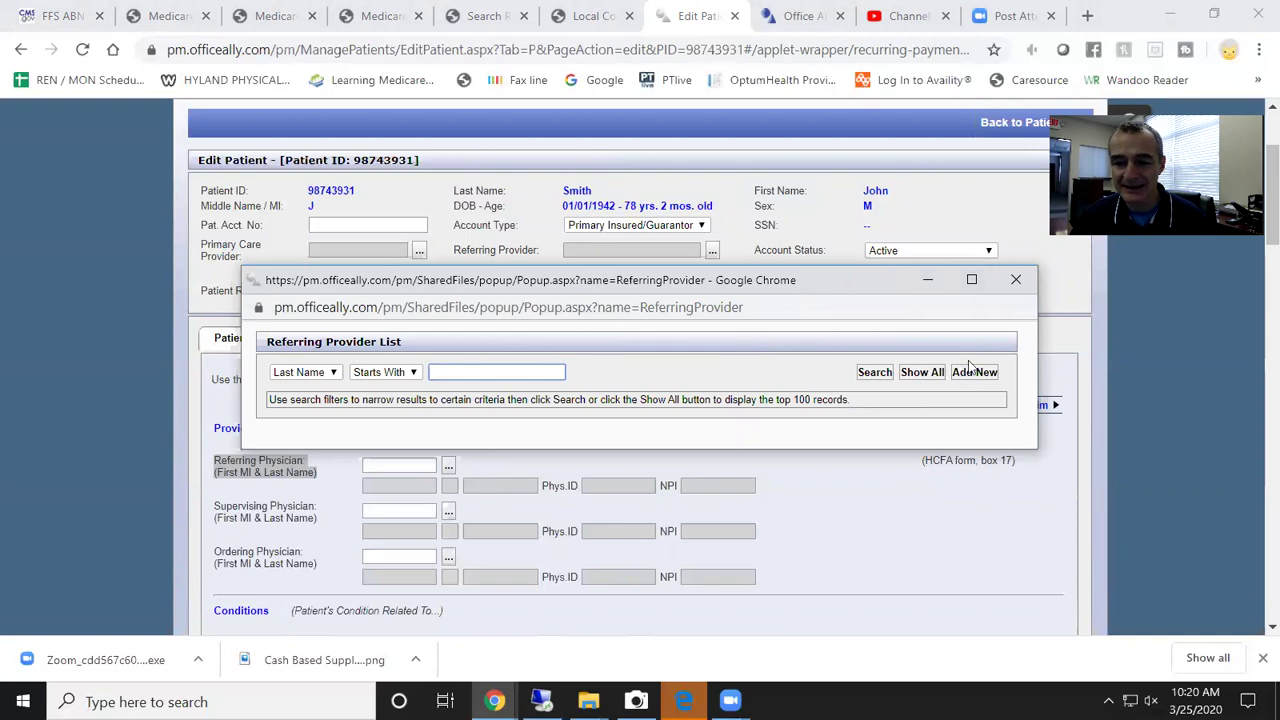
left_click(906, 375)
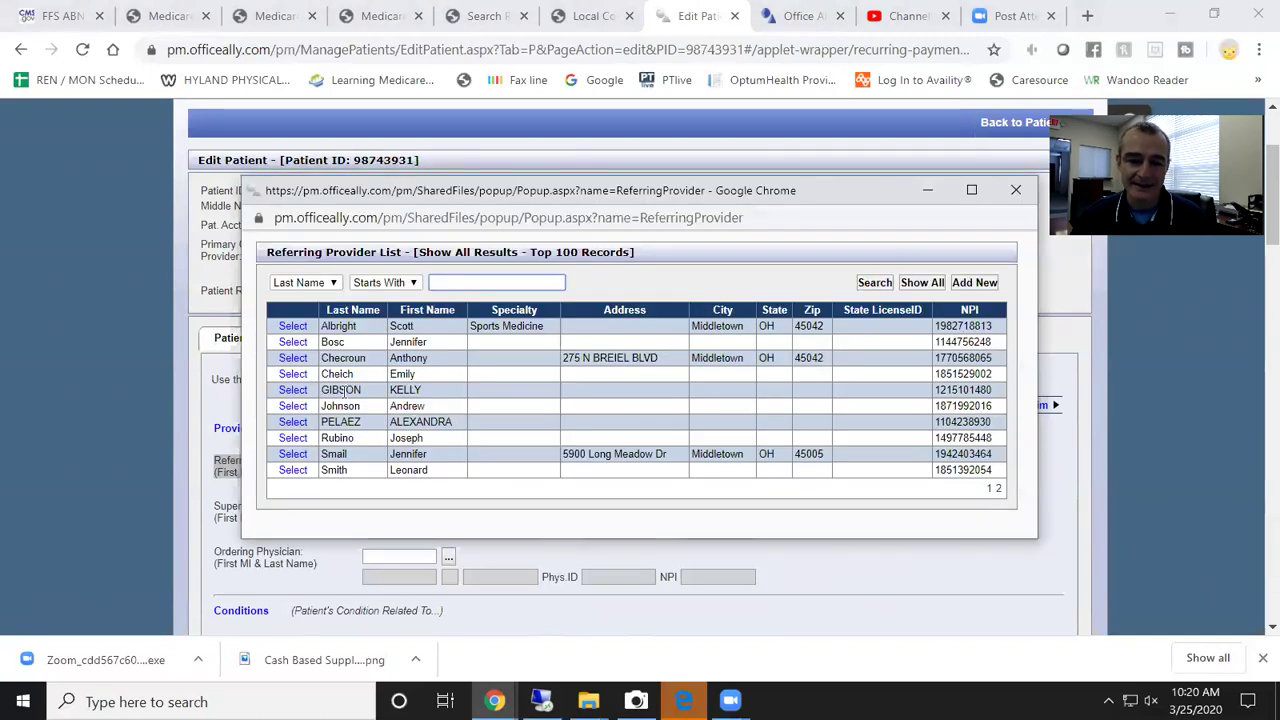
left_click(293, 406)
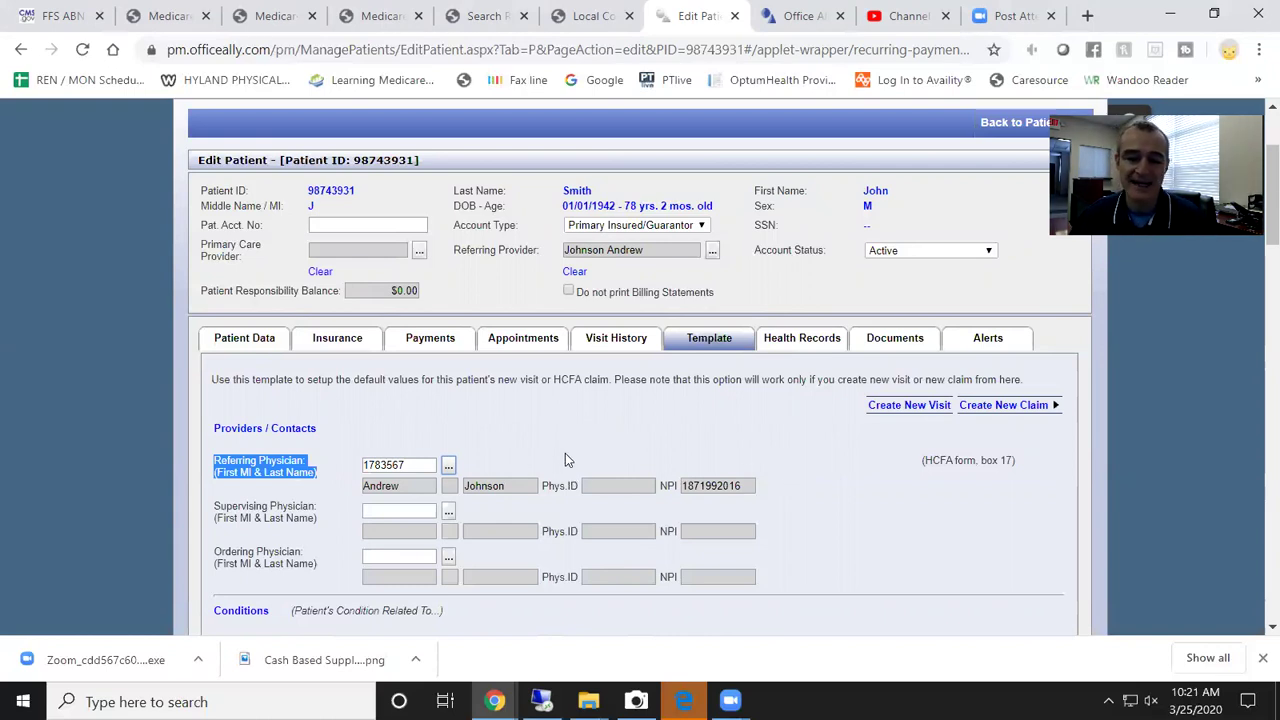
Step: Mark the patient's condition as related to an auto accident in the template, with OH as the place
scroll(650, 437, "down", 3)
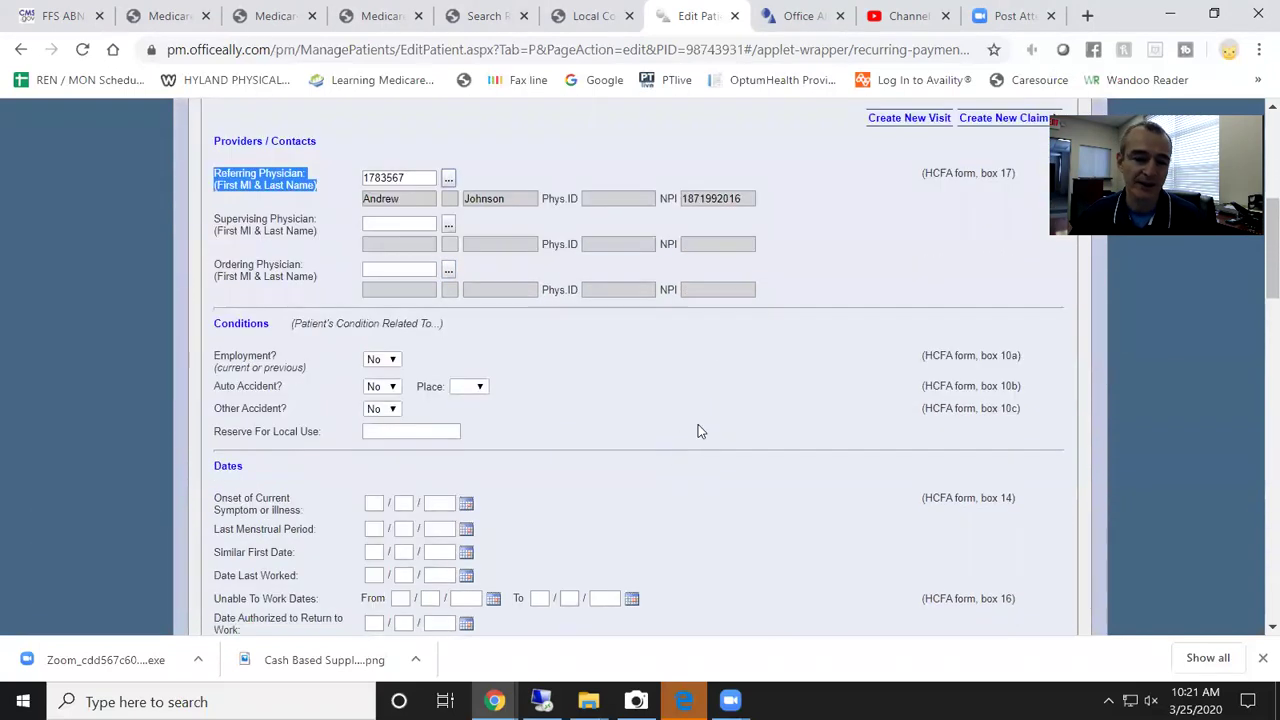
left_click_drag(214, 385, 288, 388)
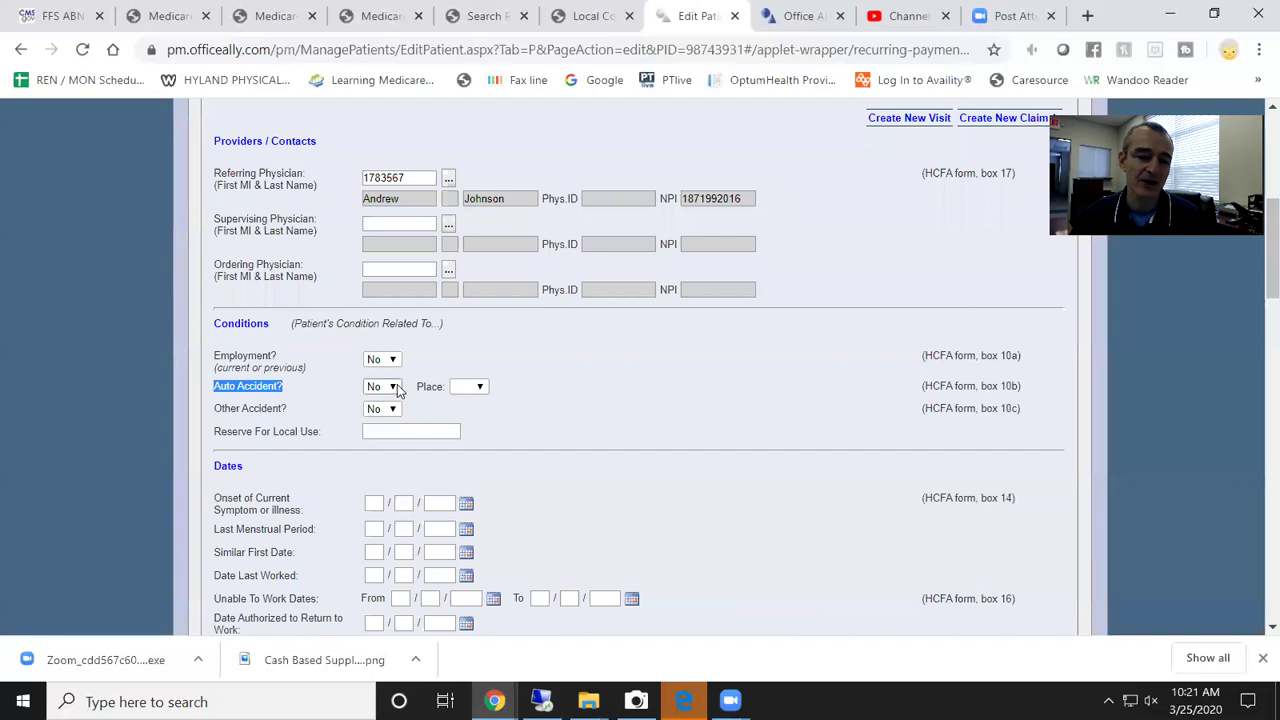
left_click(393, 387)
left_click(377, 400)
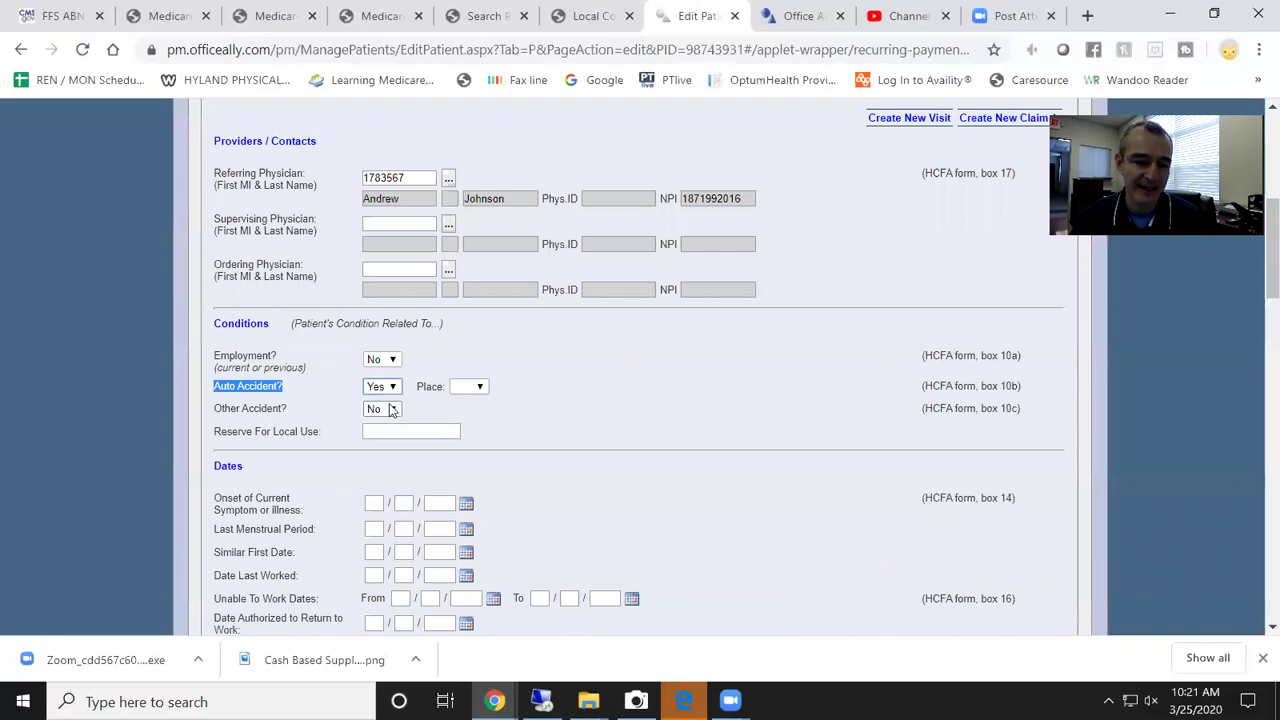
left_click(480, 388)
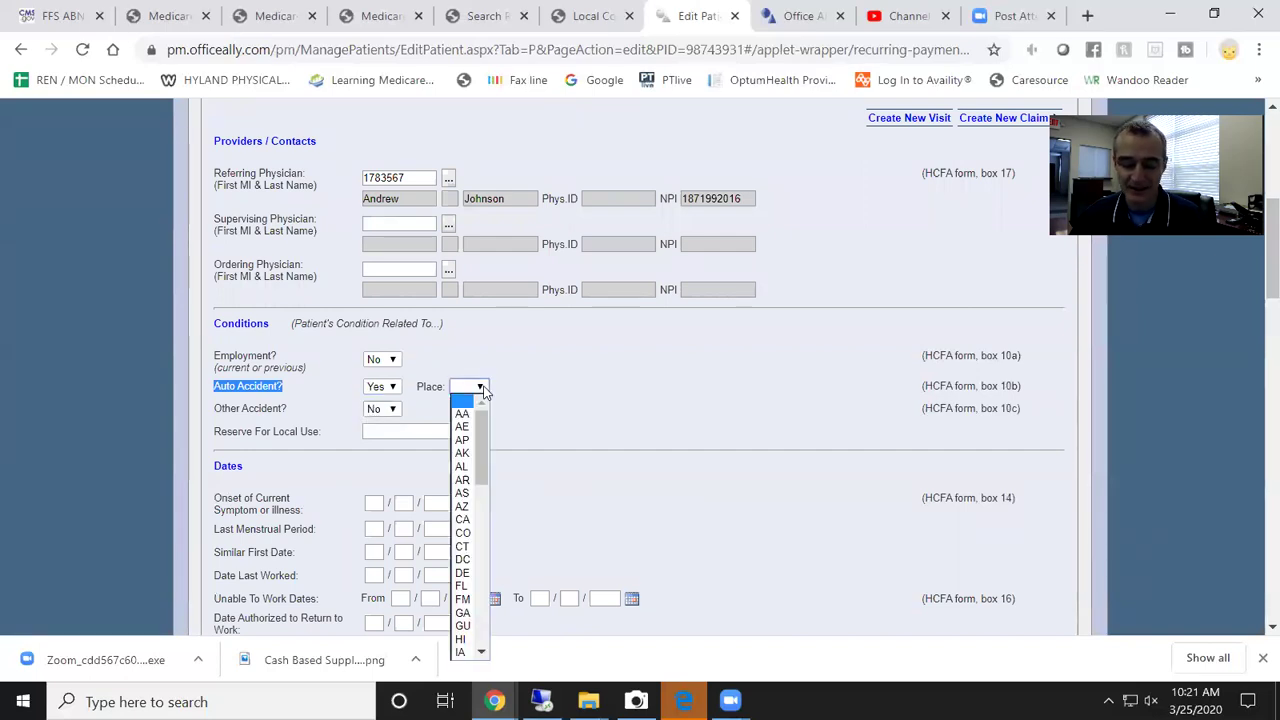
key("o")
key("Return")
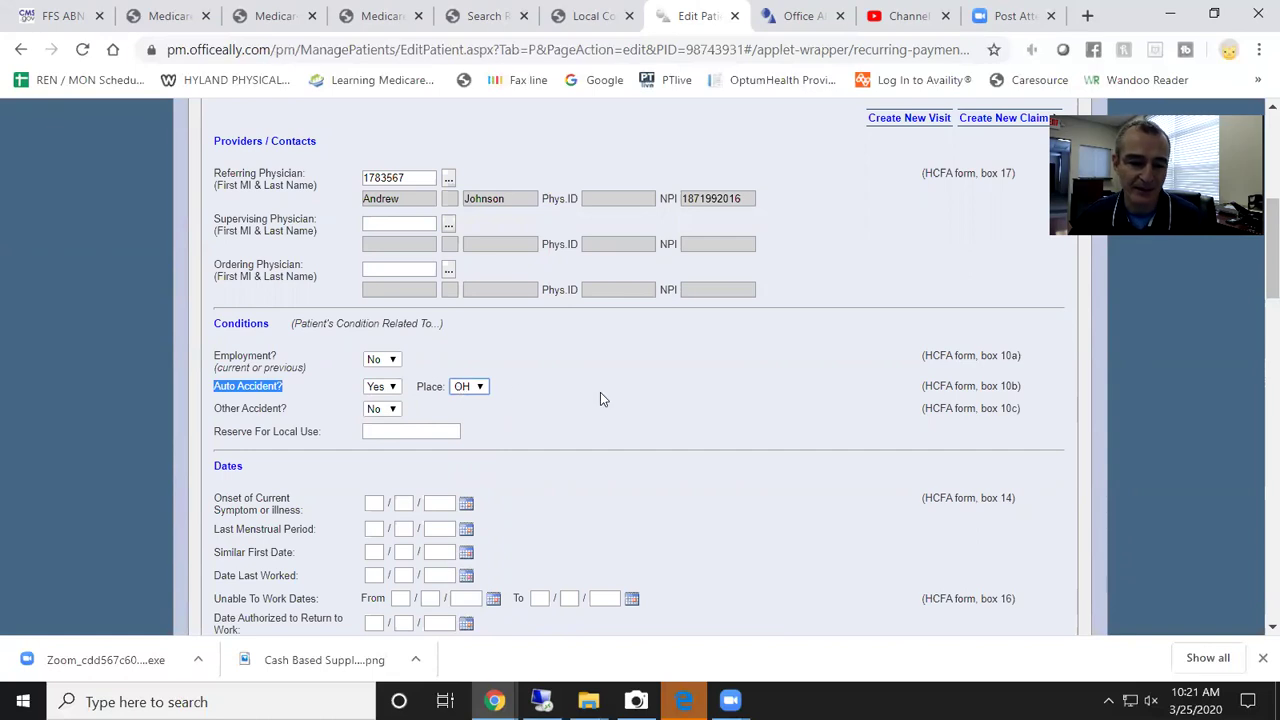
Step: Add ICD-10 code M545, Low back pain, as diagnosis A(1) in the template's diagnosis codes
scroll(747, 423, "down", 7)
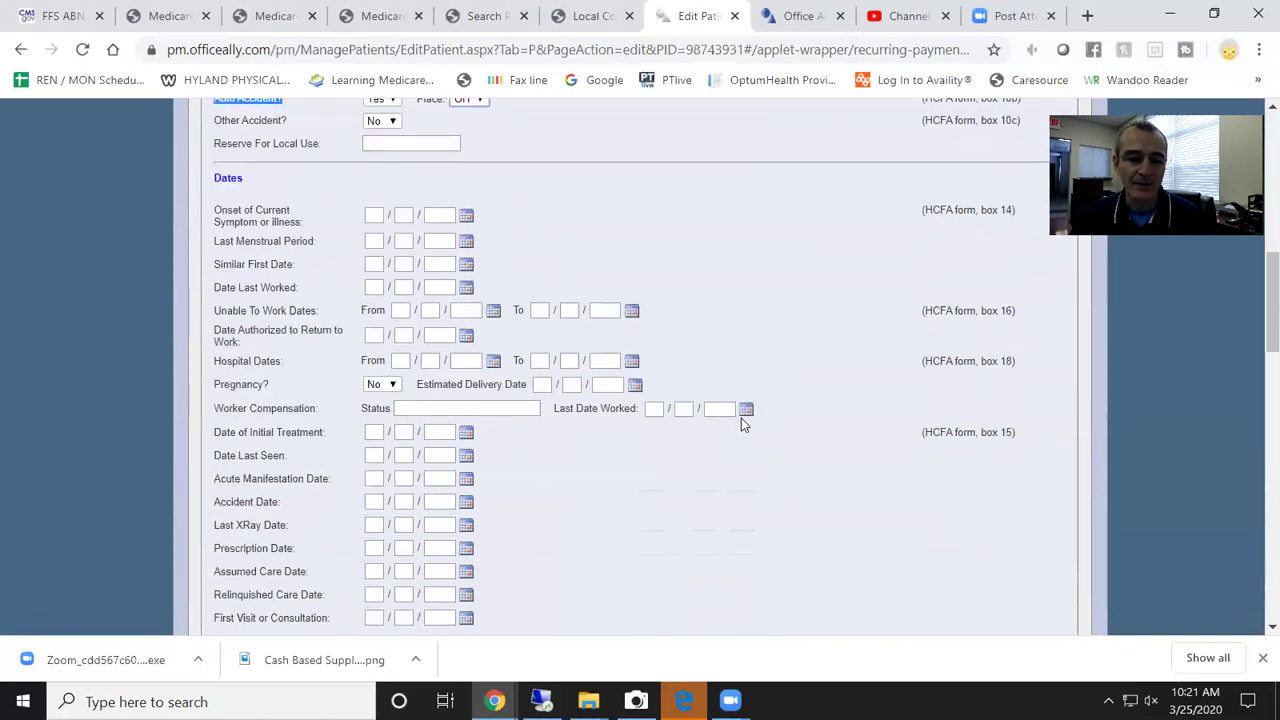
scroll(733, 405, "down", 5)
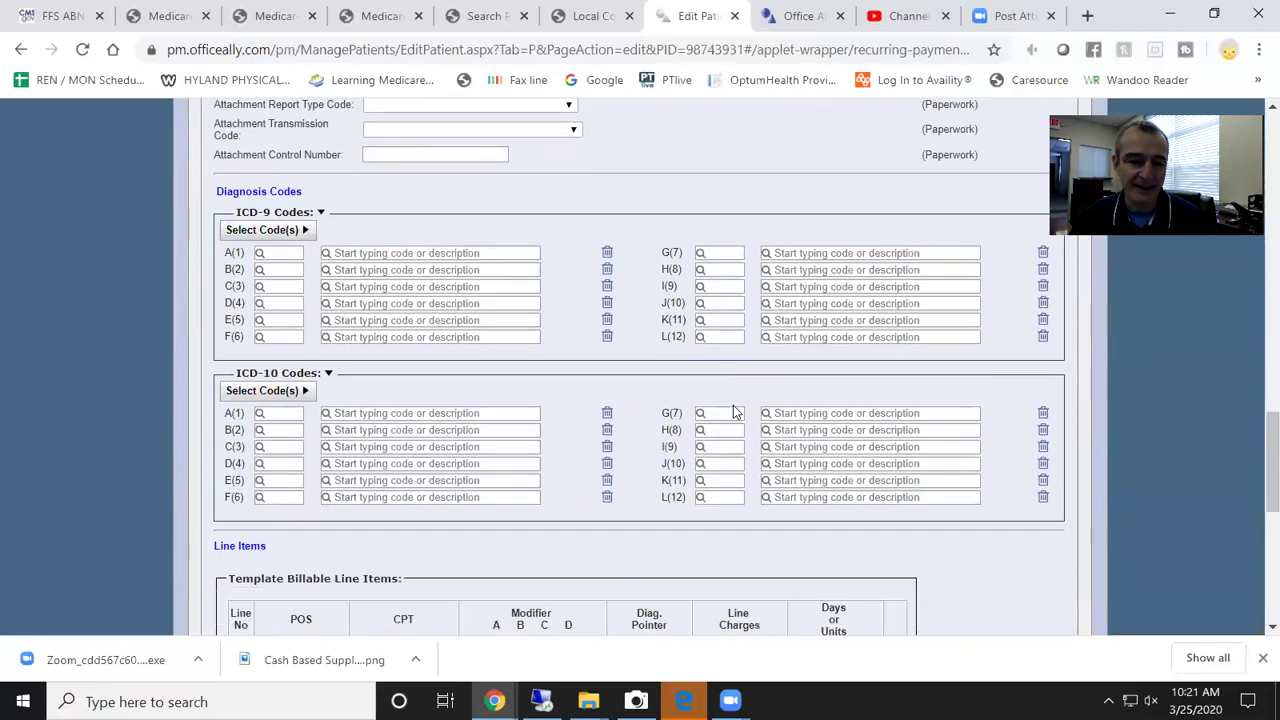
left_click(297, 415)
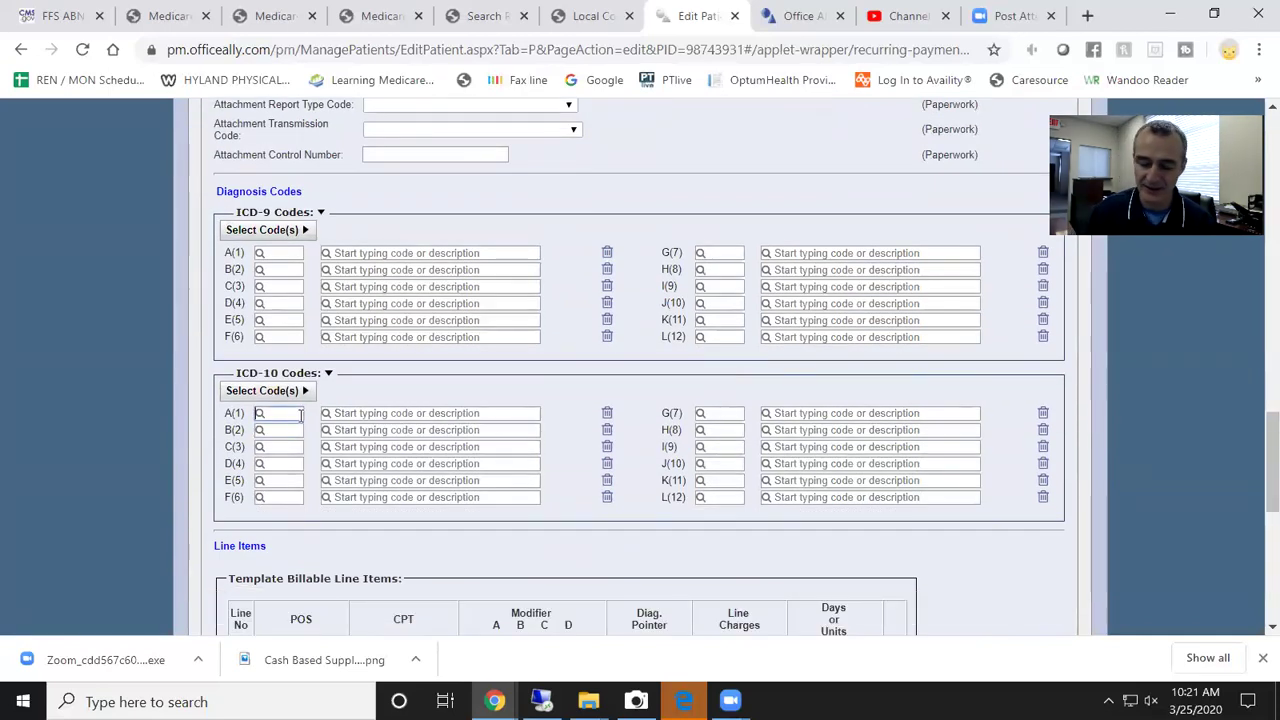
type("M545")
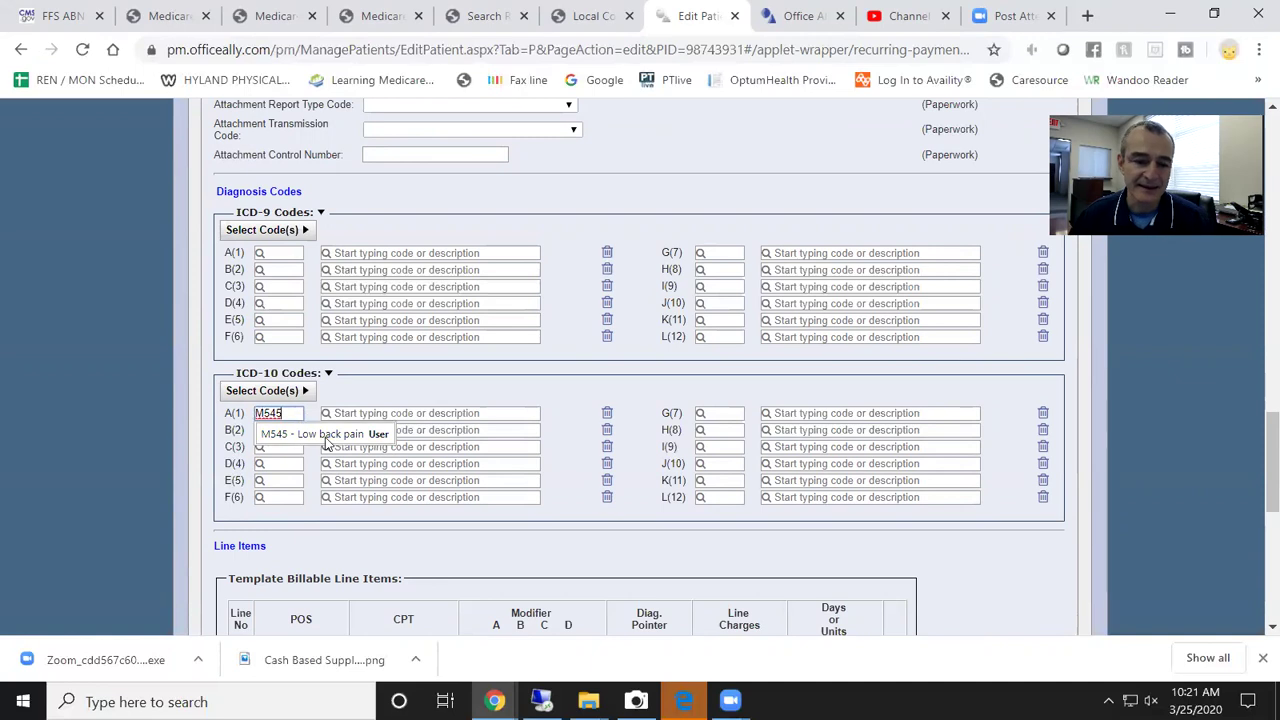
left_click(325, 436)
Step: Fill template line items 1 and 2 with POS 11 and CPT codes 97161 and 97110 respectively
scroll(440, 415, "down", 4)
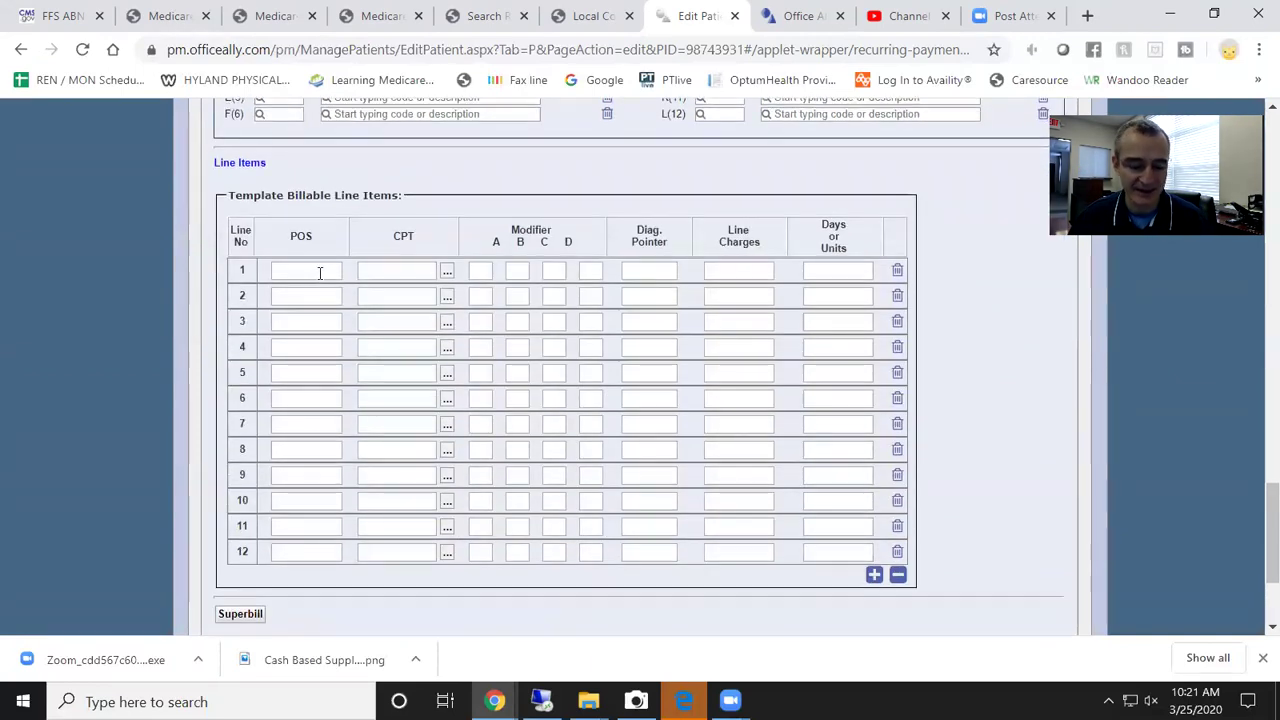
left_click(320, 270)
type("11")
left_click(321, 296)
type("11")
left_click(408, 272)
type("97161")
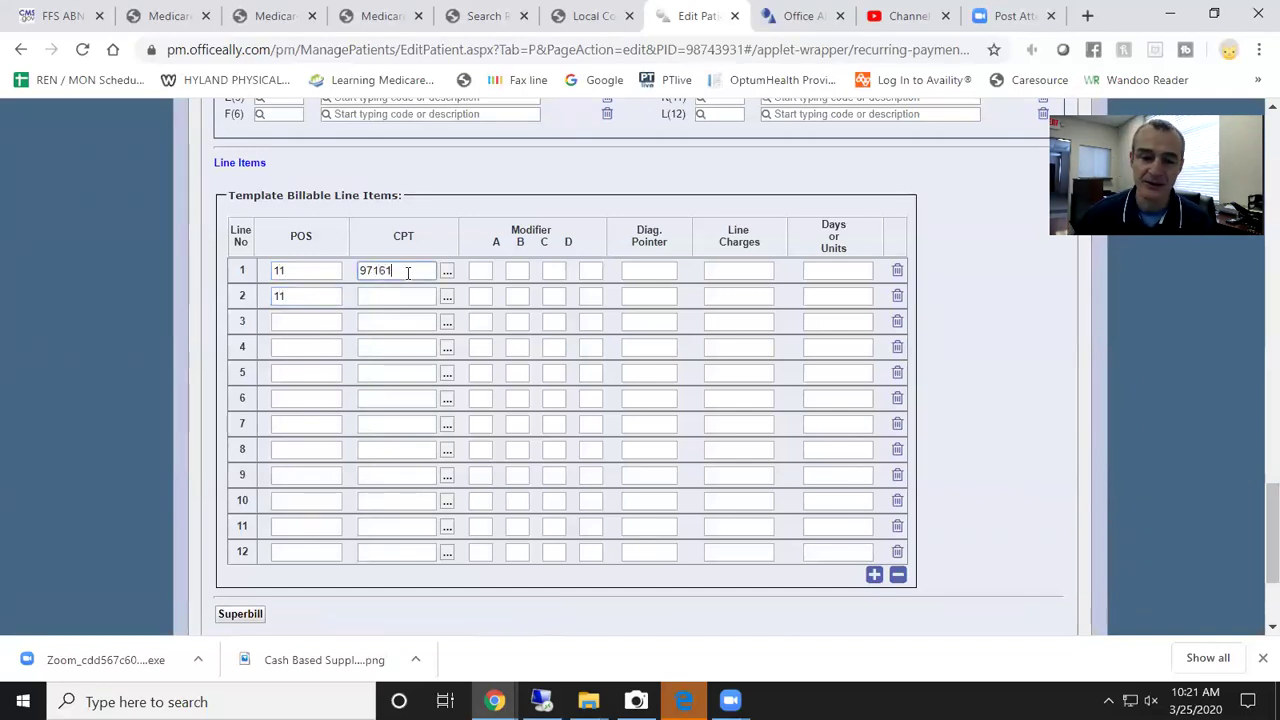
left_click(409, 297)
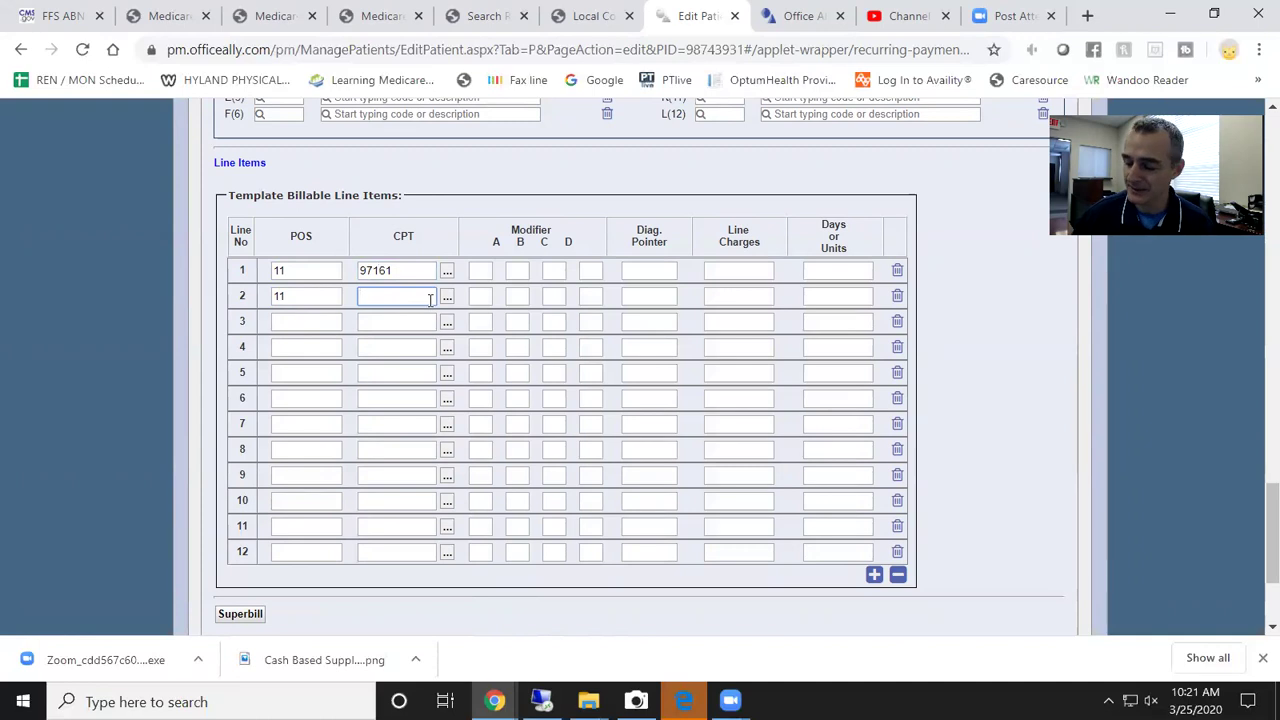
type("97110")
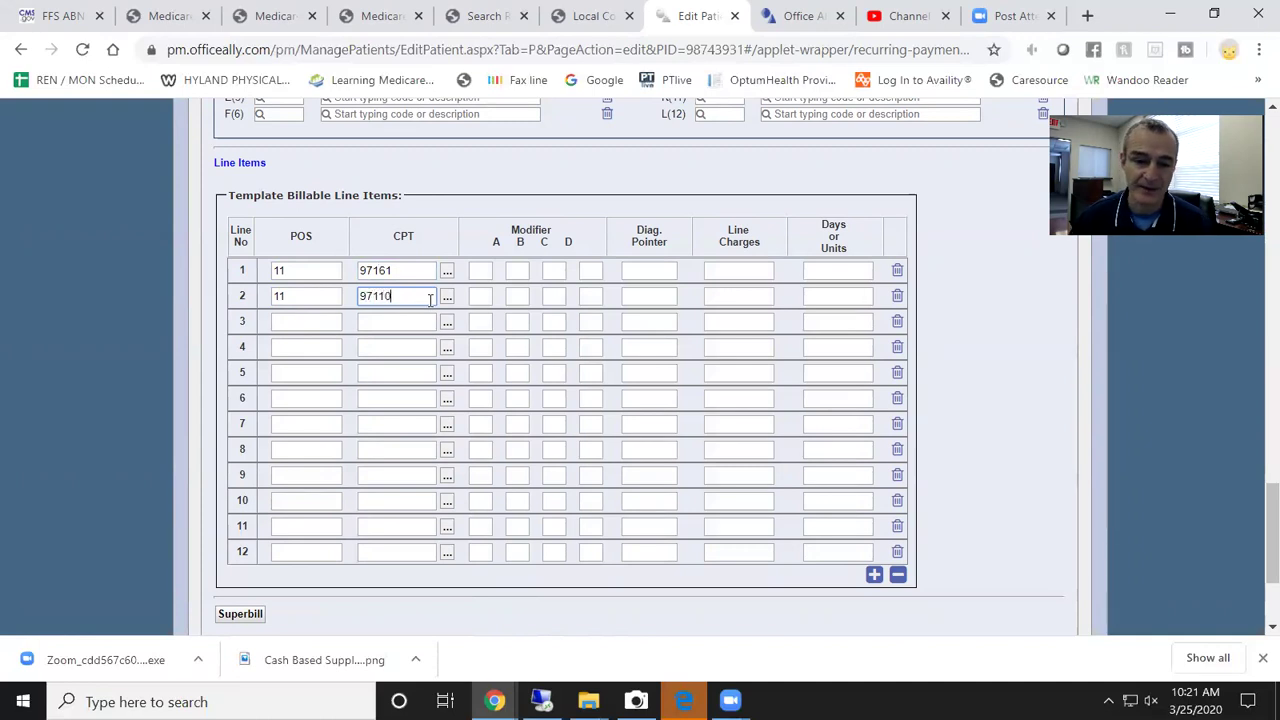
Step: Fill template line item 3 with POS 11 and CPT code 97124
left_click(326, 323)
type("11")
left_click(416, 321)
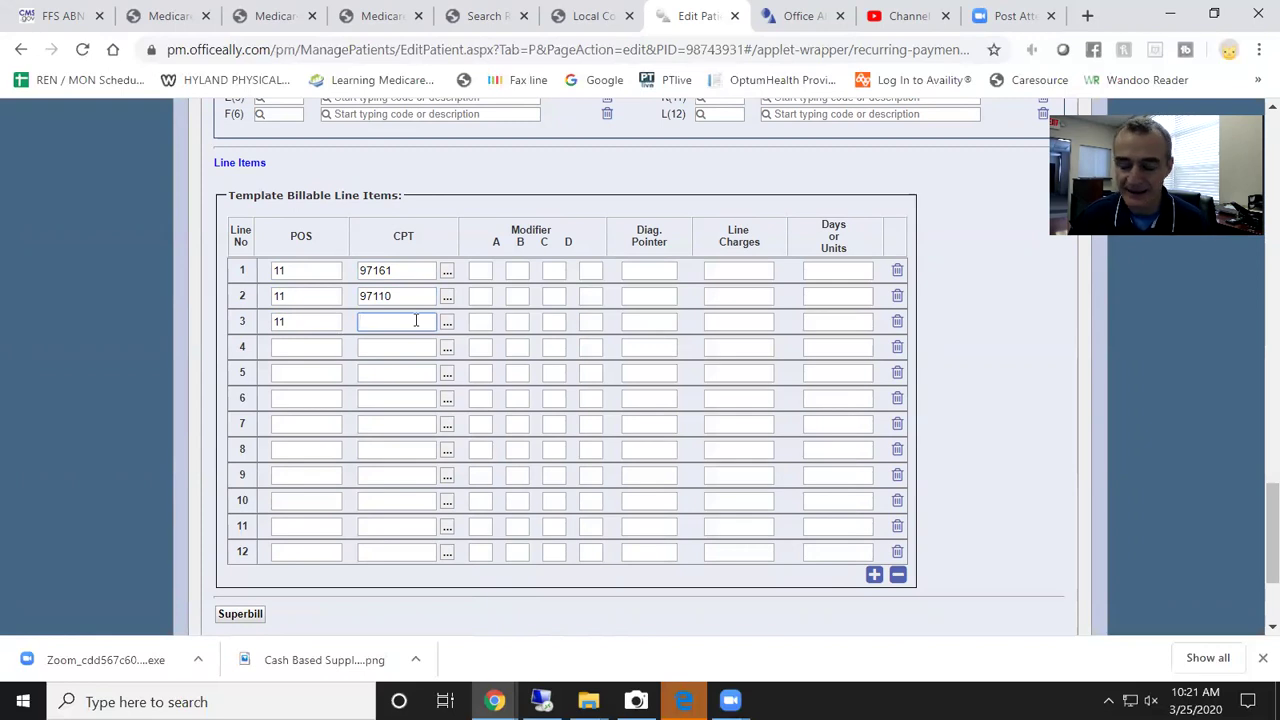
type("97")
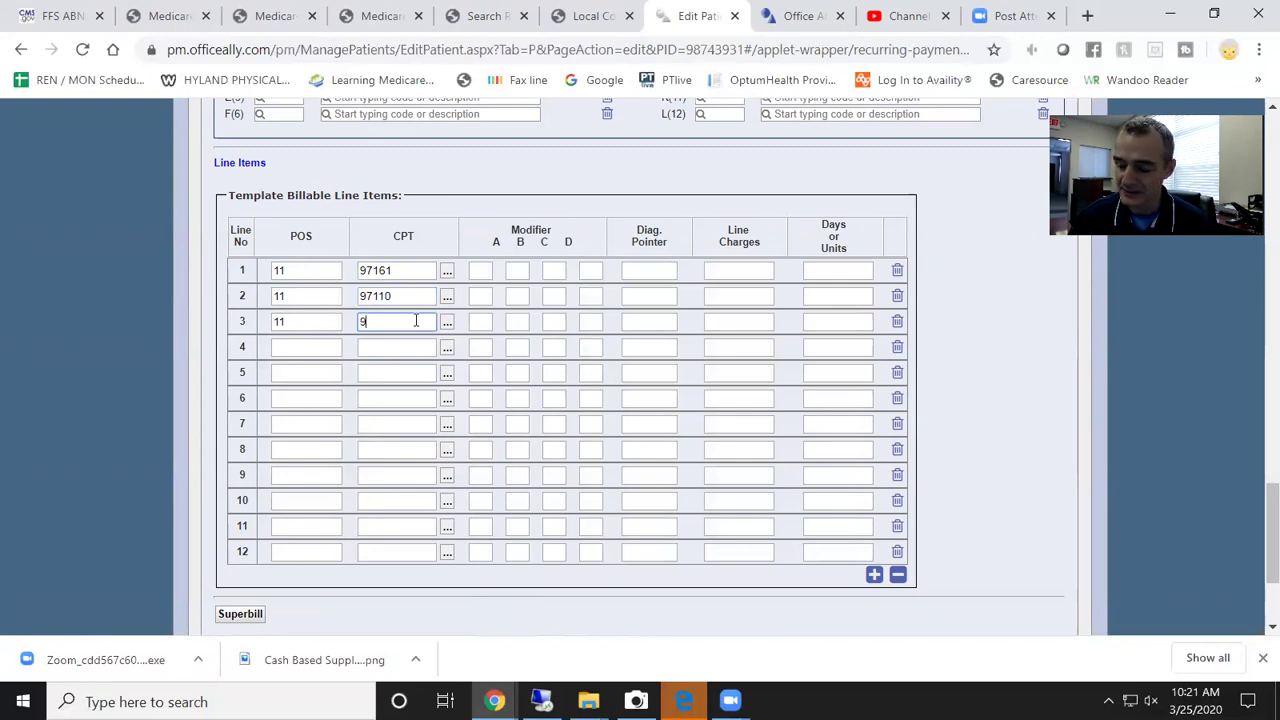
type("124")
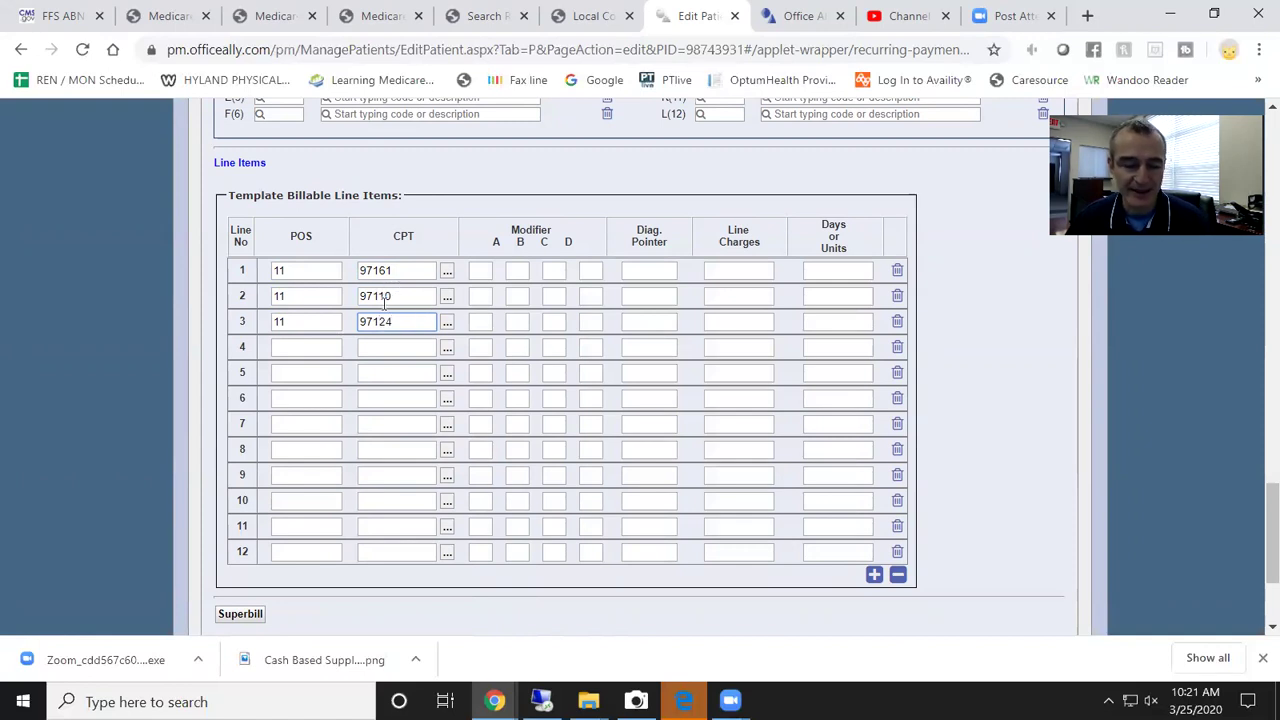
Step: Enter GP as modifier A for each of the three template line items
left_click(476, 271)
type("GP")
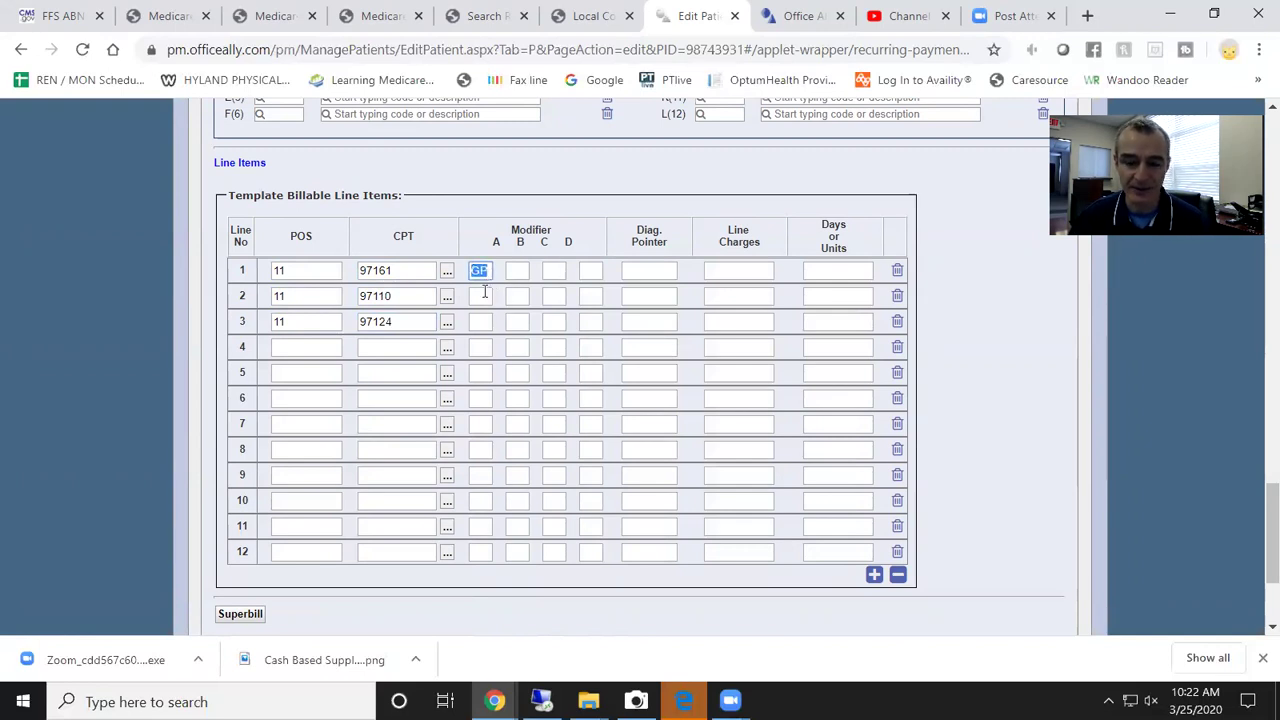
left_click(477, 296)
type("GP")
left_click(489, 329)
type("GP")
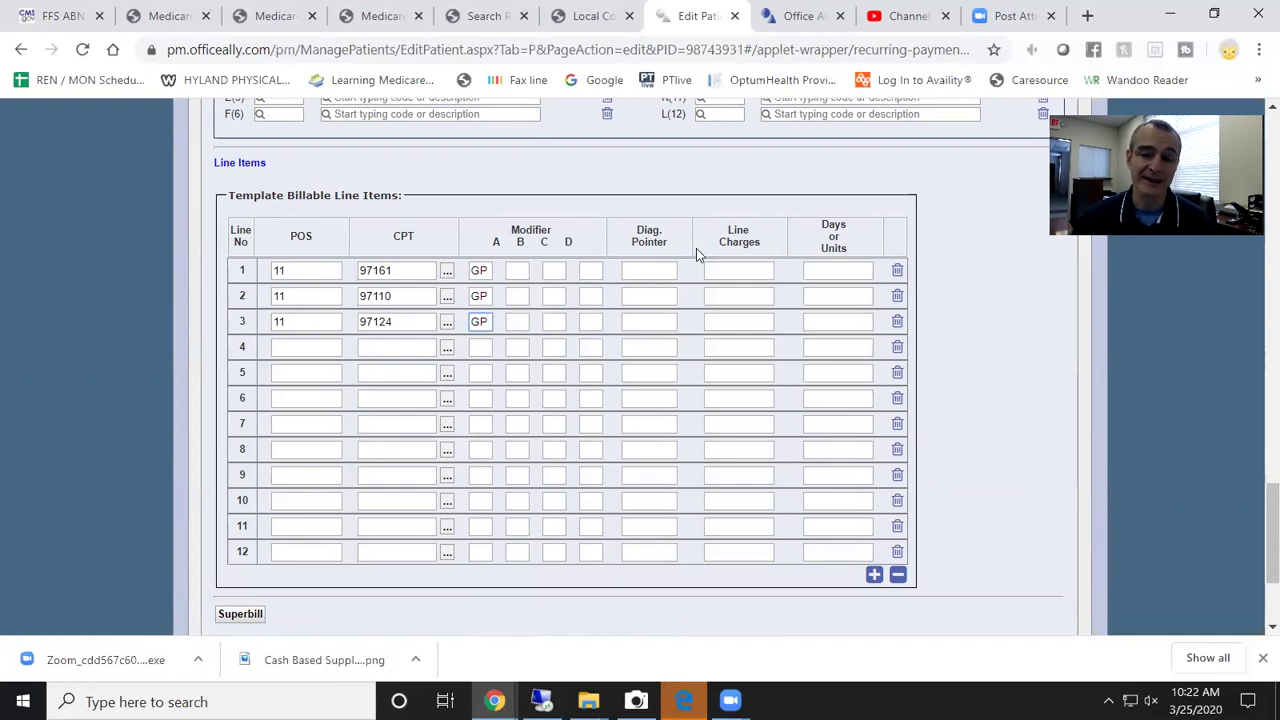
Step: Set the diagnosis pointer to A for line items 1 to 3
left_click(645, 270)
scroll(697, 364, "up", 2)
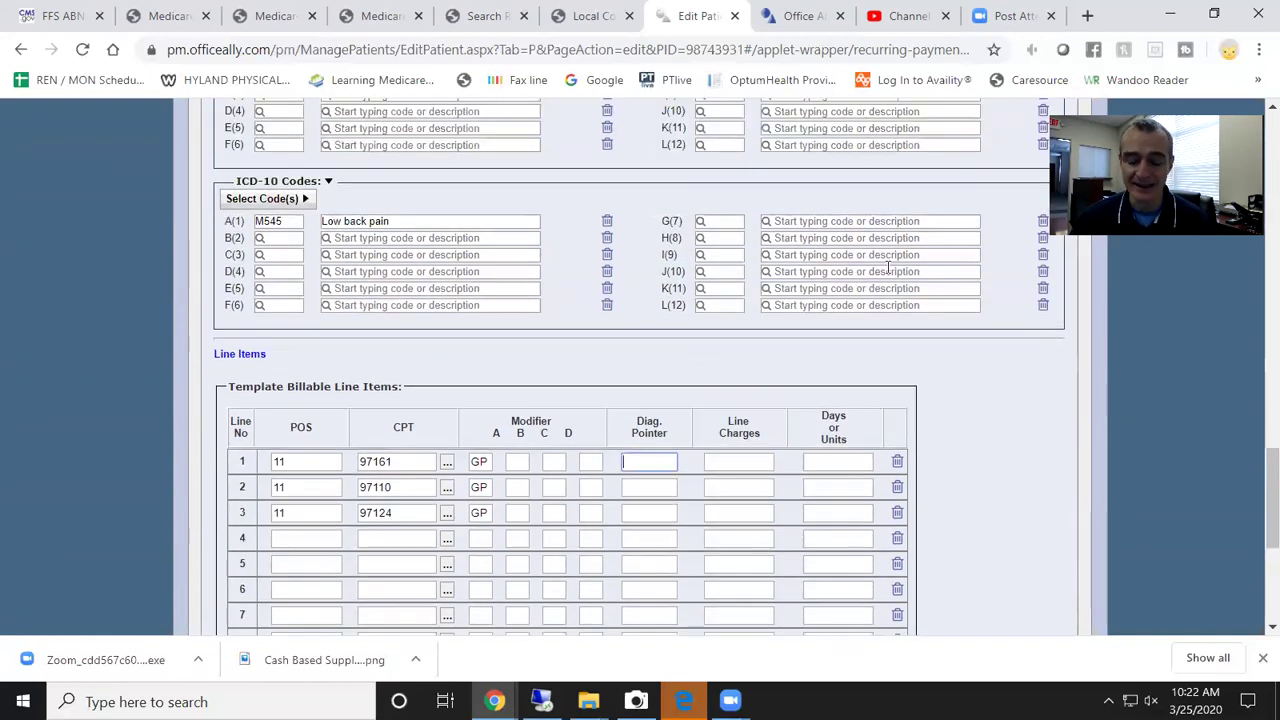
type("A")
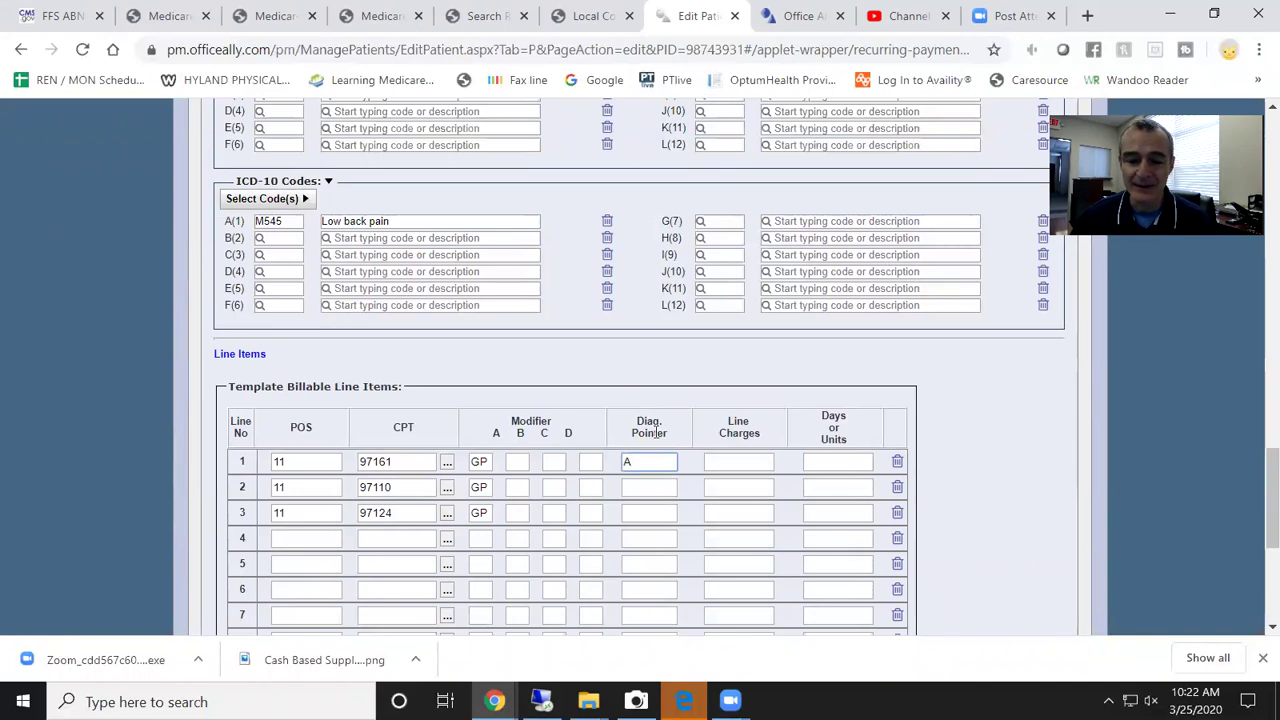
left_click(648, 490)
type("A")
left_click(645, 516)
type("A")
Step: Set the line charges to 150 for line 1, 100 for line 2 and 50 for line 3
left_click(750, 463)
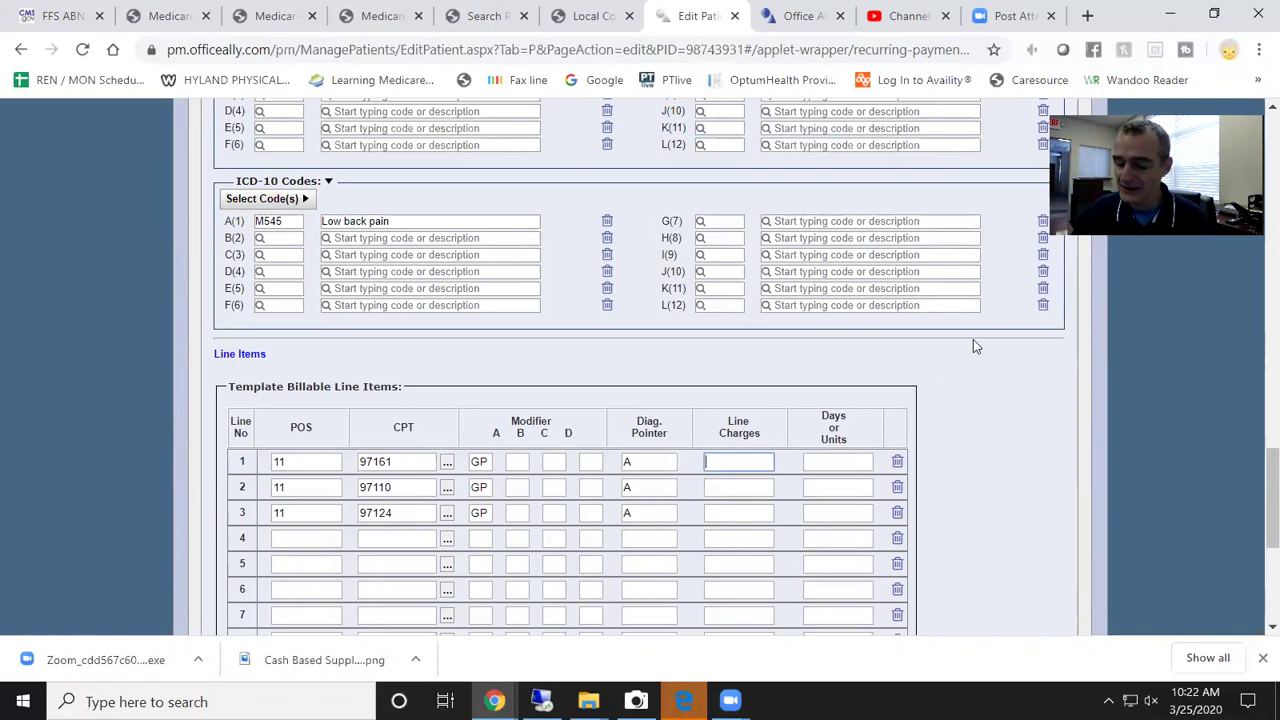
type("150")
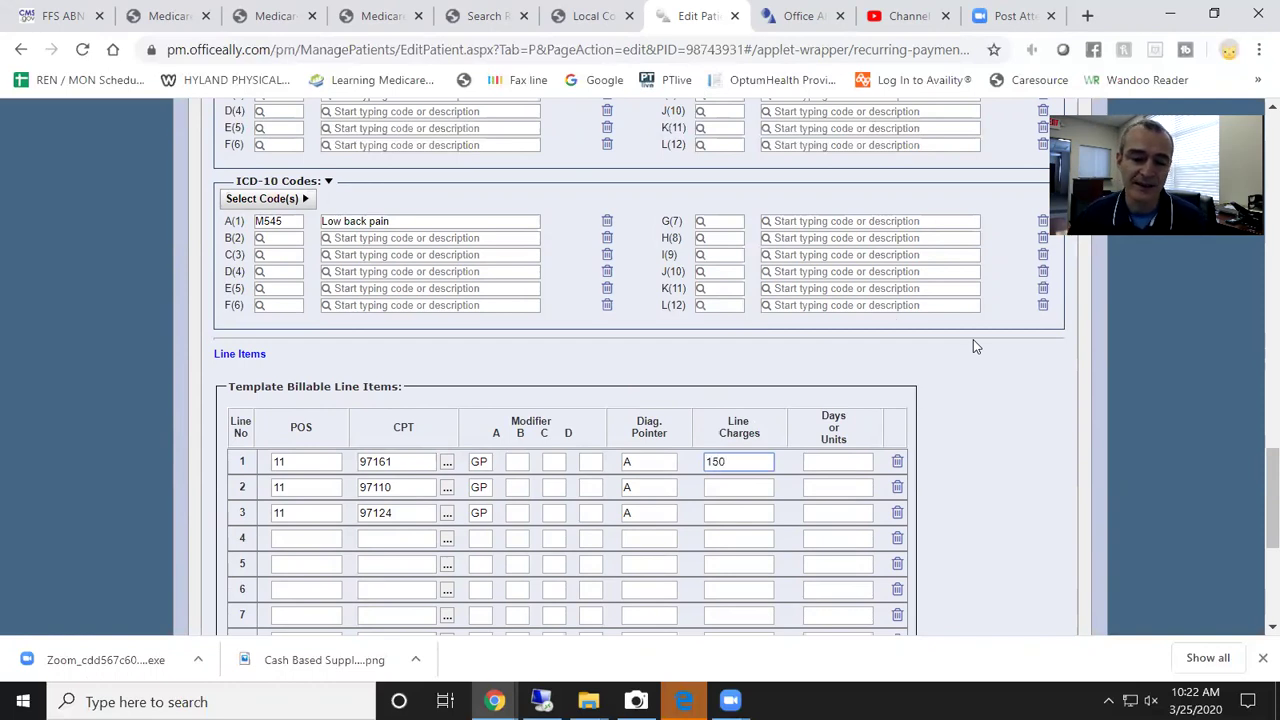
left_click(752, 487)
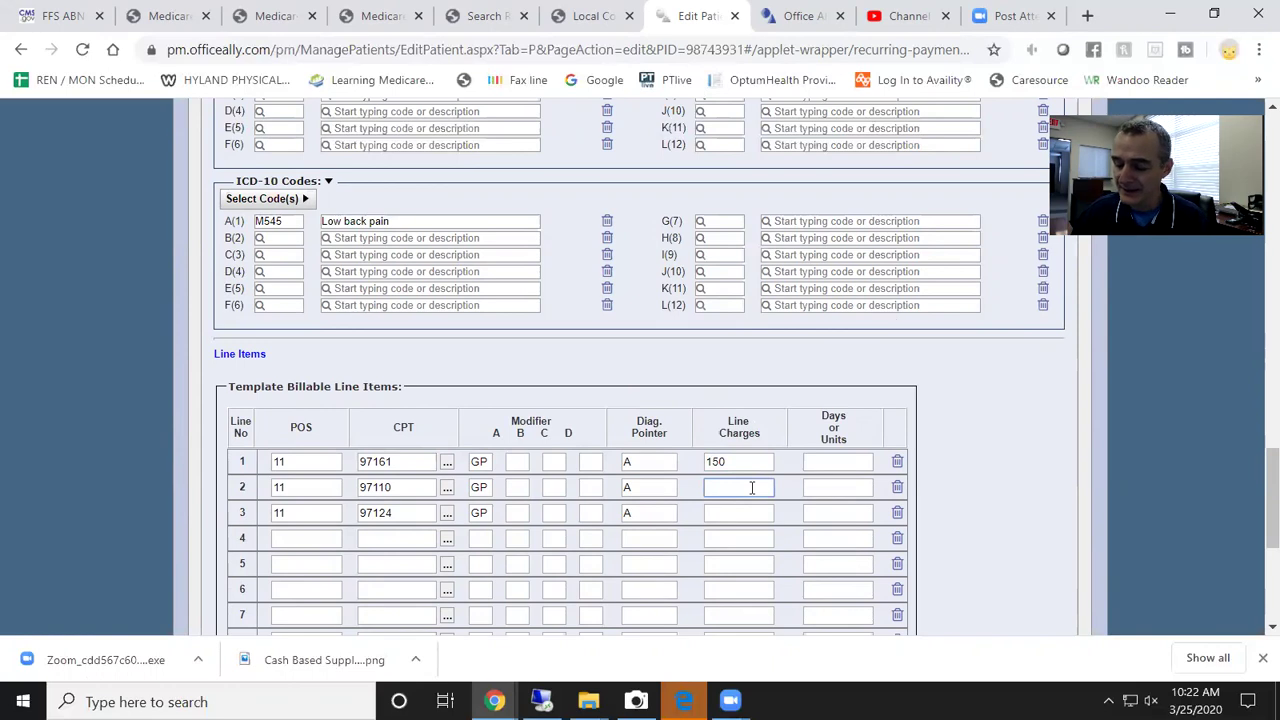
type("50")
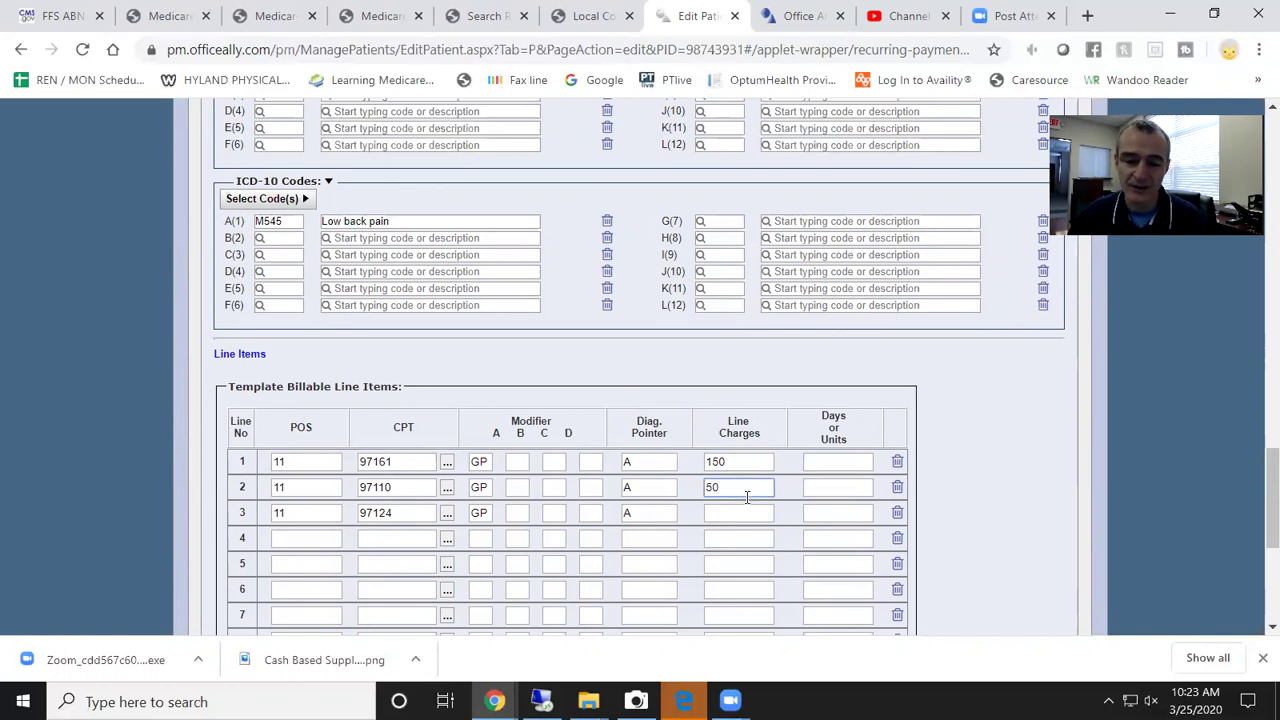
left_click(741, 515)
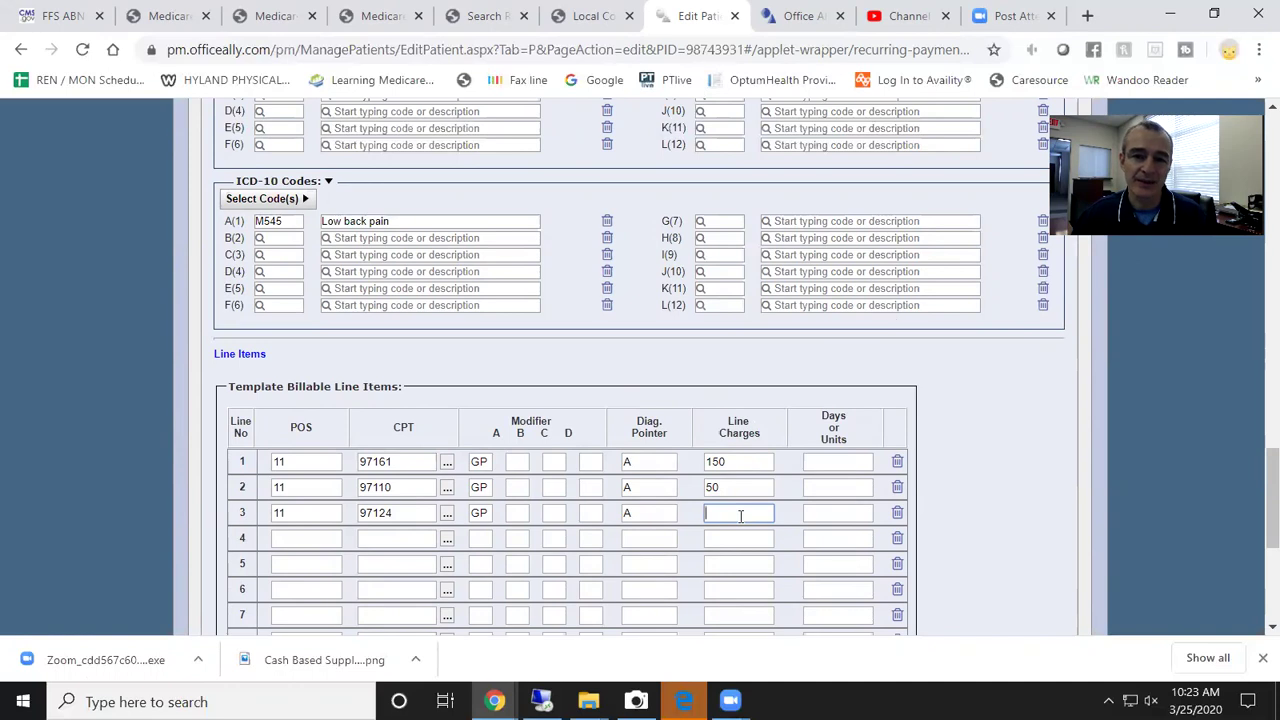
type("50")
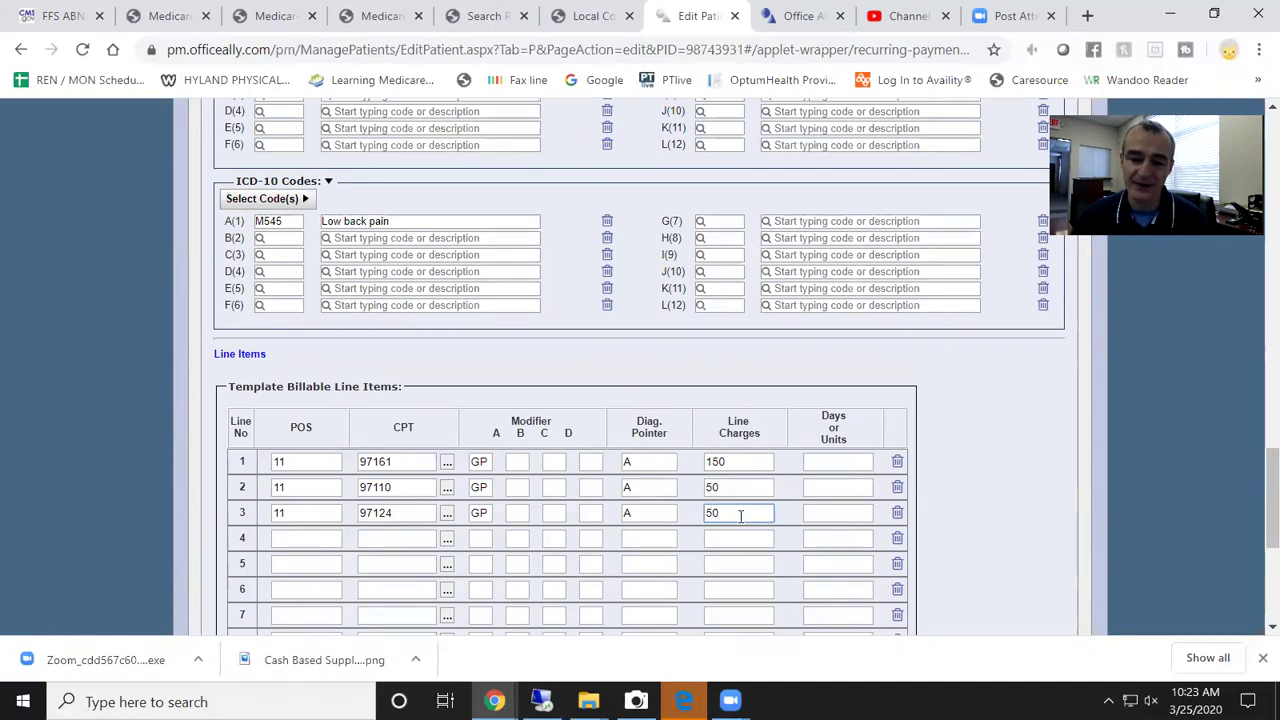
left_click(740, 487)
double_click(716, 487)
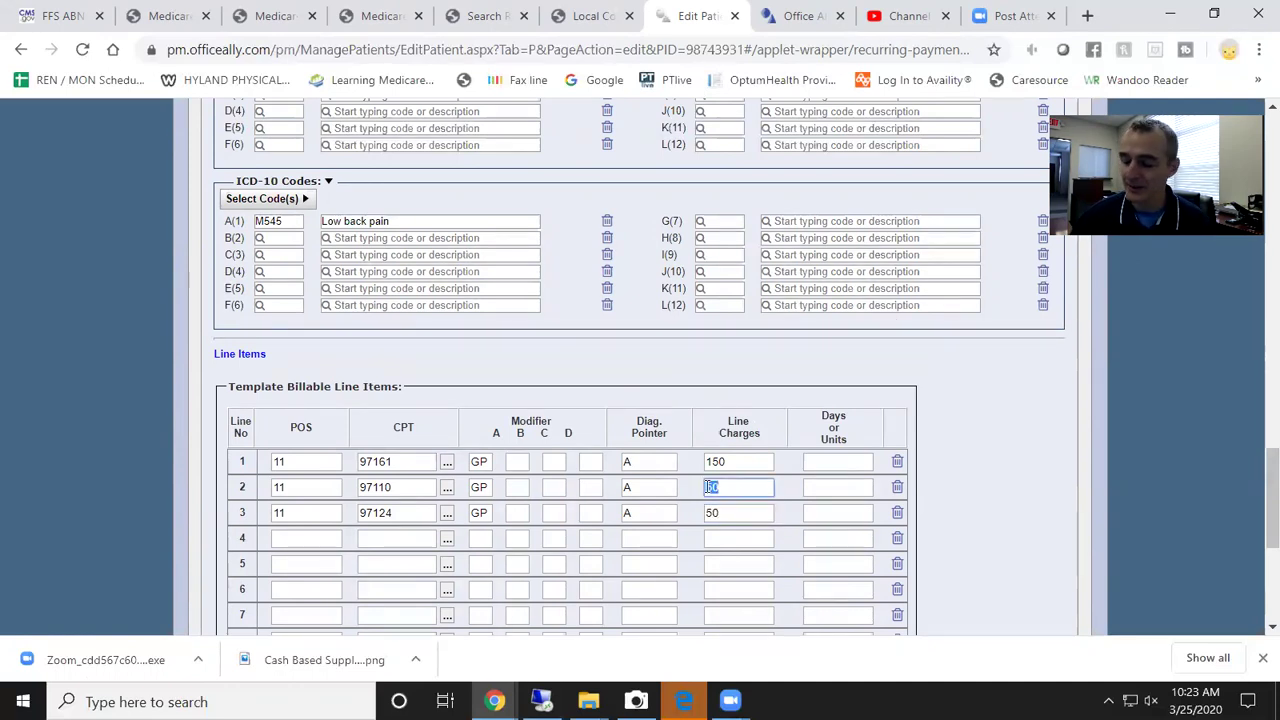
type("100")
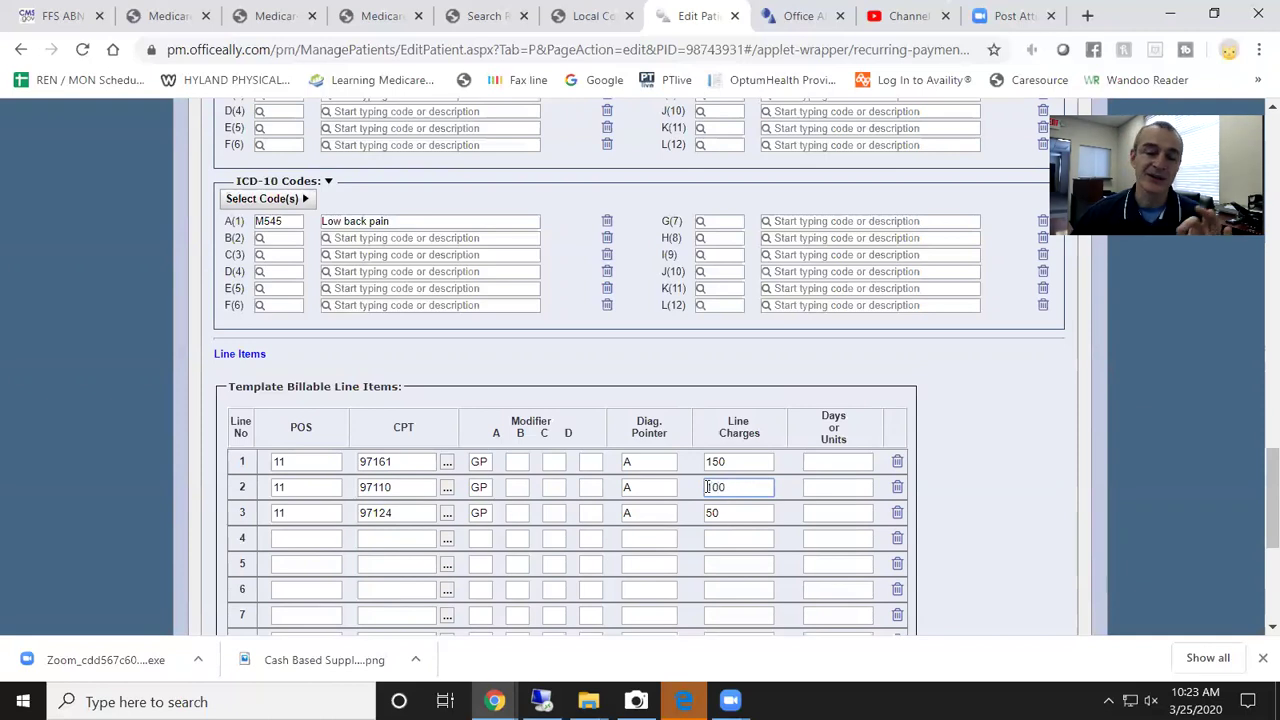
Step: Set the days or units to 1 for line 1, 2 for line 2 and 1 for line 3
left_click(833, 462)
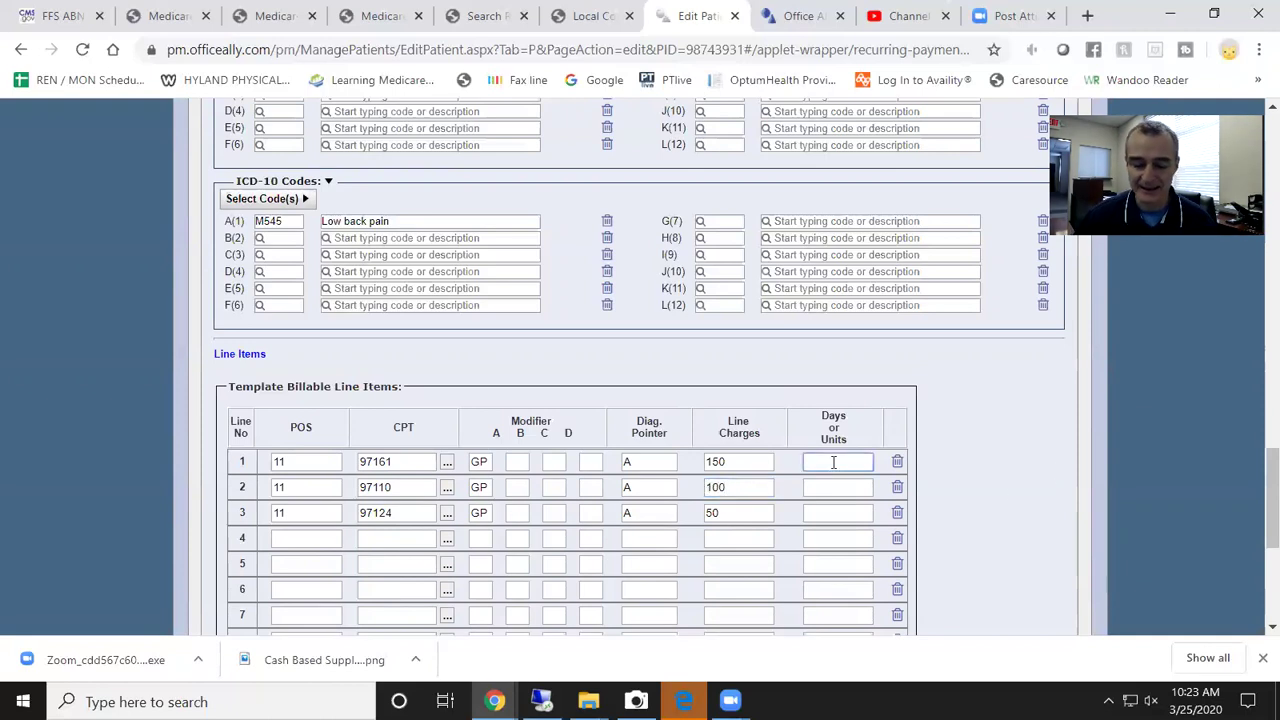
type("1")
left_click(834, 488)
type("2")
left_click(840, 515)
type("1")
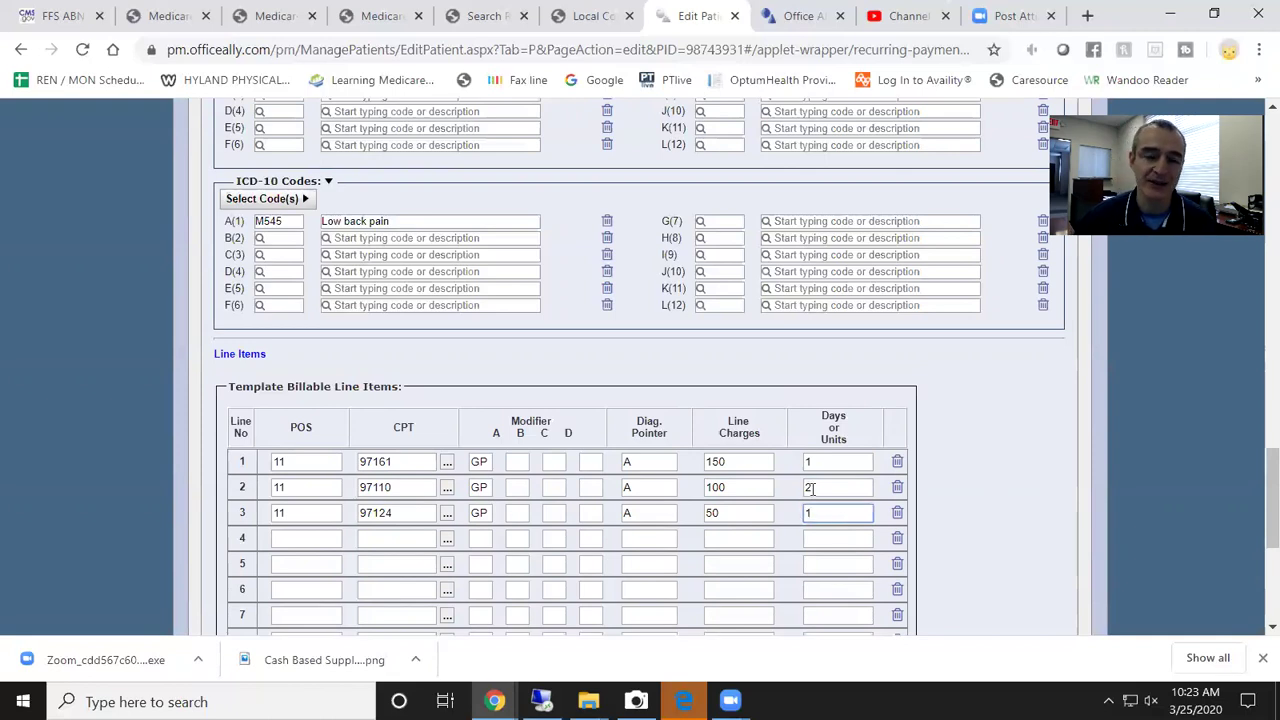
left_click_drag(728, 488, 698, 490)
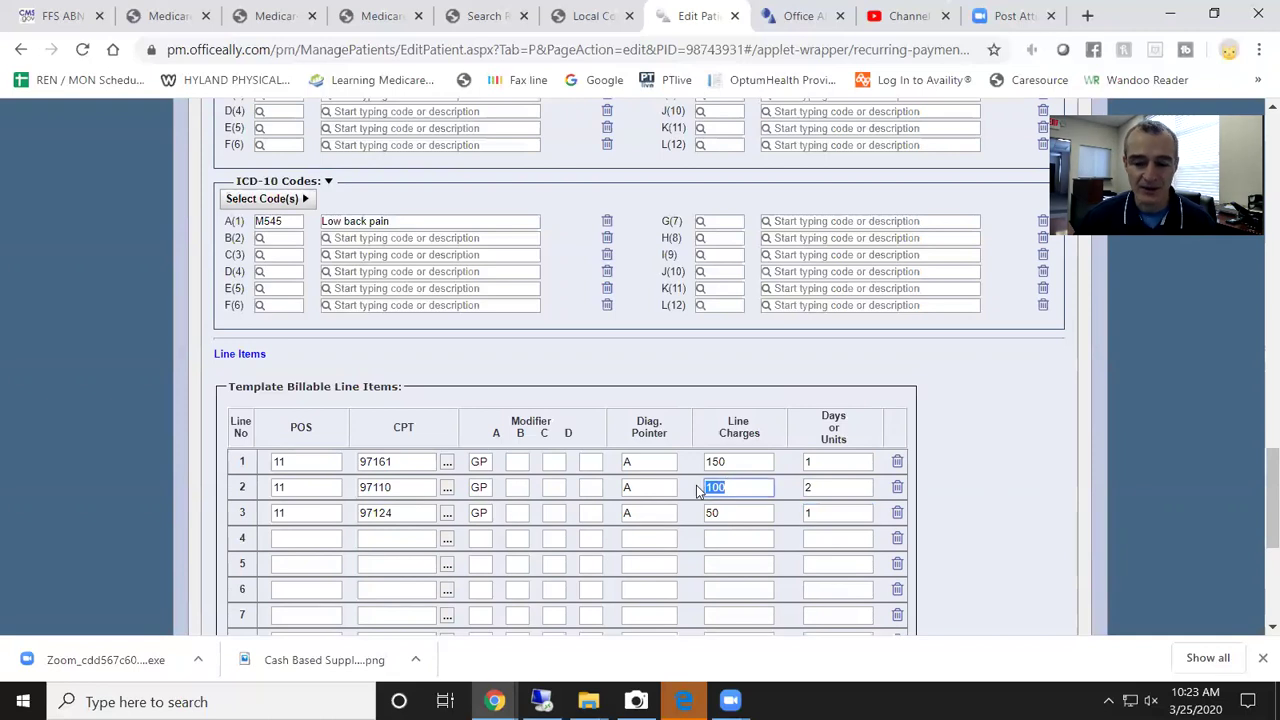
double_click(814, 512)
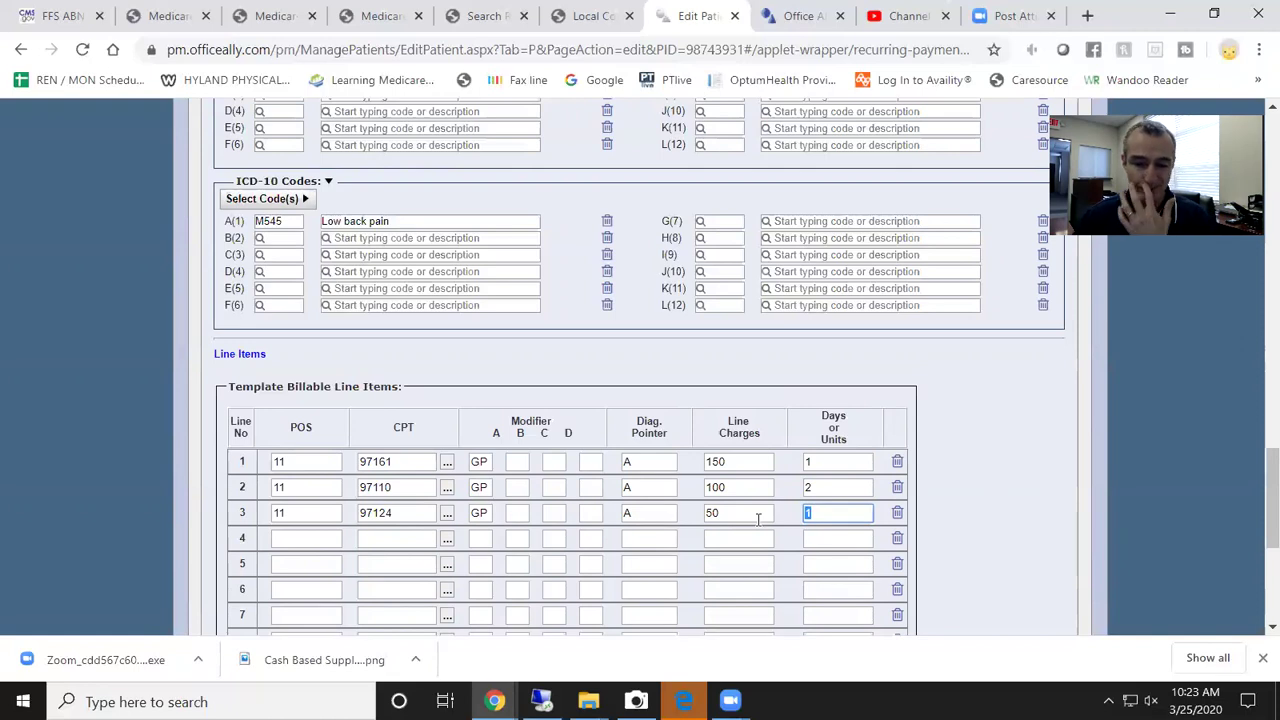
Step: Look over the completed template and apply its changes to the patient record
scroll(757, 519, "down", 3)
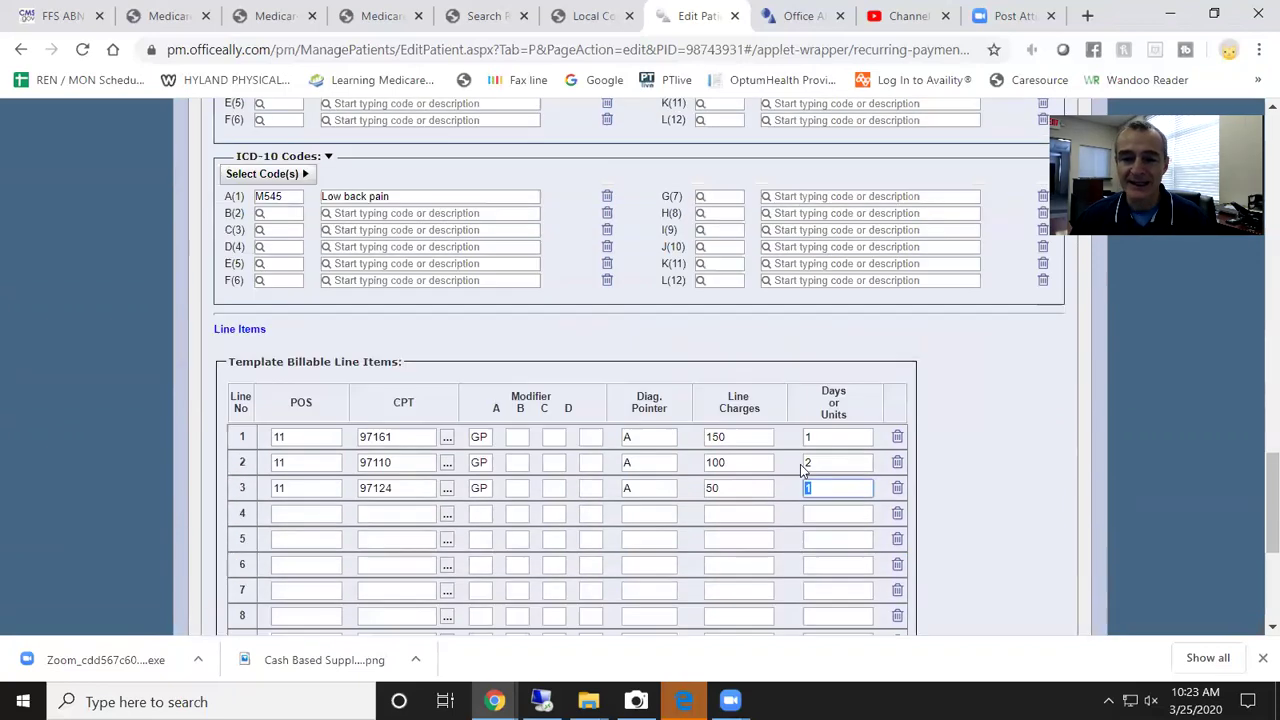
scroll(801, 470, "up", 6)
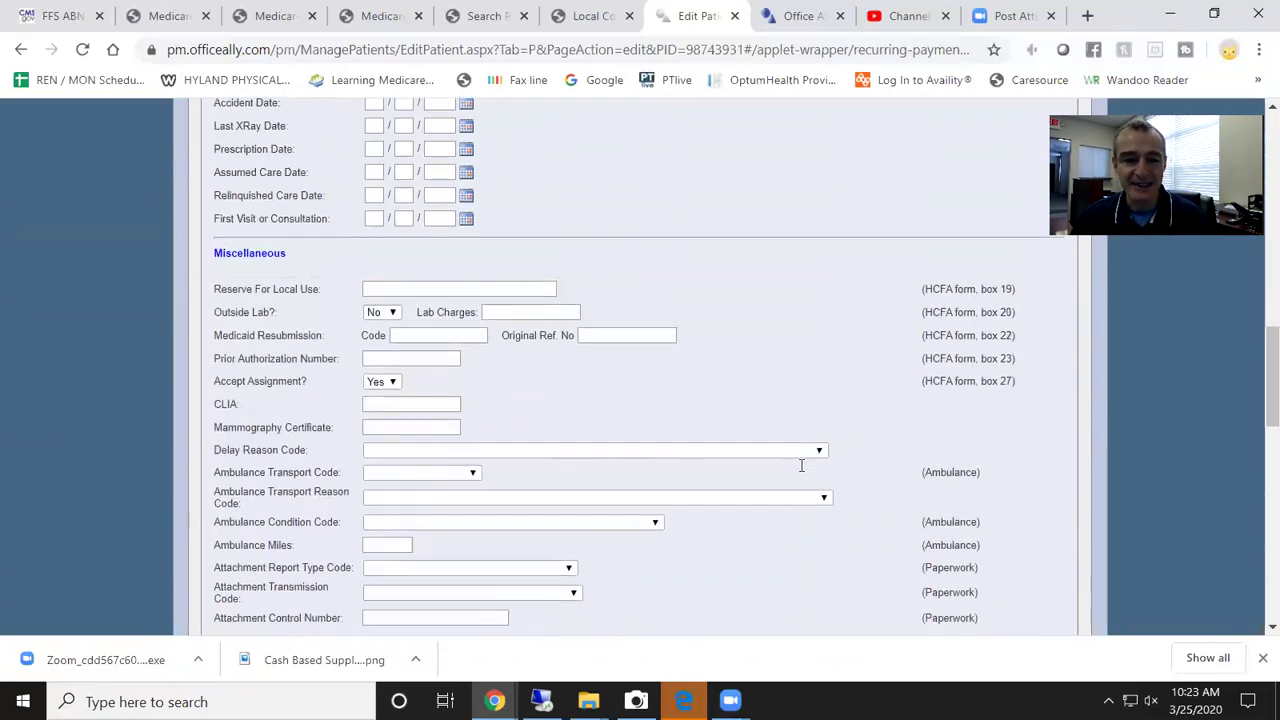
scroll(800, 465, "up", 10)
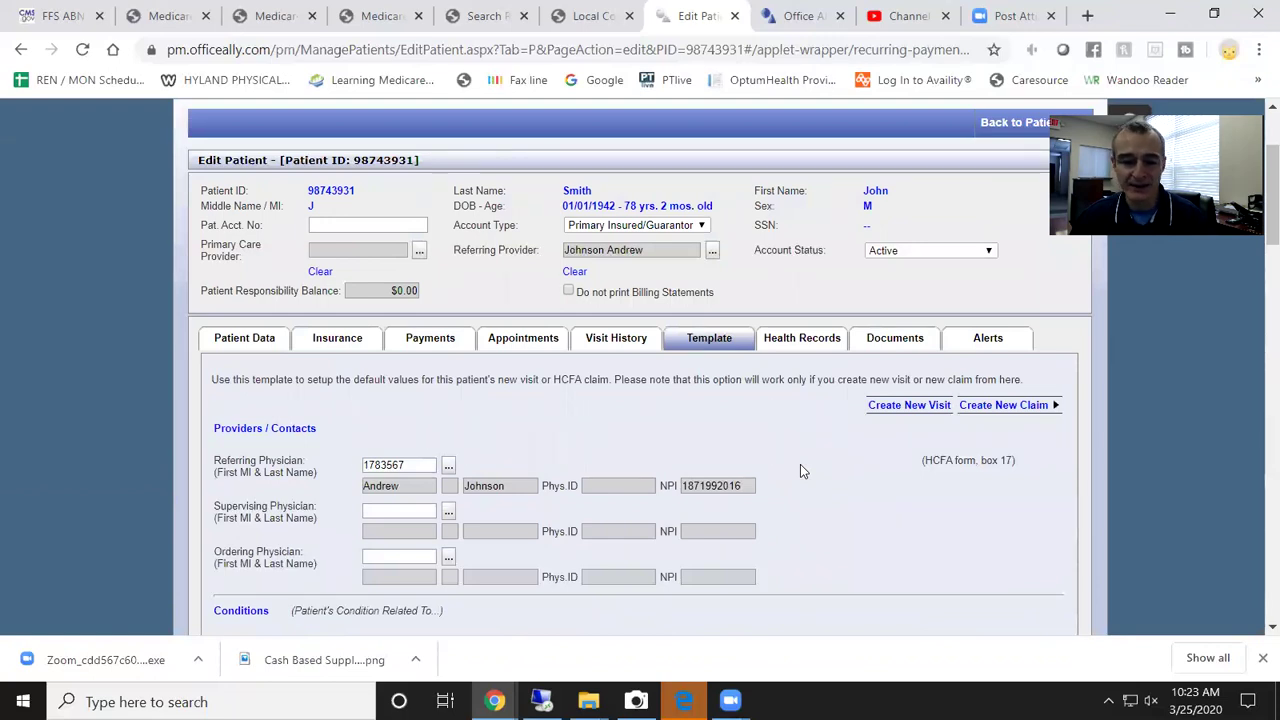
scroll(800, 464, "down", 15)
scroll(927, 468, "down", 5)
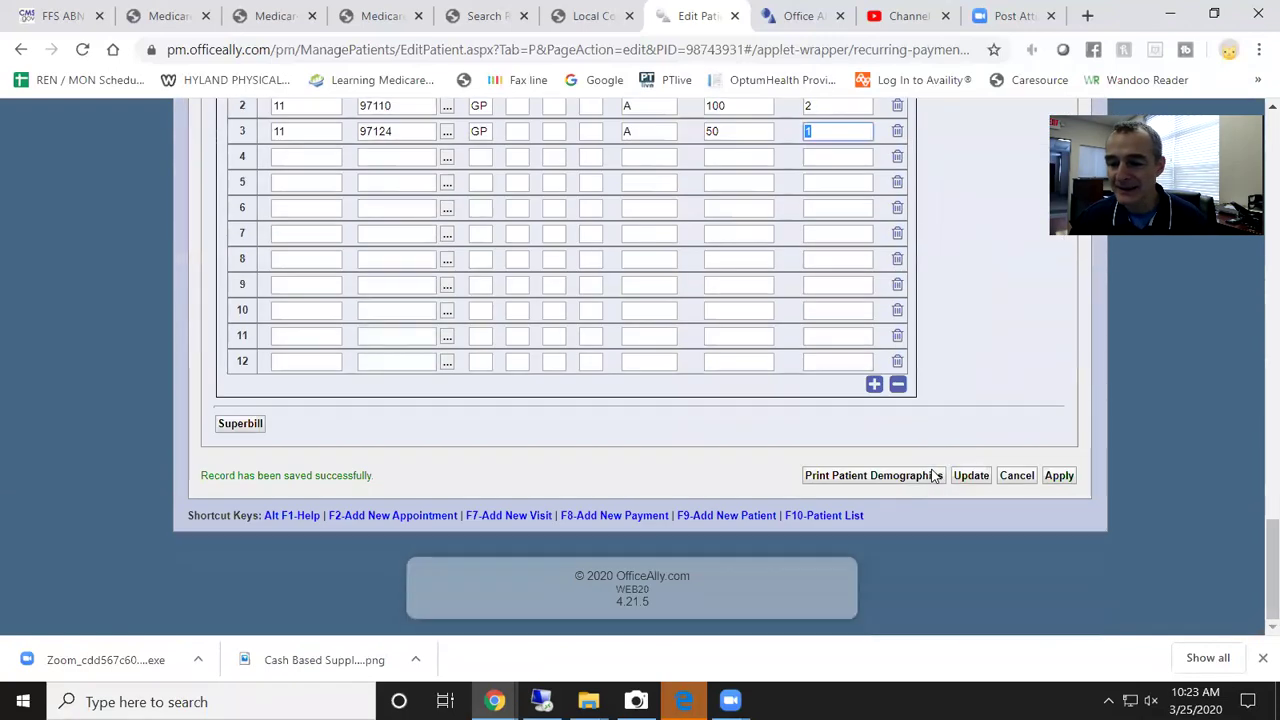
left_click(1060, 476)
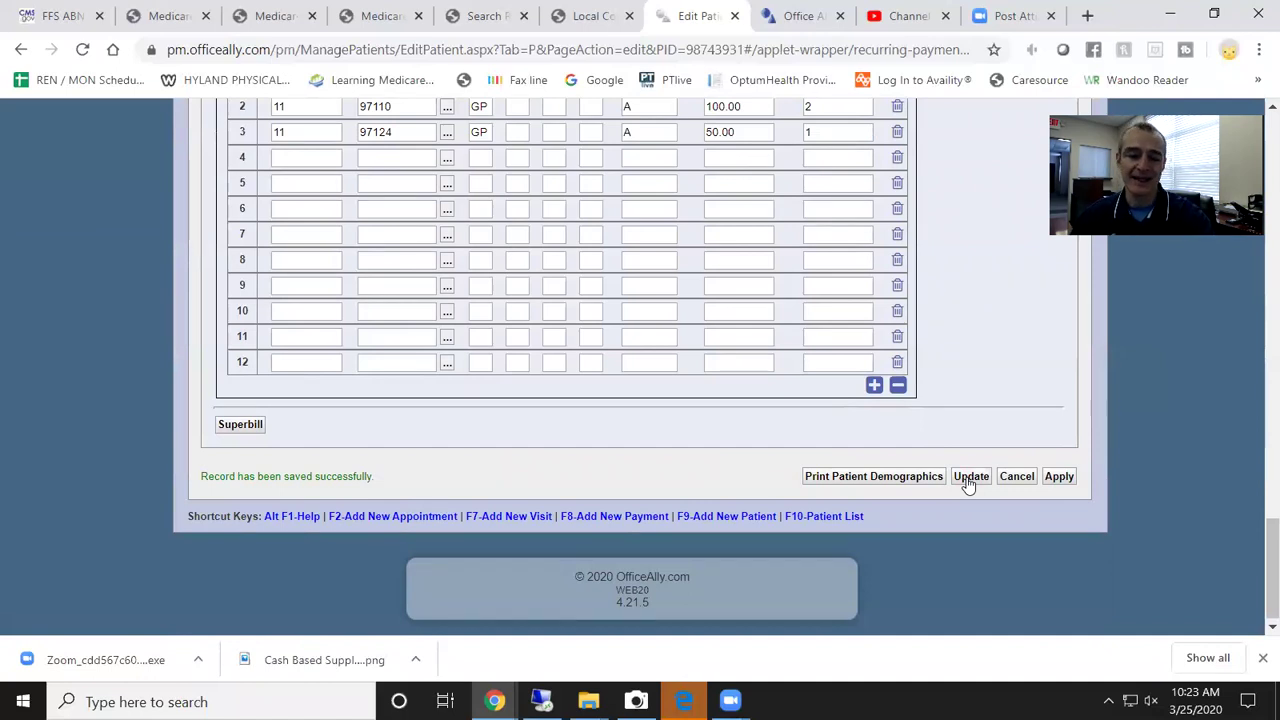
Step: Create a new visit for the patient from the saved template
scroll(950, 478, "up", 15)
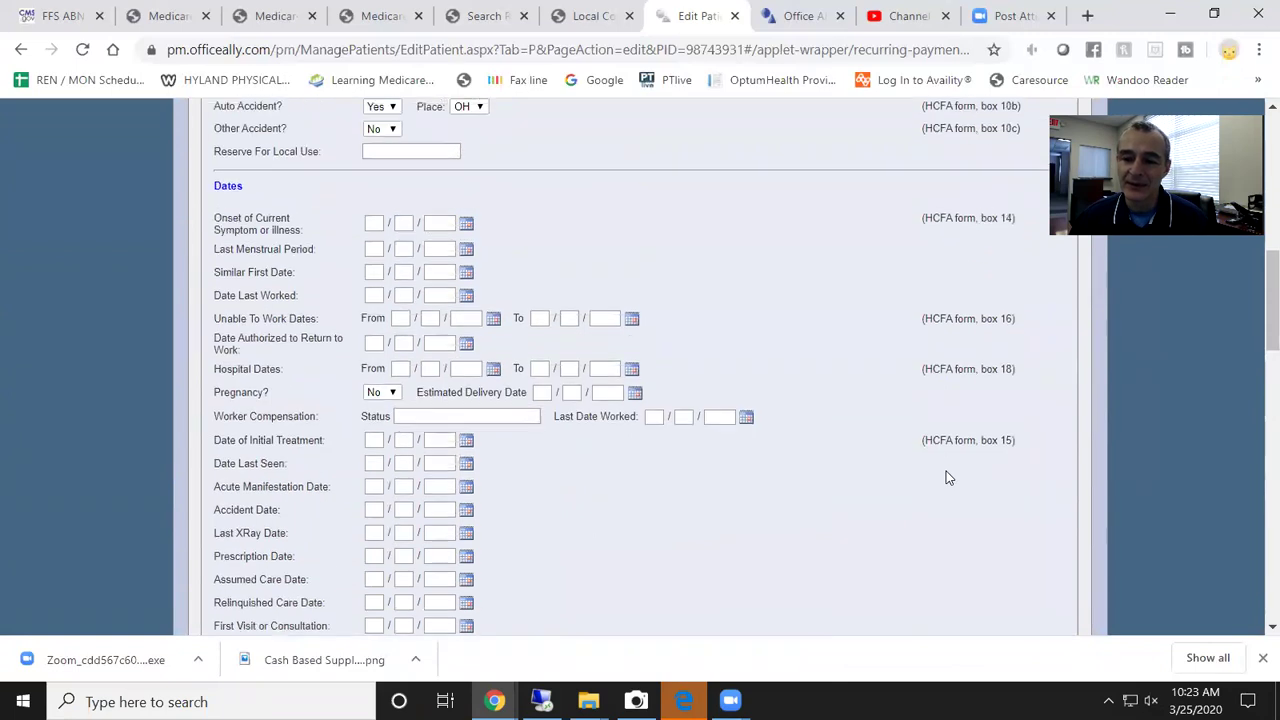
scroll(950, 478, "up", 10)
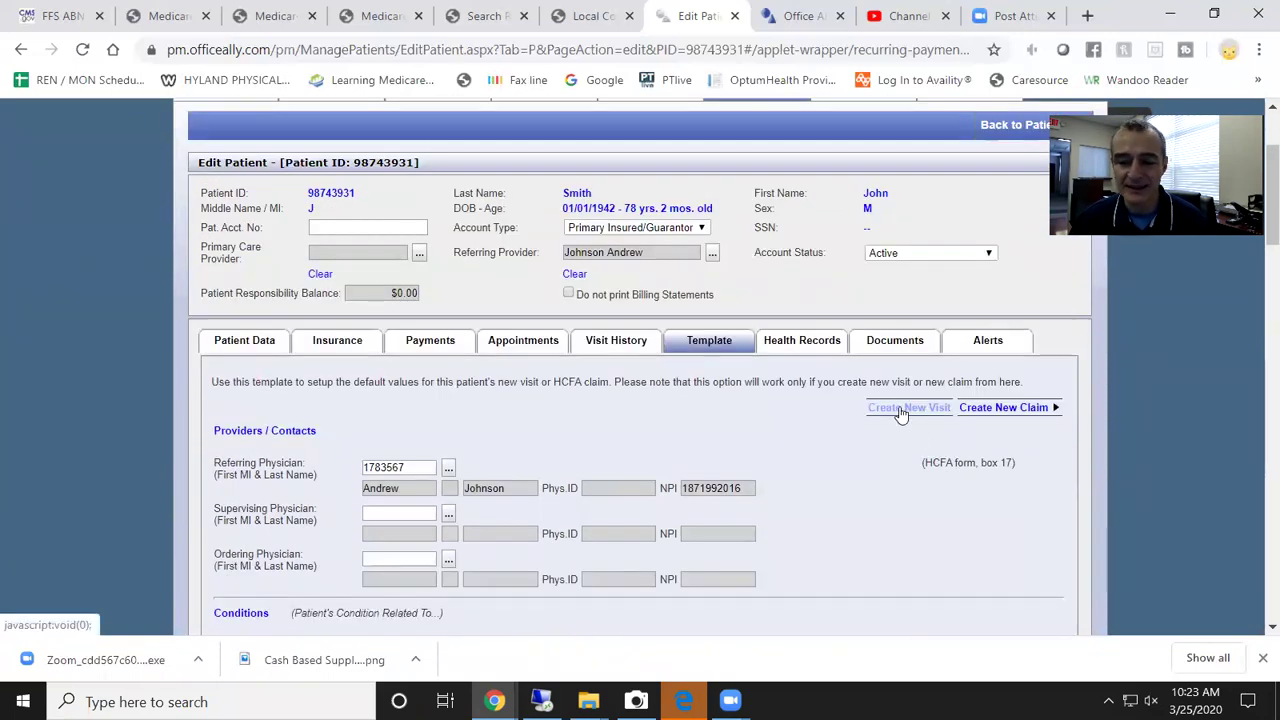
left_click(901, 410)
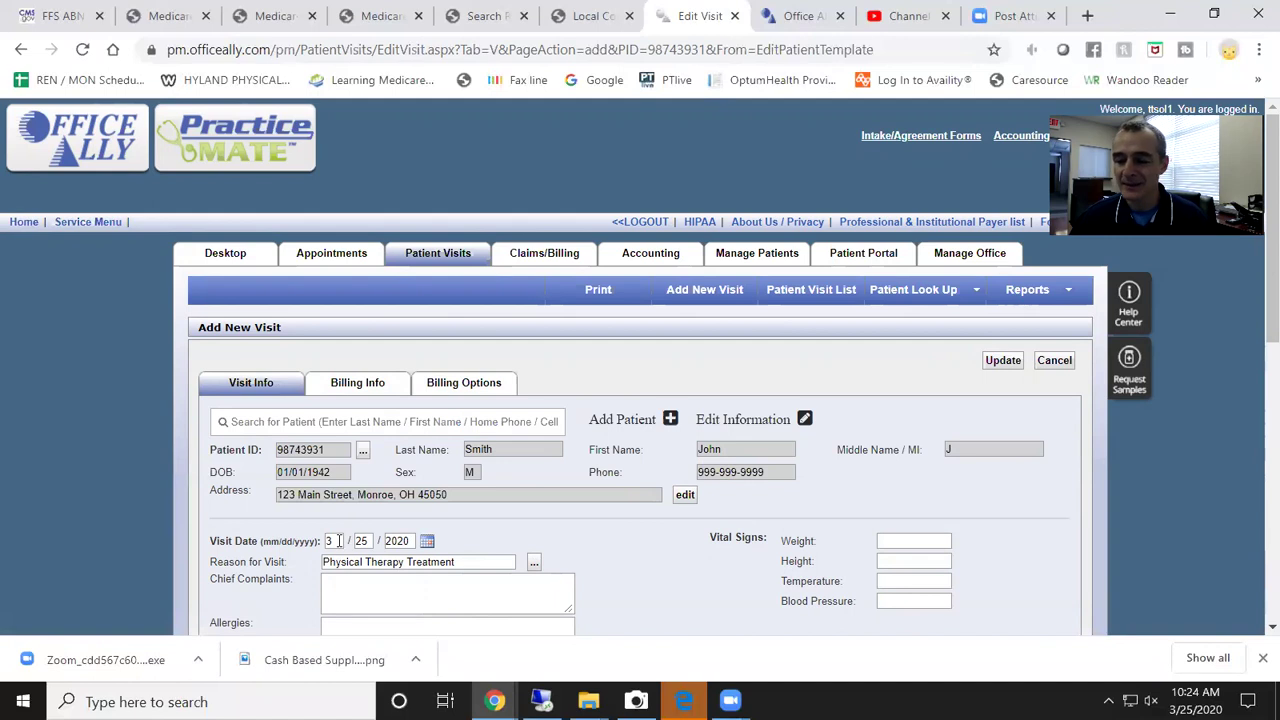
Step: Change the reason for the visit to Physical Therapy Evaluation
key("Tab")
double_click(427, 563)
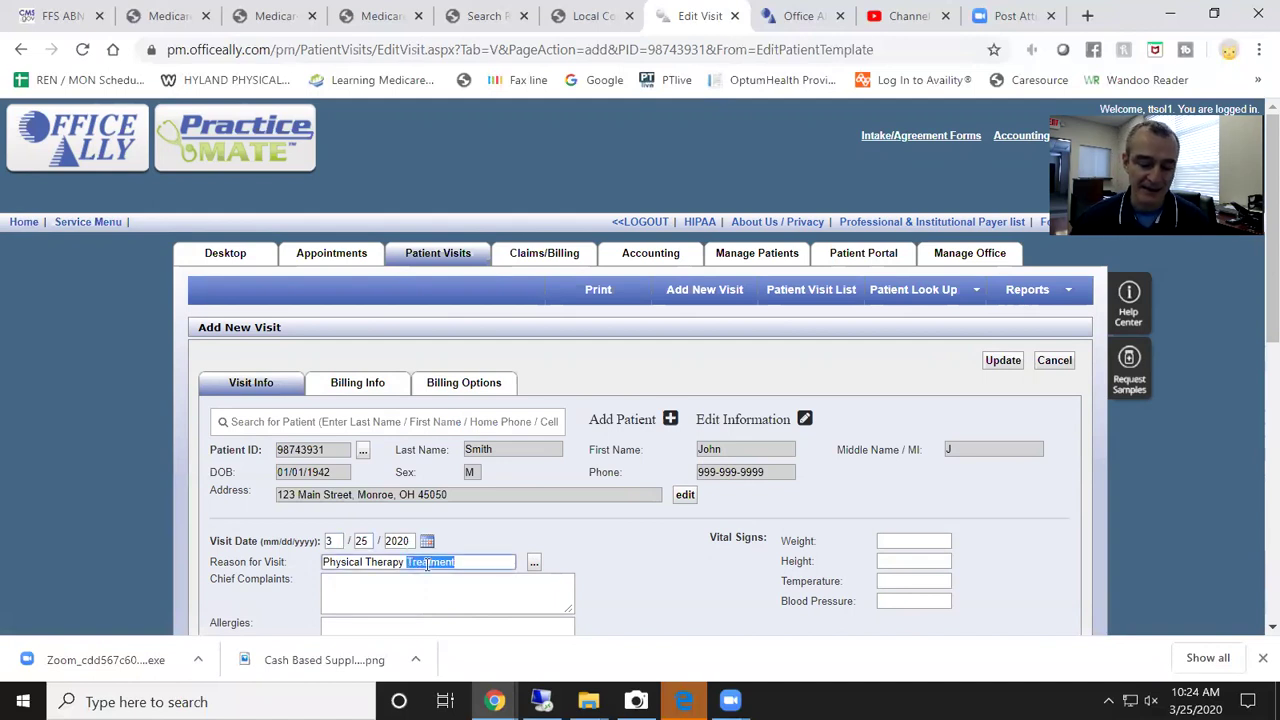
type("Evaluatio")
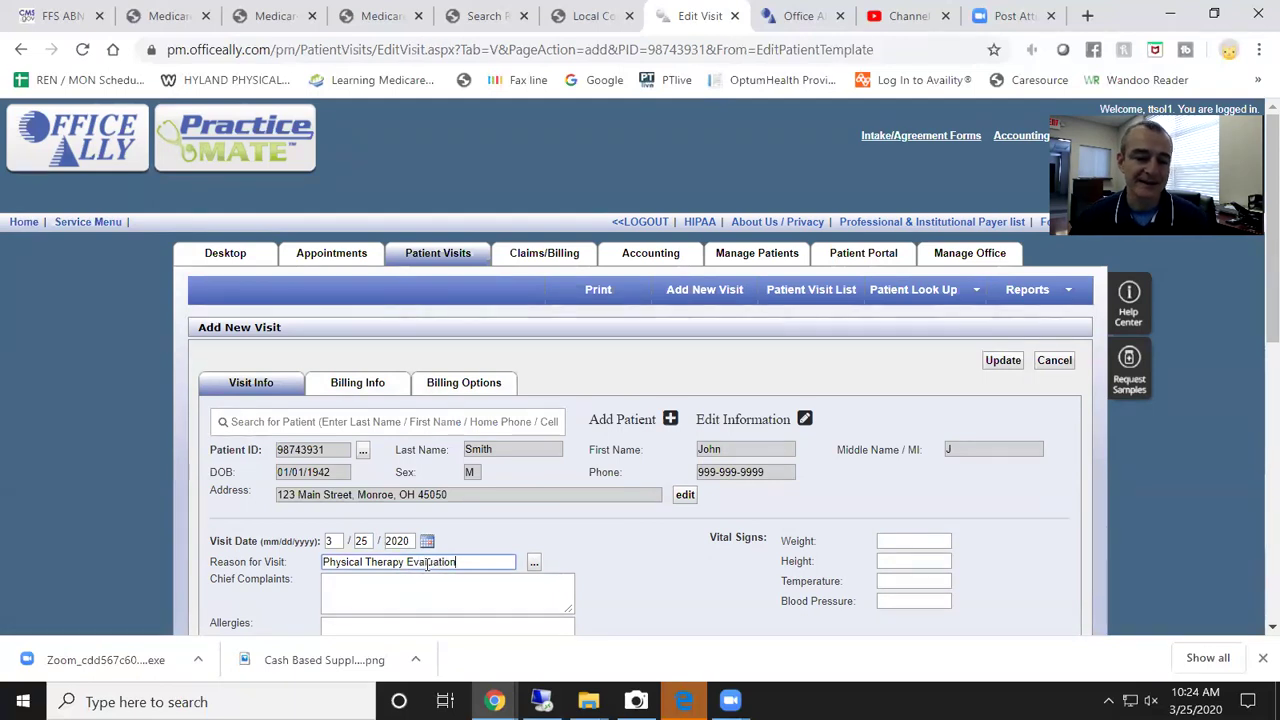
left_click_drag(467, 564, 337, 563)
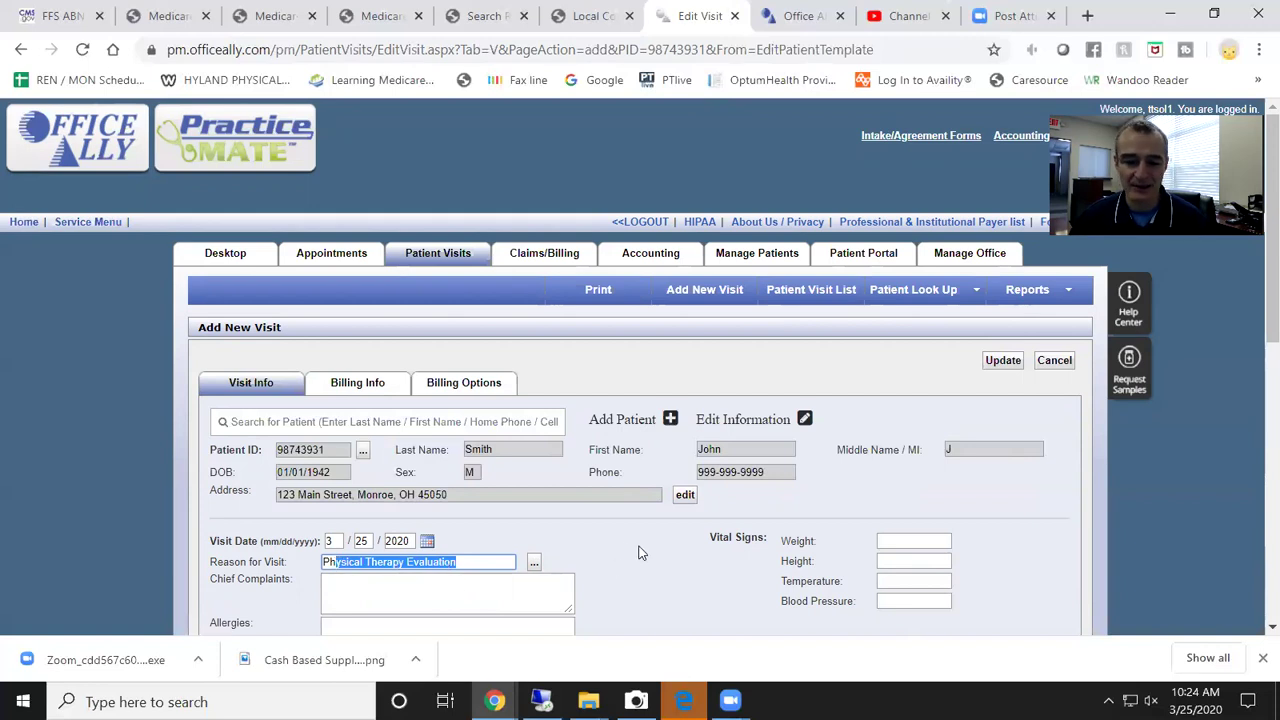
Step: Review the new visit's provider and insurance details, diagnosis code, billable line items and total charge
scroll(657, 544, "down", 5)
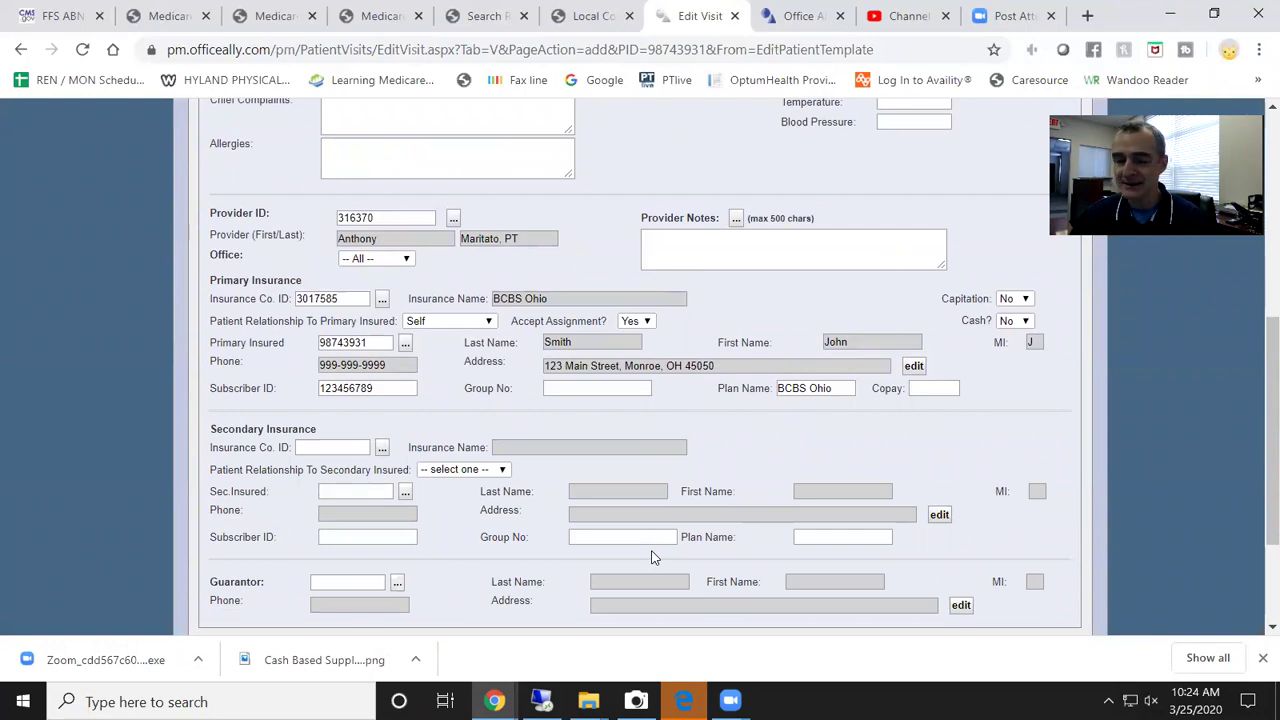
scroll(651, 545, "down", 2)
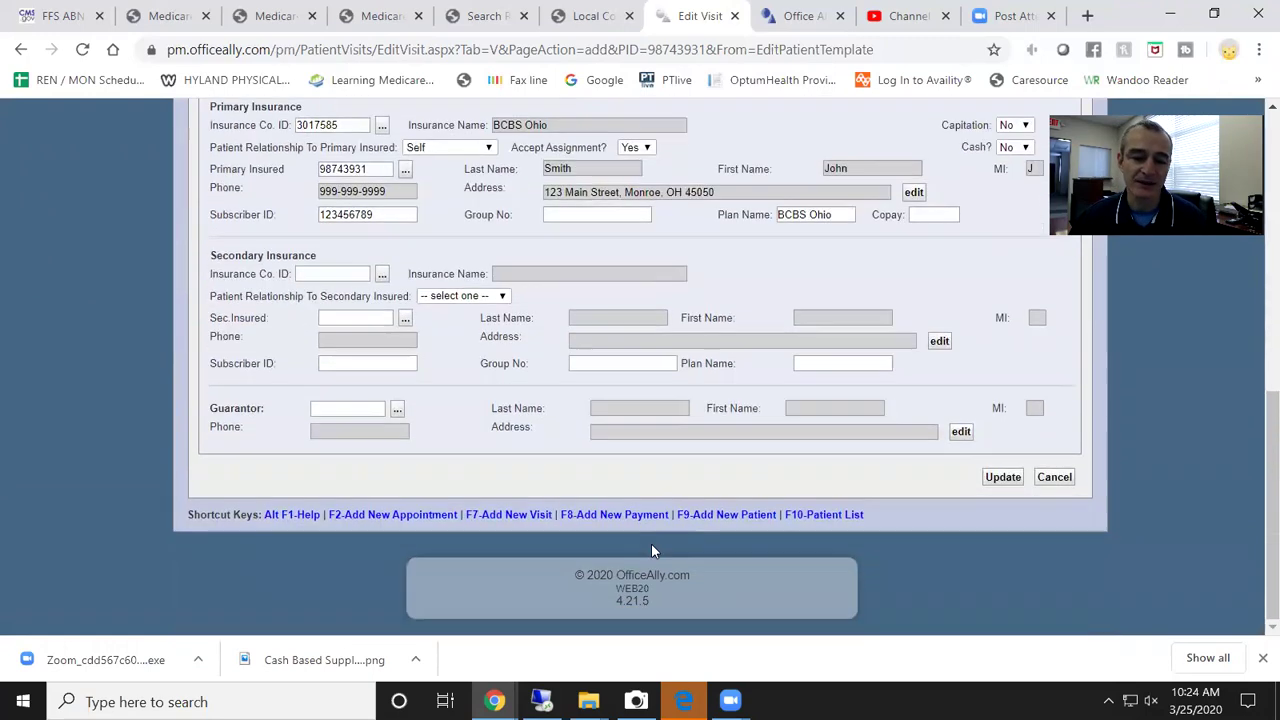
scroll(651, 545, "up", 7)
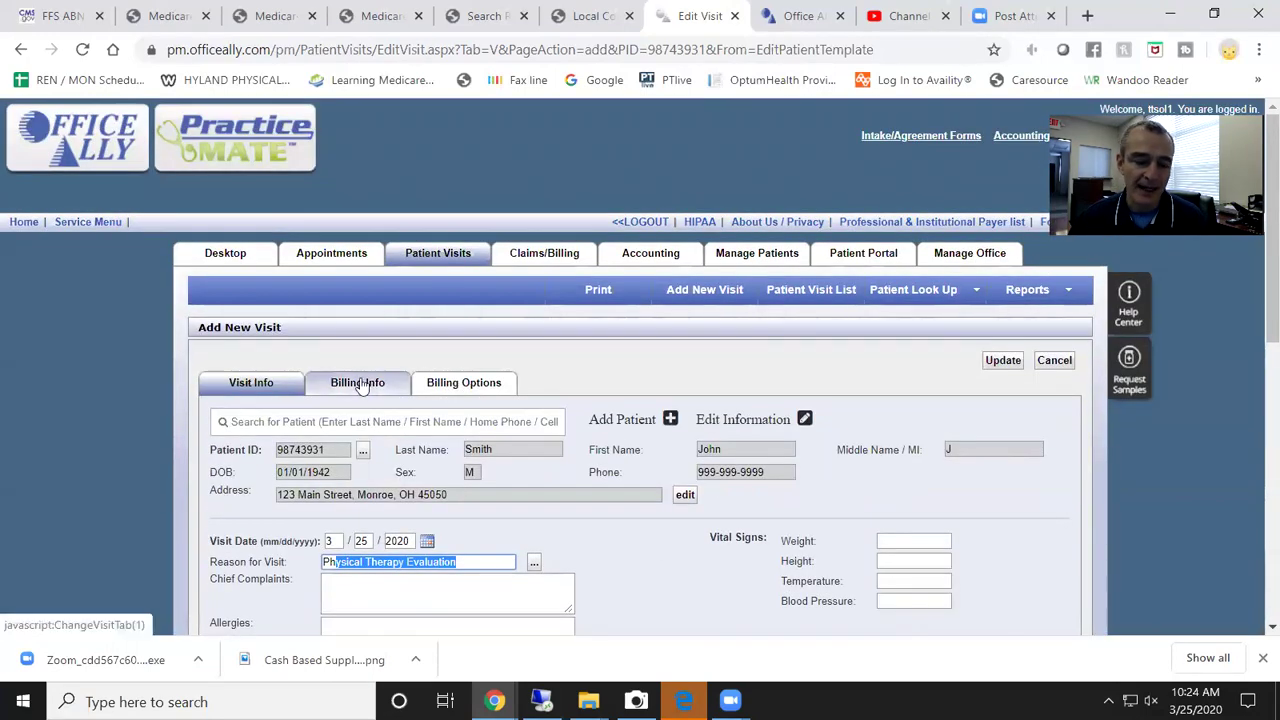
left_click(362, 387)
scroll(549, 442, "down", 2)
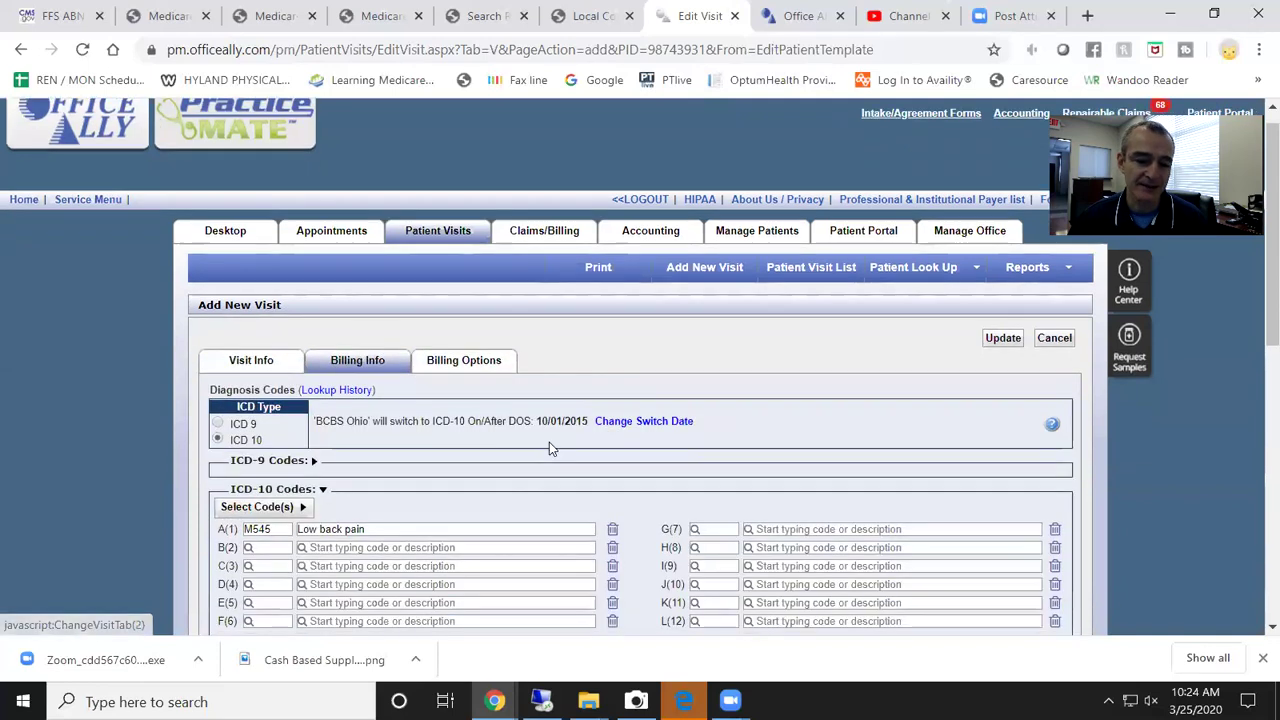
scroll(455, 392, "down", 2)
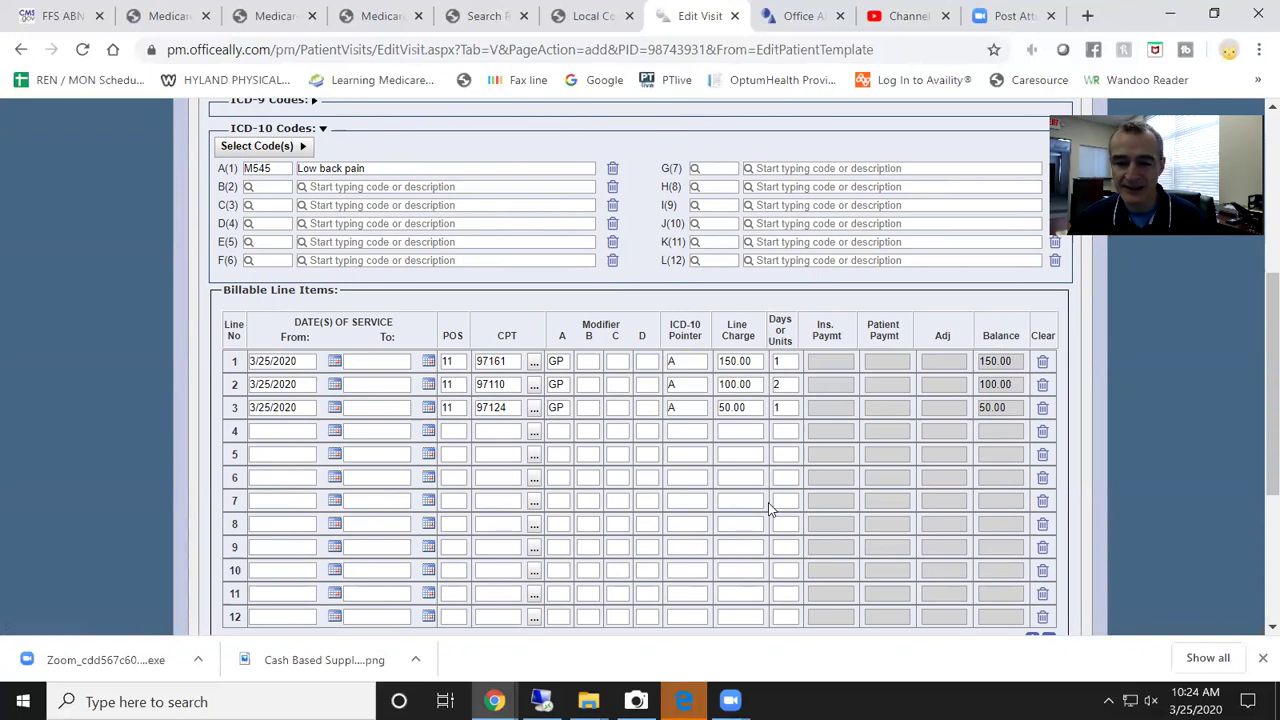
scroll(770, 509, "down", 3)
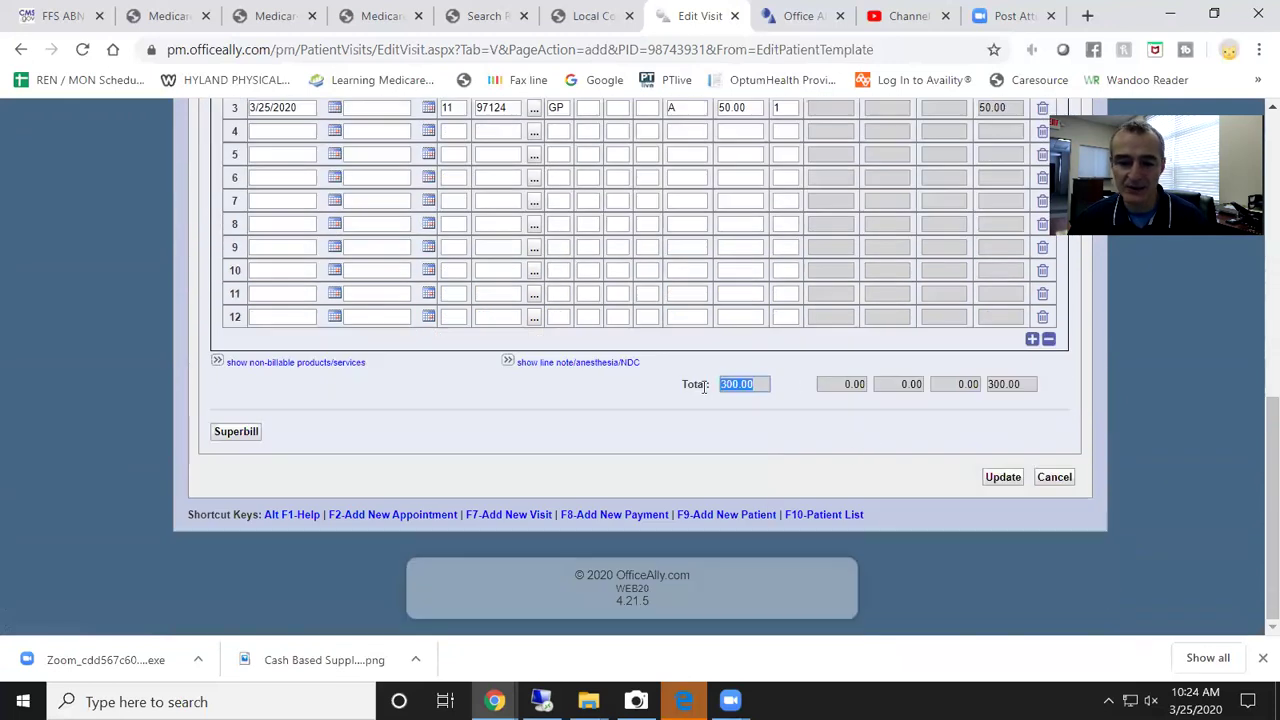
scroll(1027, 488, "up", 7)
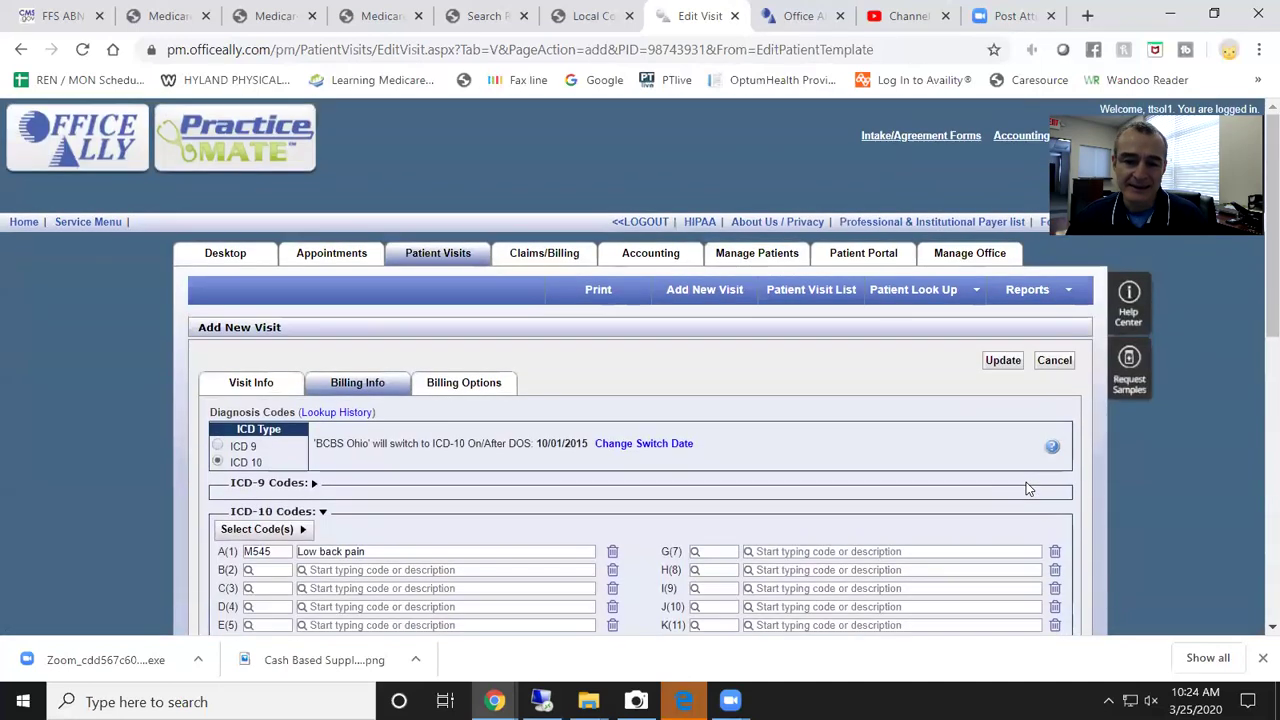
Step: Check the visit's billing options, from the referring physician to the miscellaneous fields, and save the visit
left_click(482, 390)
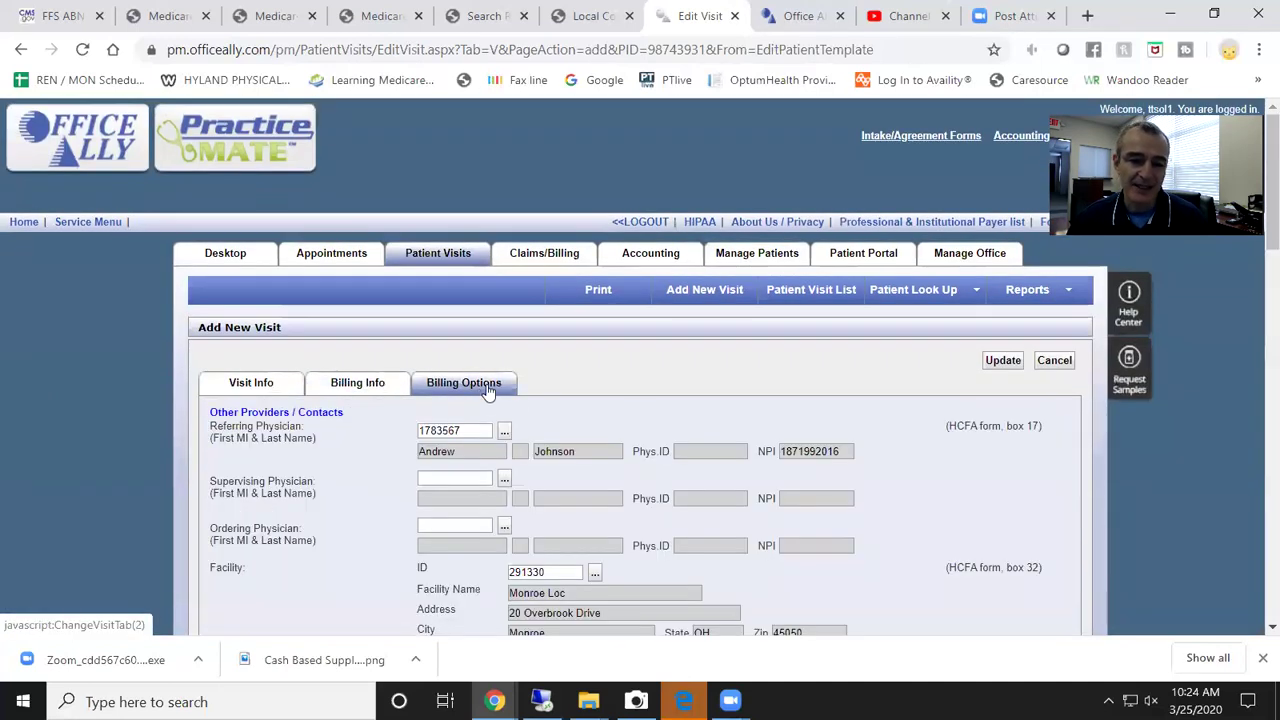
scroll(571, 405, "down", 1)
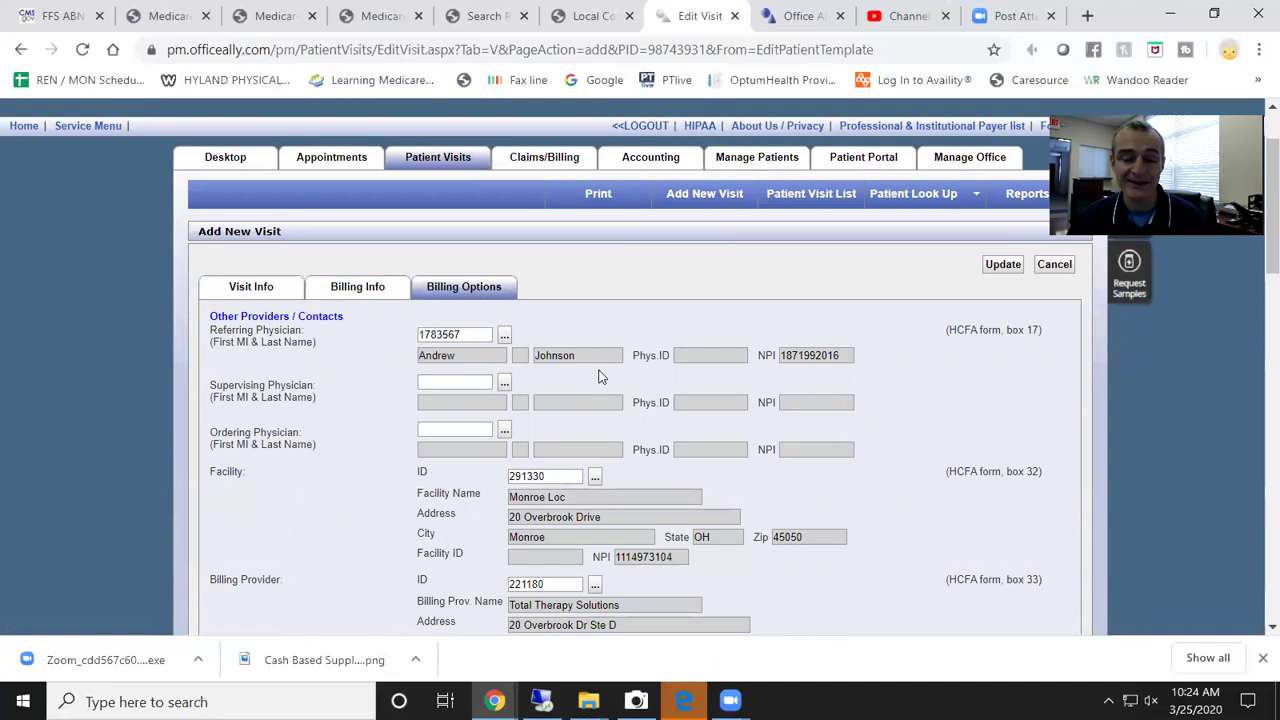
scroll(762, 336, "down", 2)
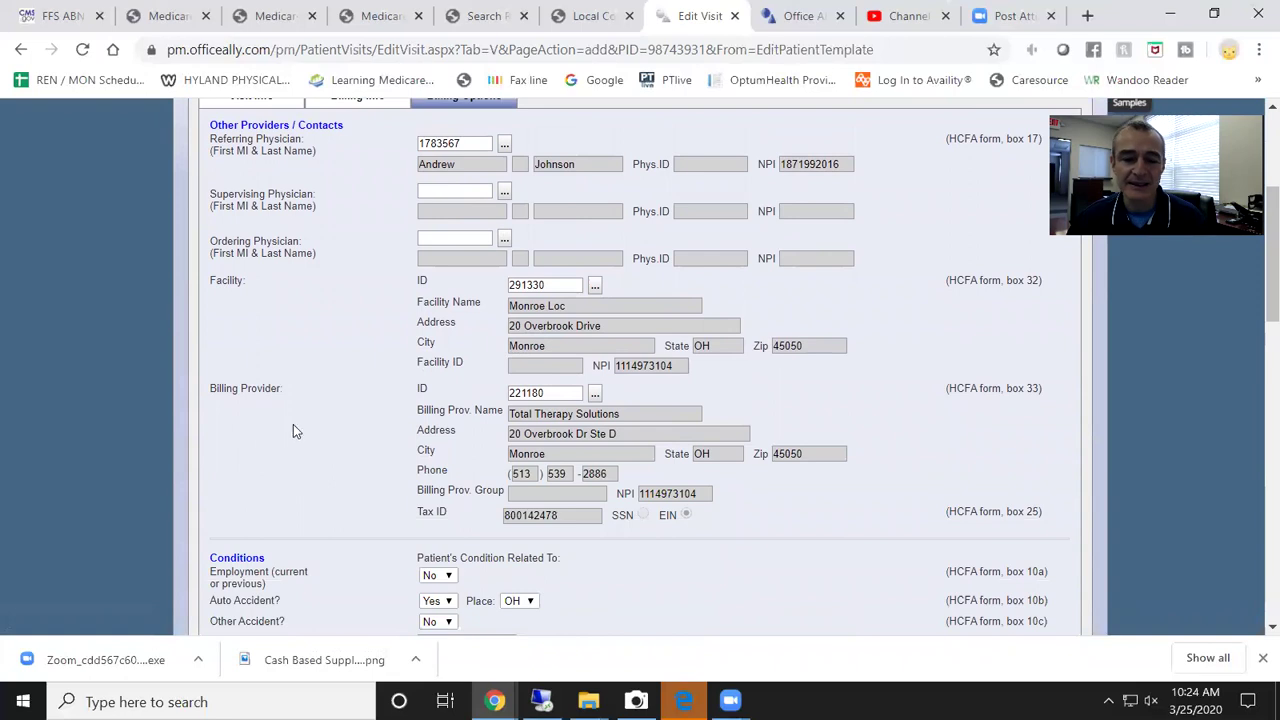
scroll(781, 442, "down", 10)
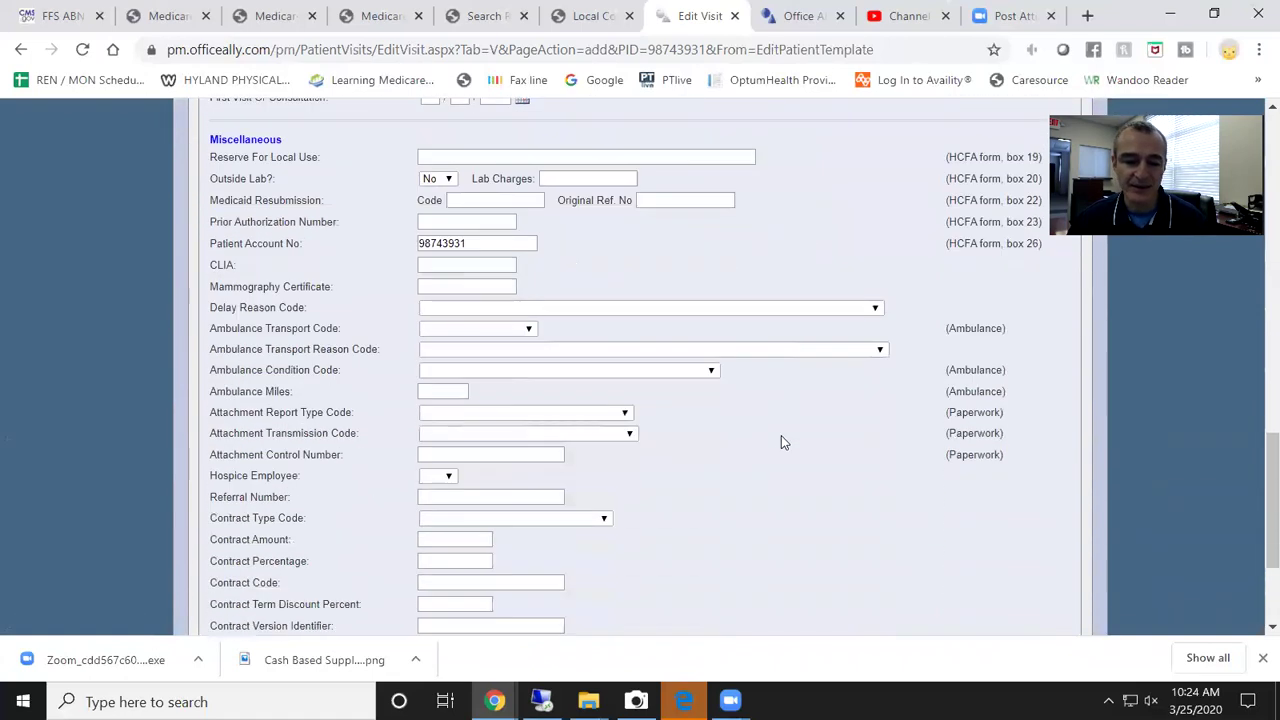
scroll(784, 442, "down", 2)
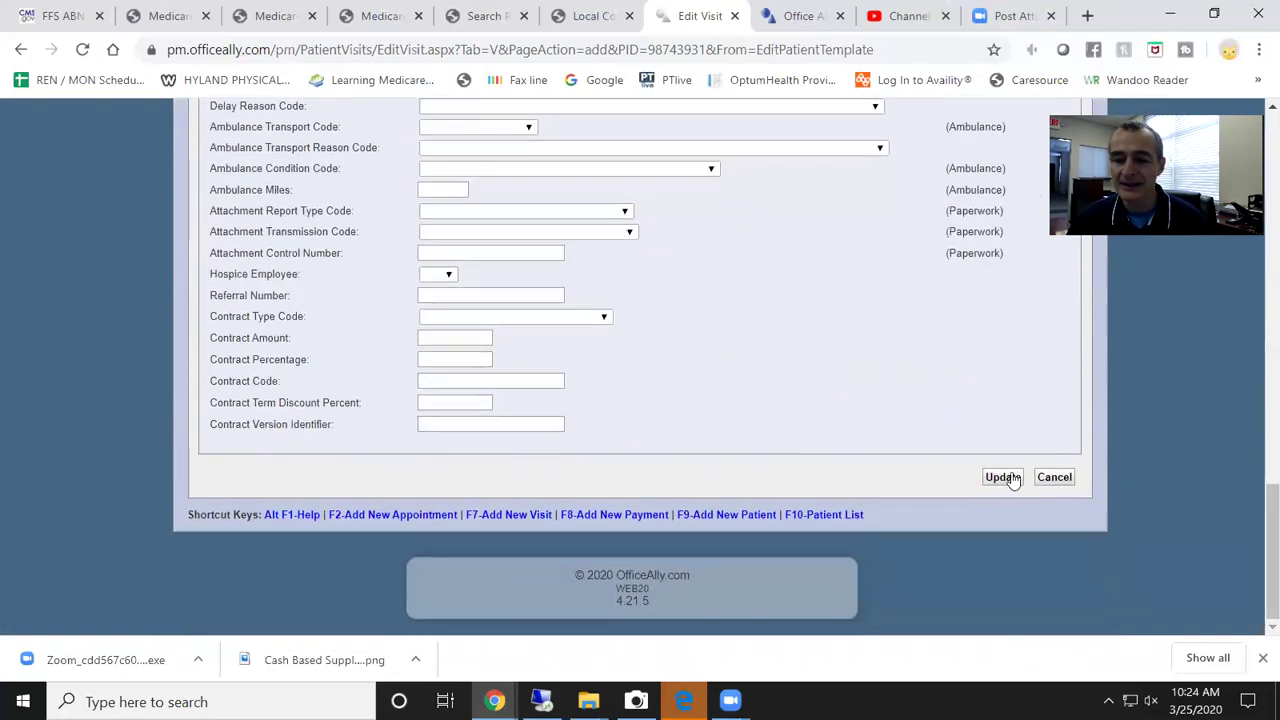
left_click(1004, 478)
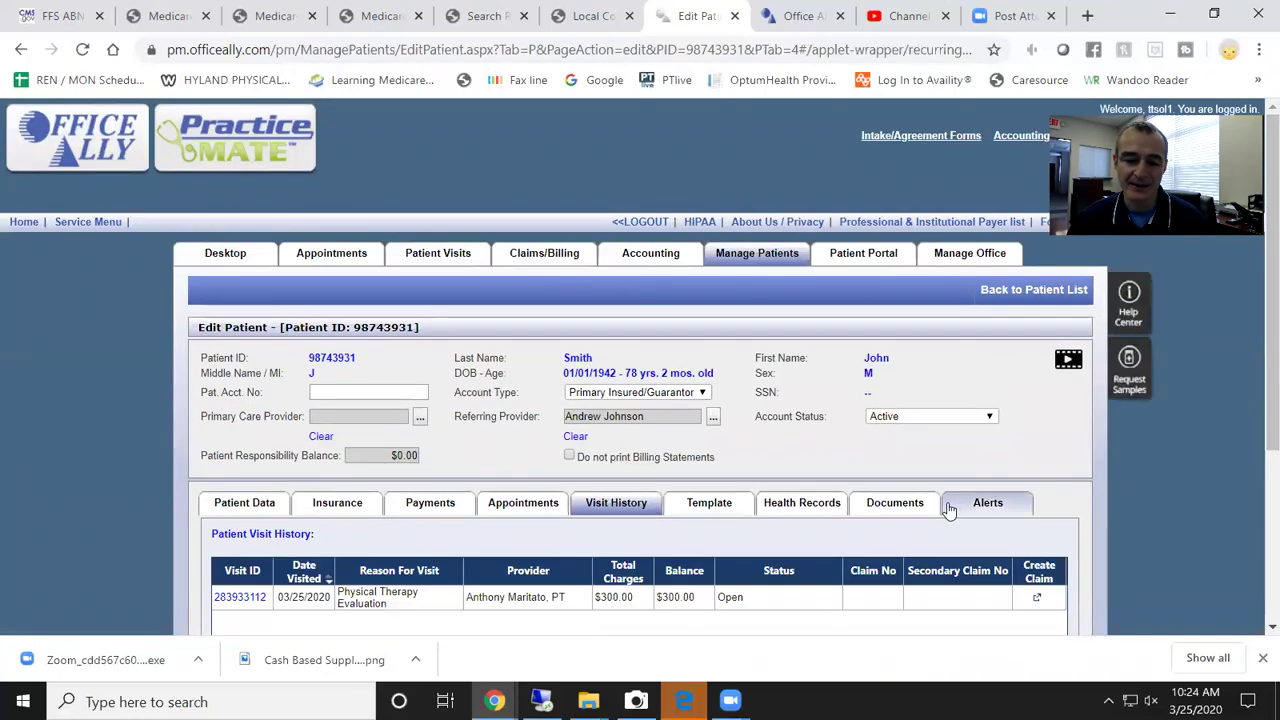
Step: Create a CMS 1500 02/12 (New) claim from the 03/25/2020 visit, check the prefilled form and save the claim
scroll(940, 510, "down", 2)
left_click_drag(337, 396, 432, 422)
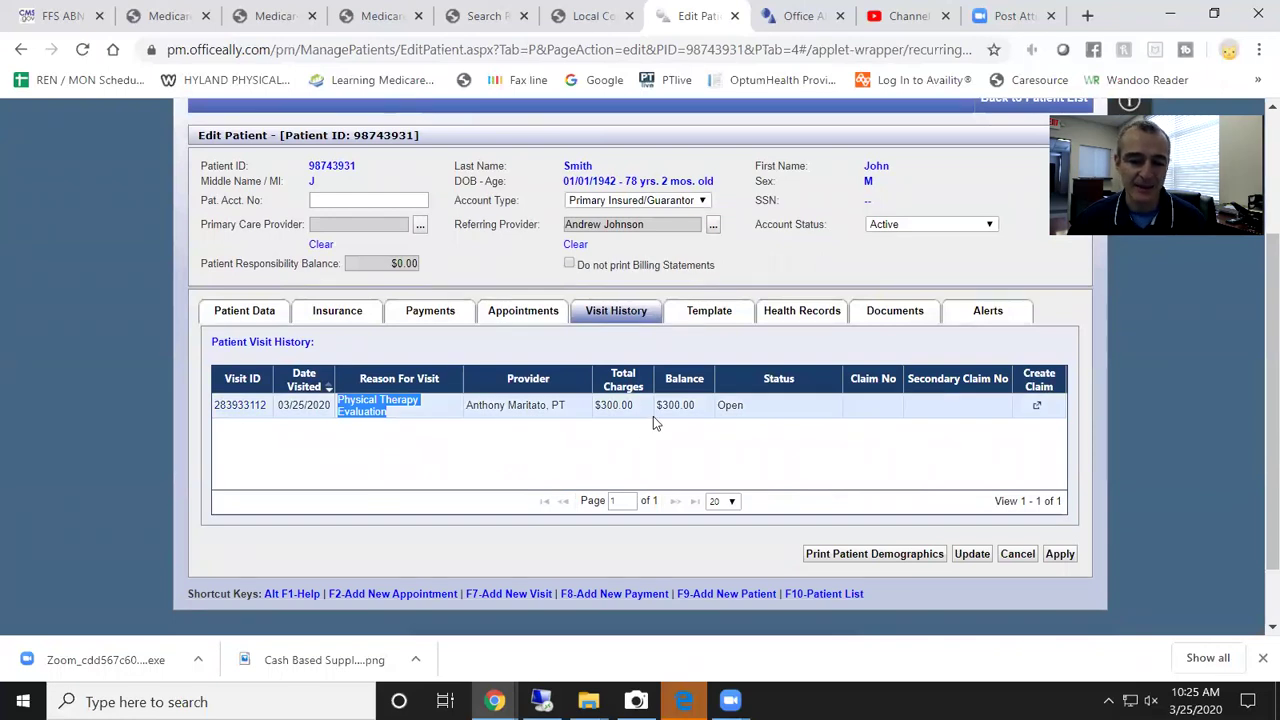
left_click(1030, 405)
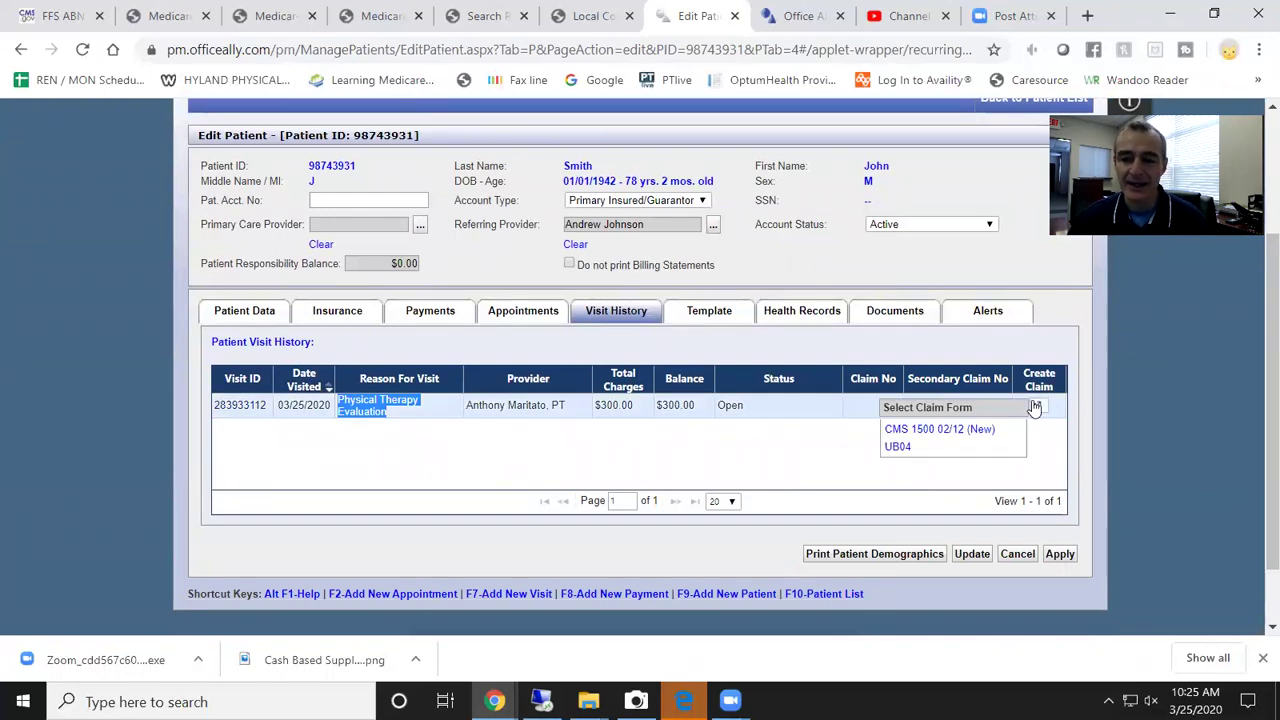
left_click(911, 430)
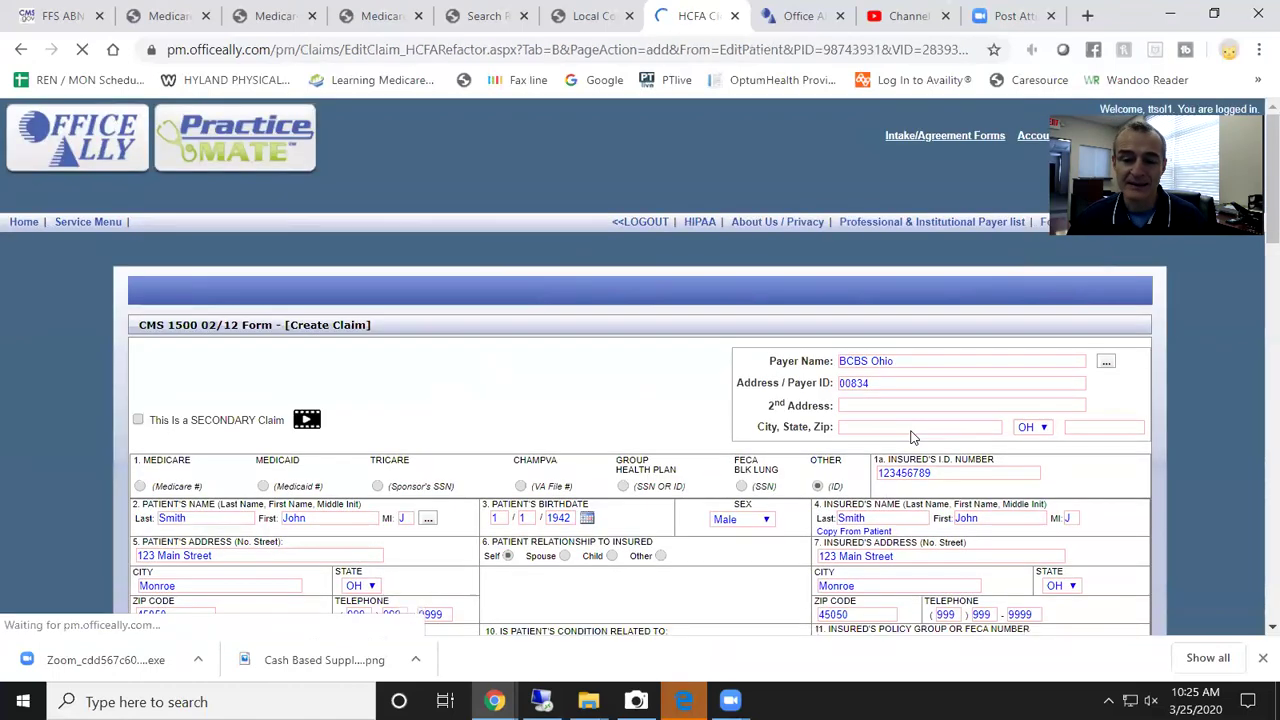
scroll(1120, 492, "down", 8)
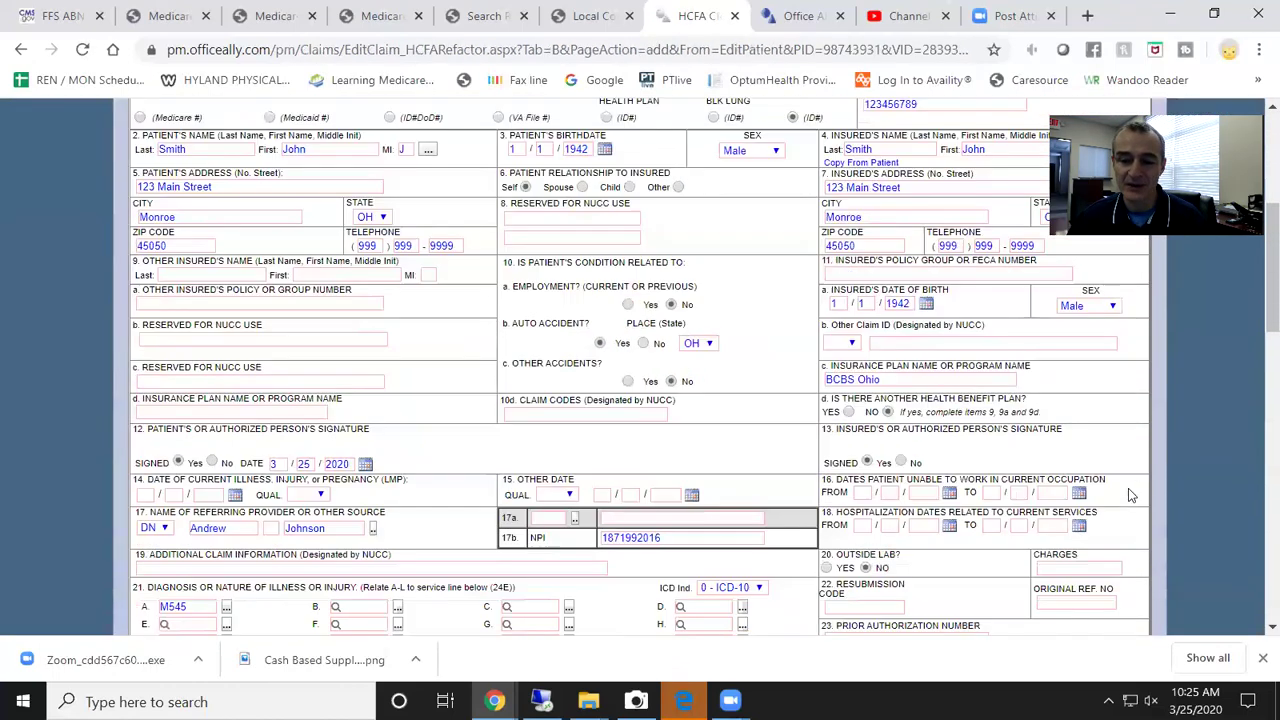
scroll(1130, 487, "down", 6)
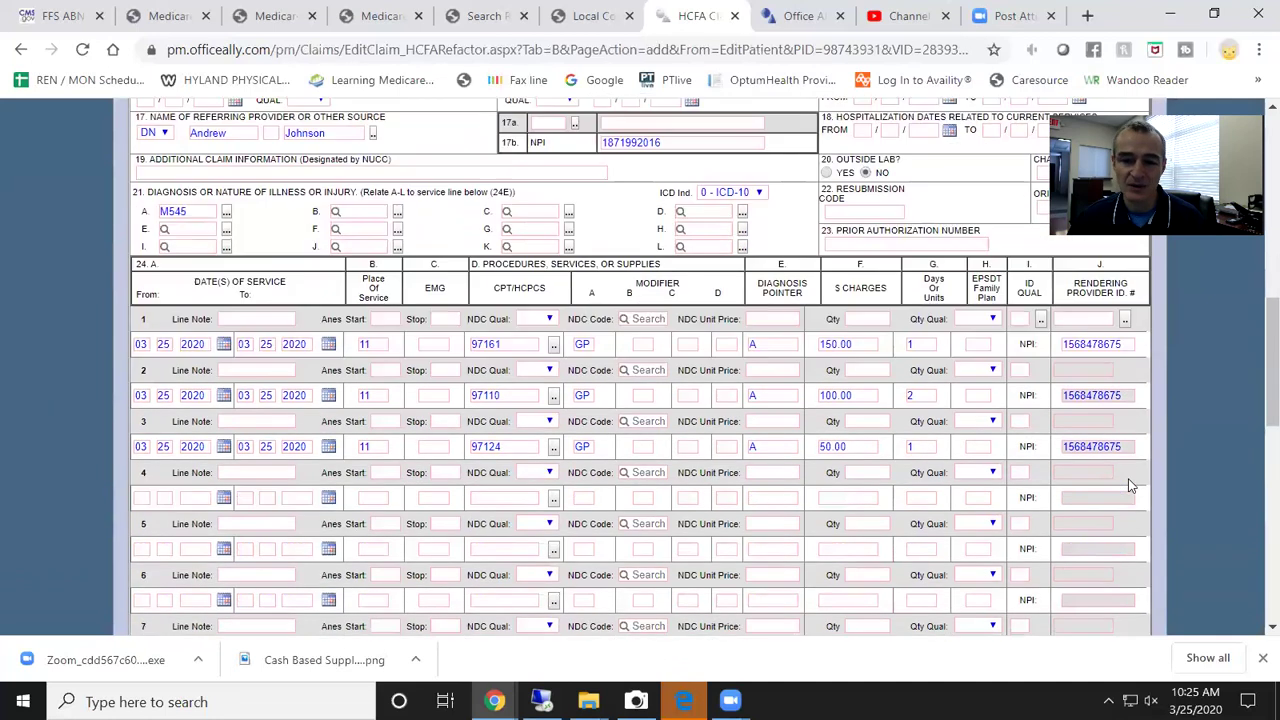
scroll(1130, 487, "down", 4)
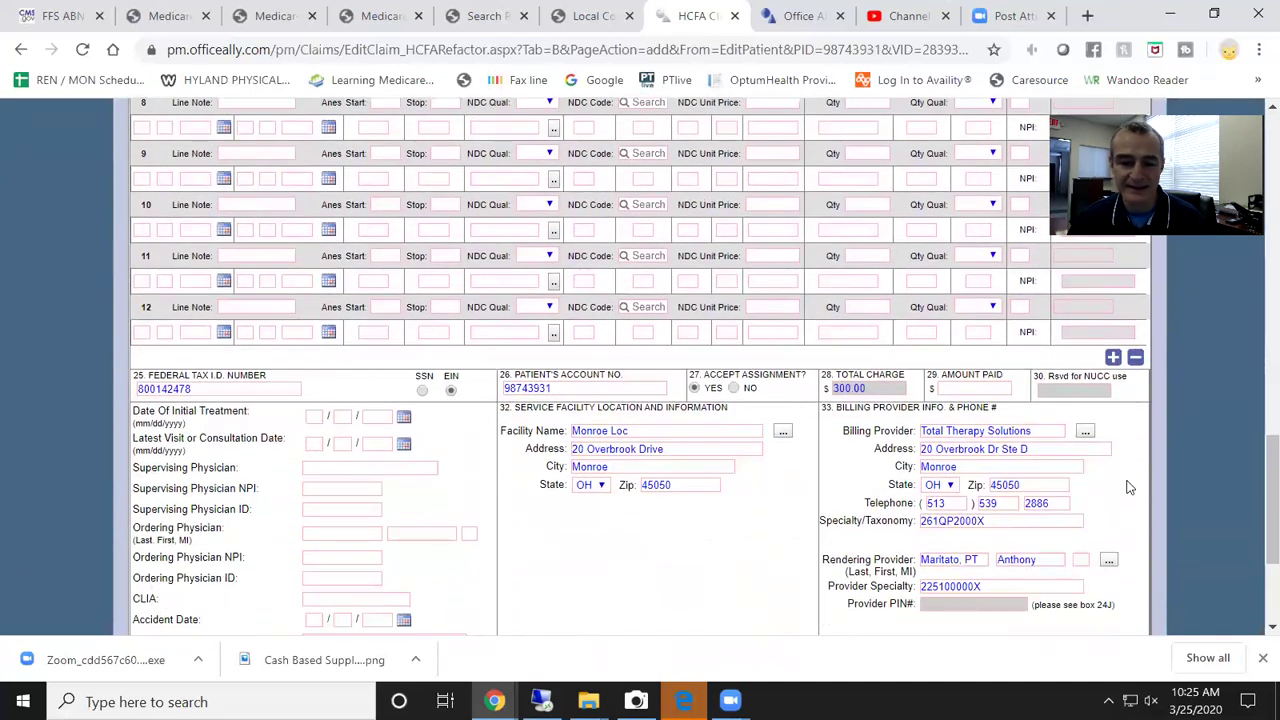
left_click(1066, 488)
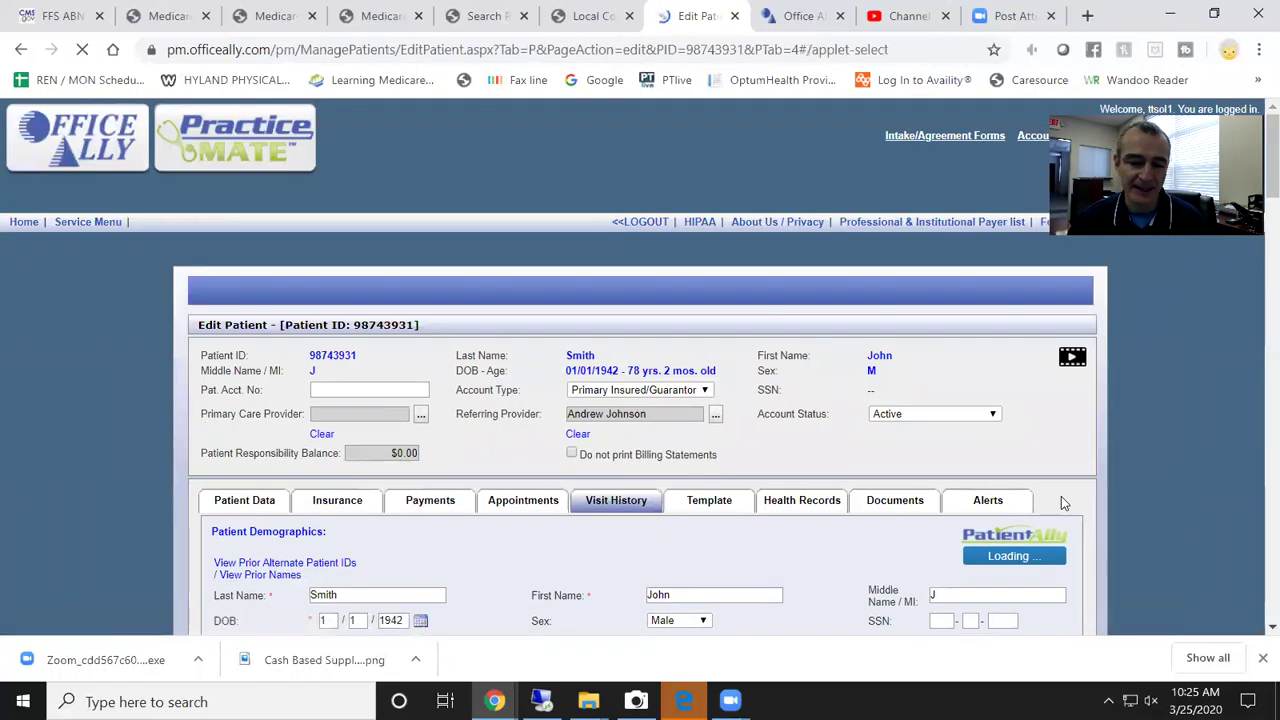
Step: Check the visit's claim status, open the claim list and select the new BCBS Ohio claim dated 03/25/2020
scroll(727, 495, "down", 2)
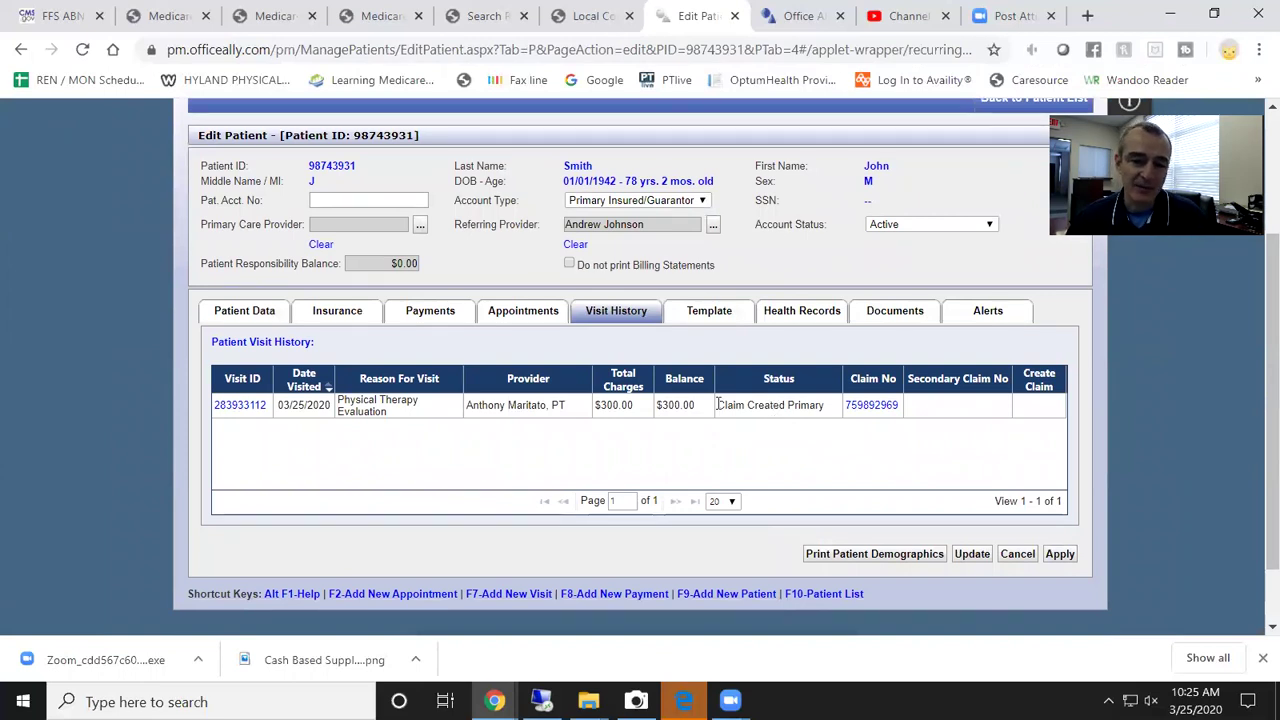
scroll(718, 404, "up", 1)
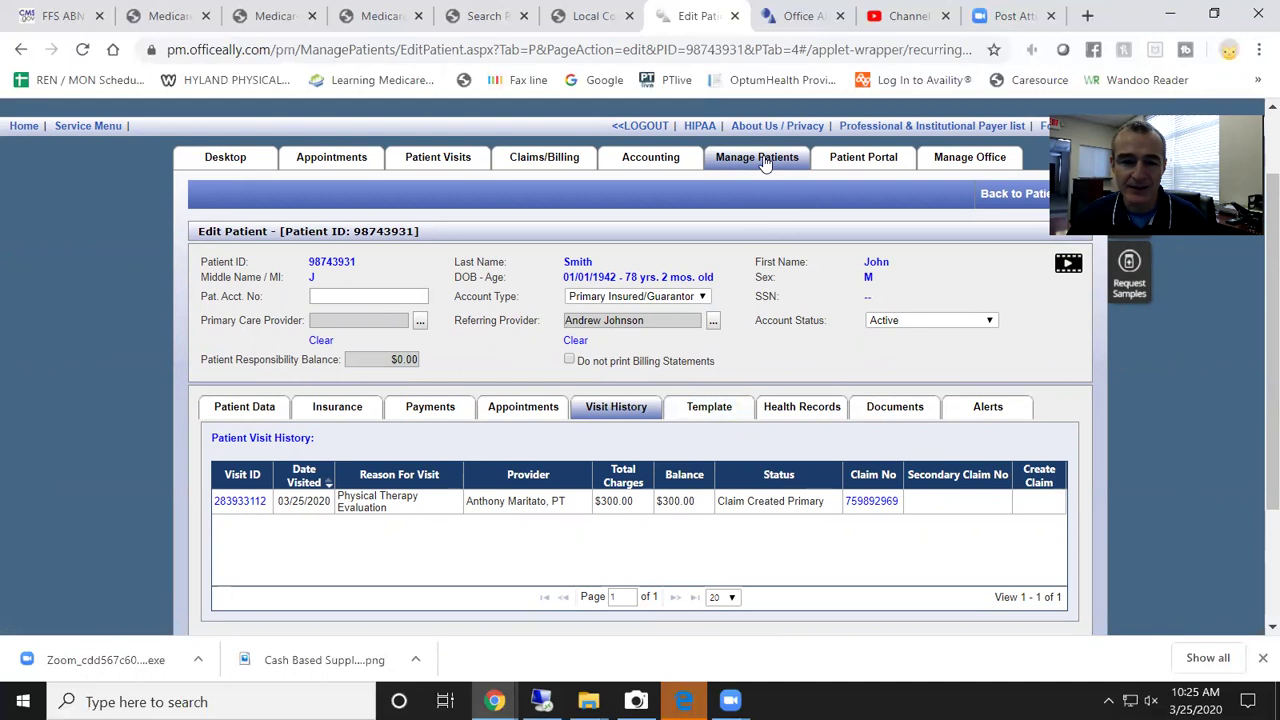
left_click(572, 158)
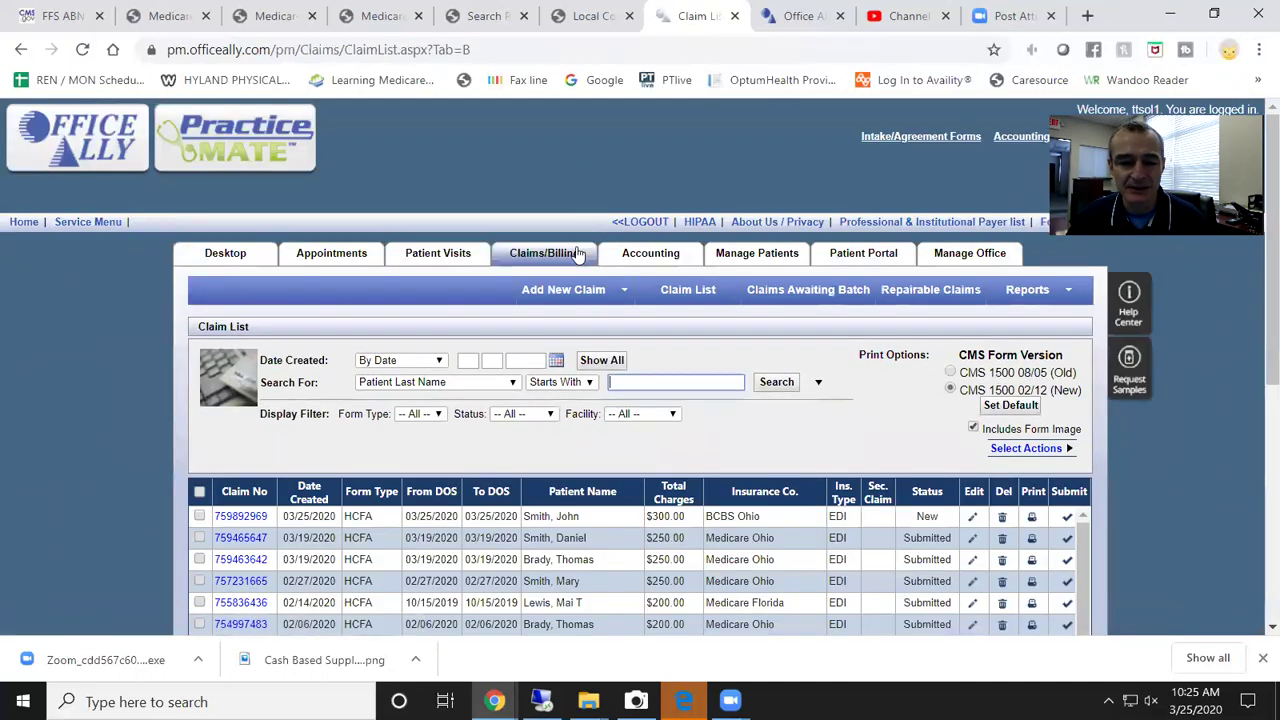
double_click(560, 516)
left_click_drag(560, 516, 529, 517)
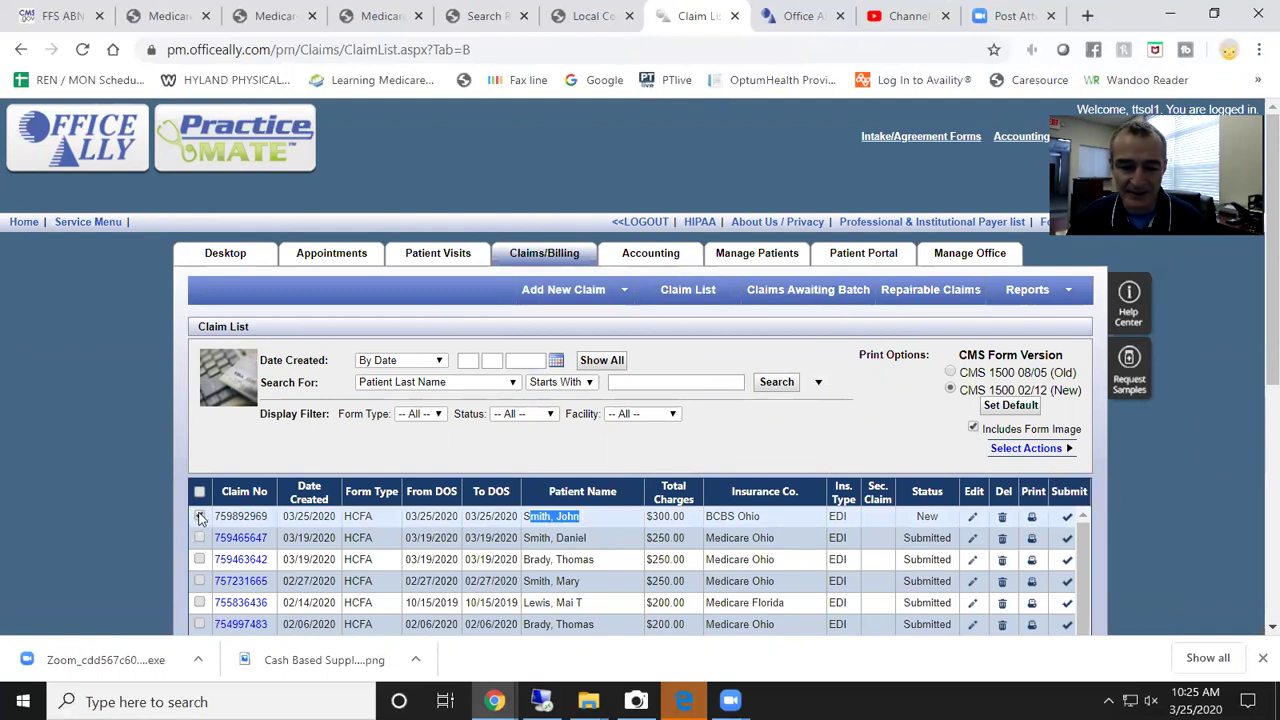
Step: Generate the selected claim's printout on CMS 1500 02/12 (New) with the form image included, review it and close the preview
left_click_drag(961, 391, 1073, 394)
left_click(963, 389)
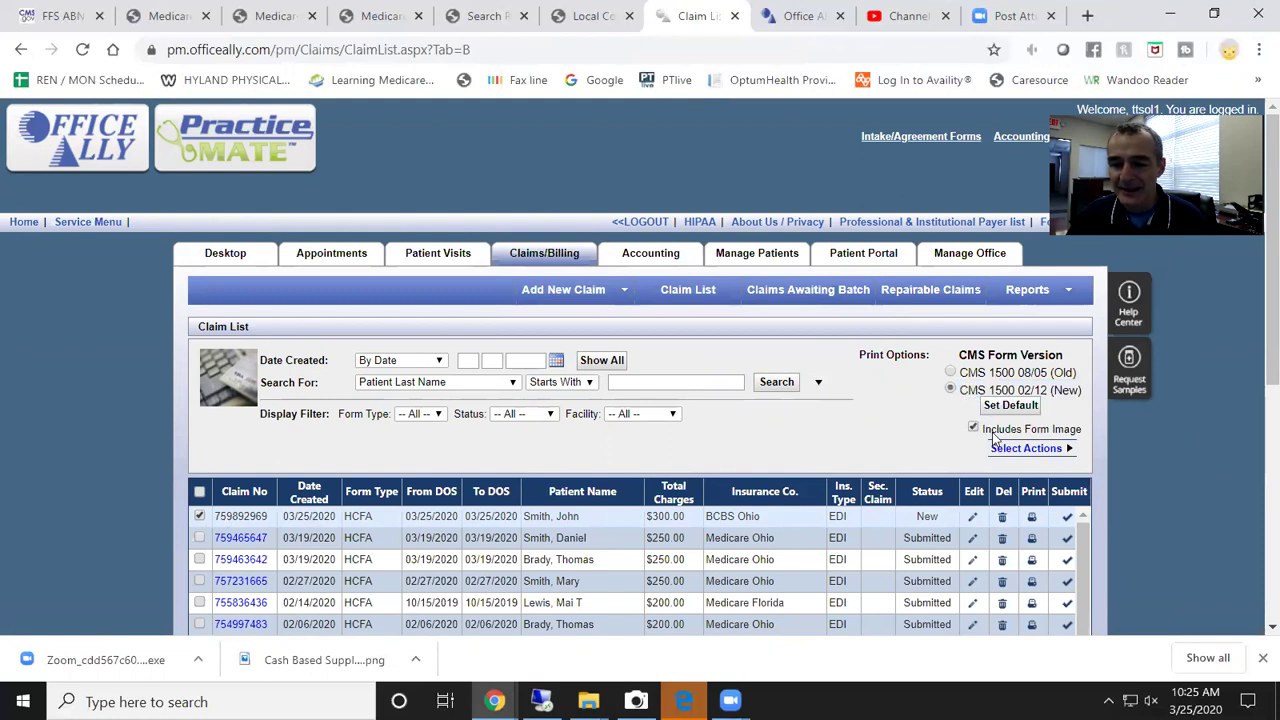
left_click_drag(988, 434, 1066, 410)
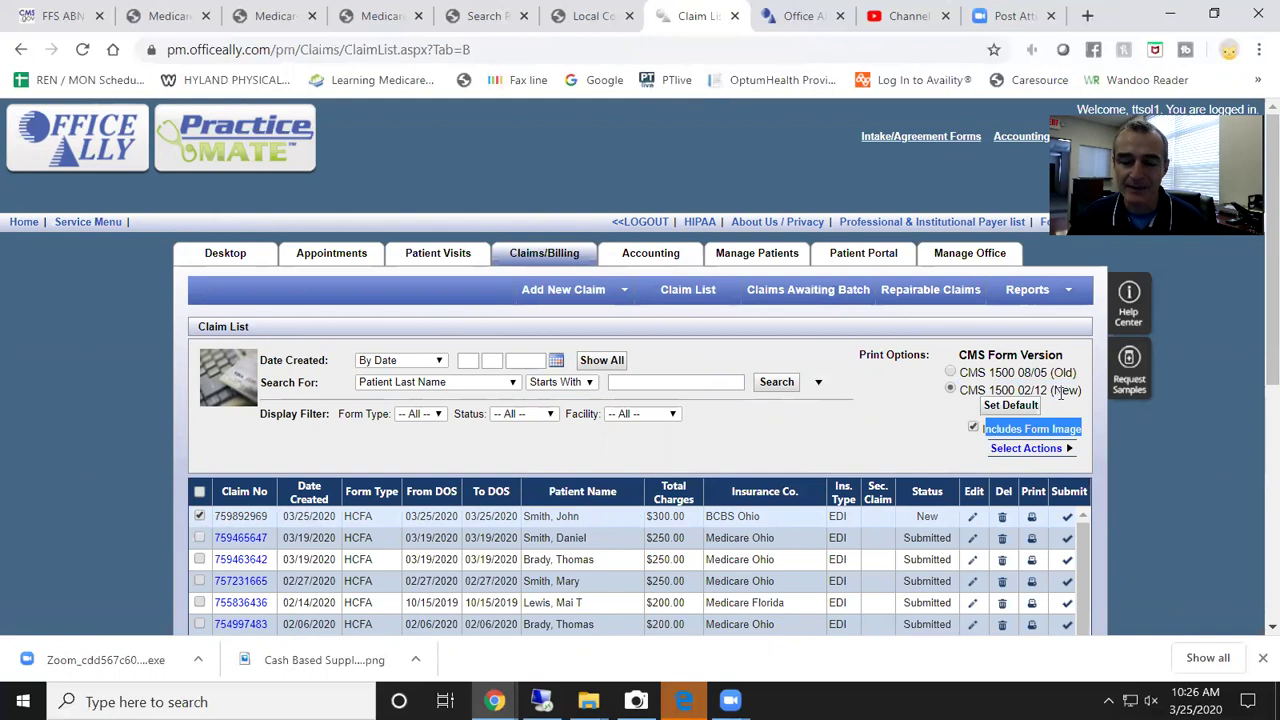
left_click(1034, 452)
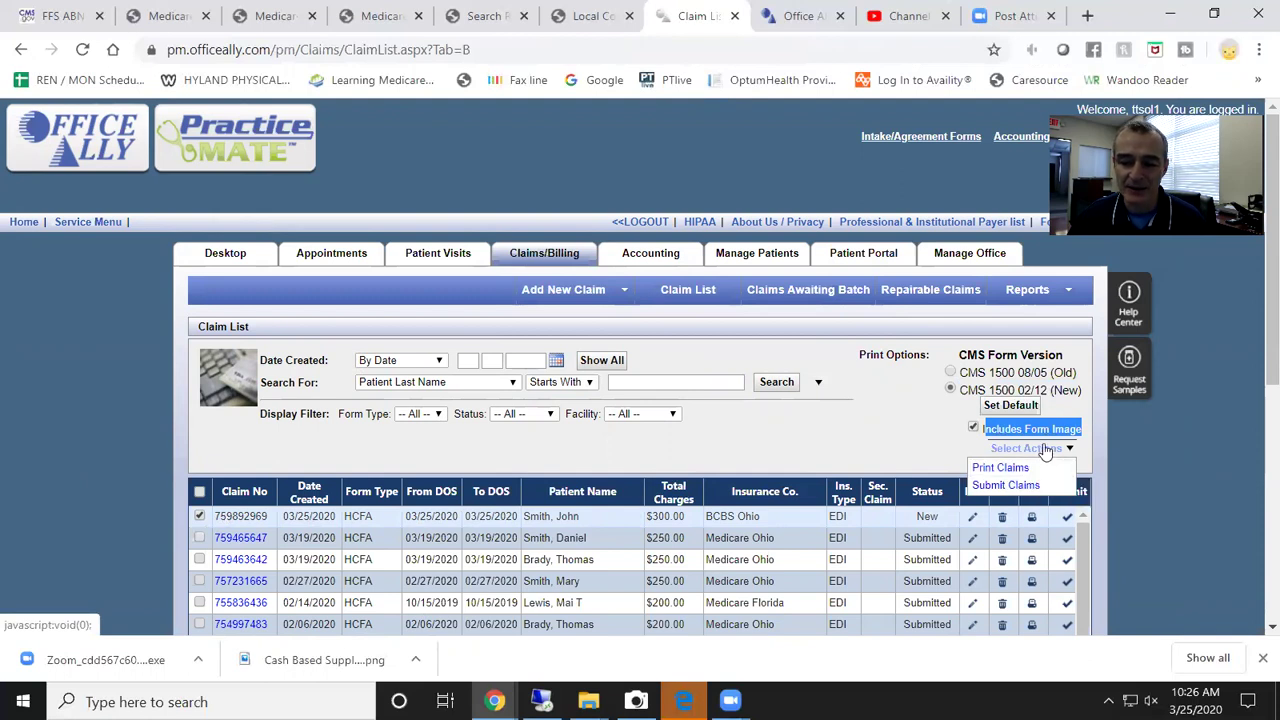
left_click(1004, 468)
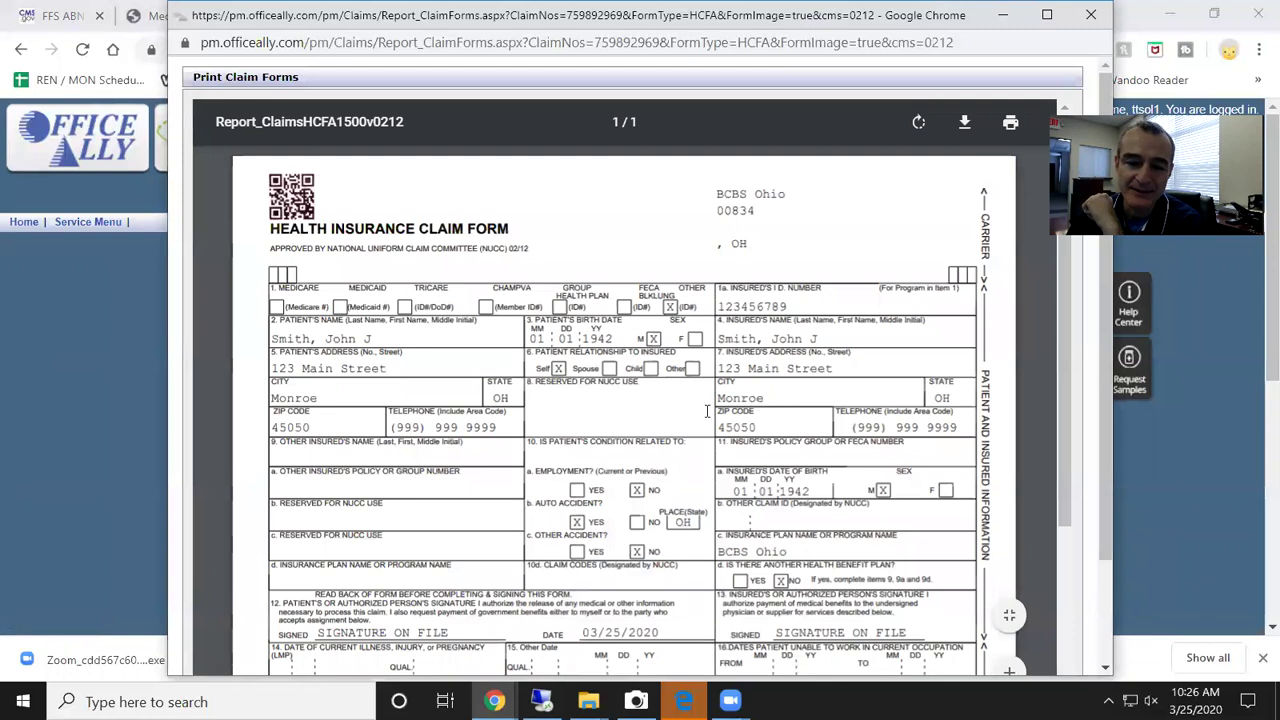
scroll(722, 313, "down", 4)
scroll(745, 322, "down", 1)
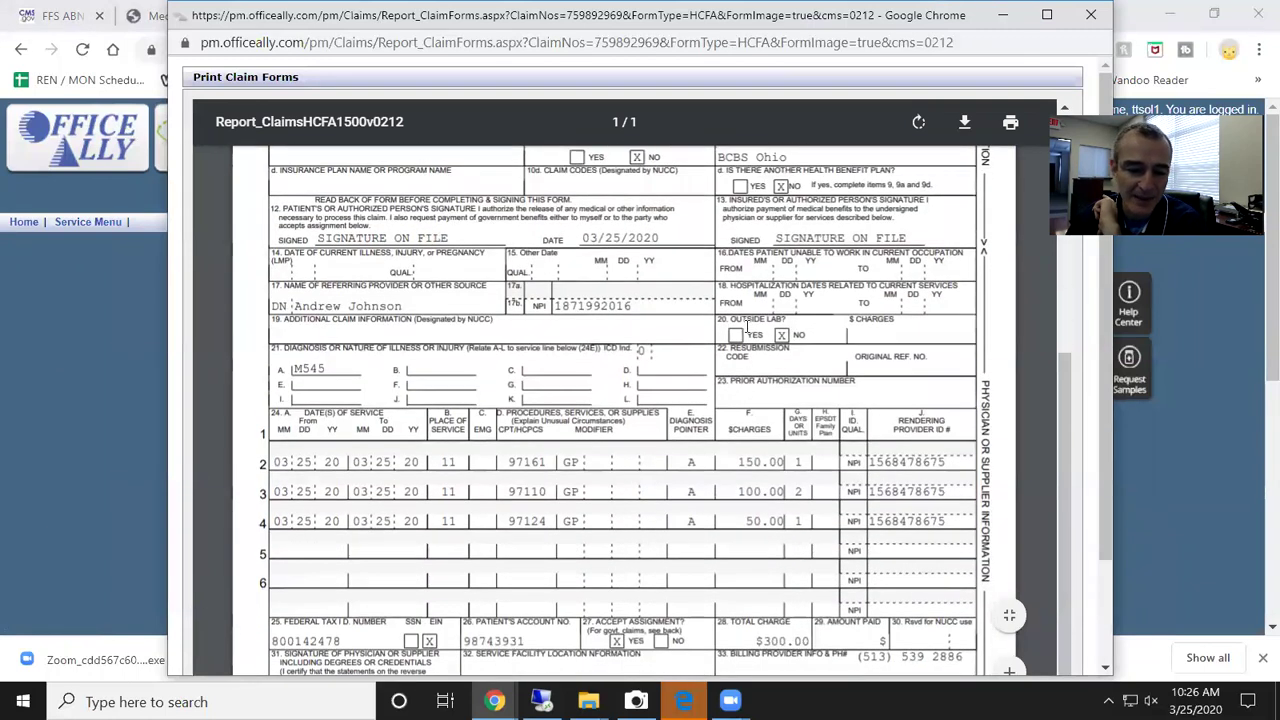
left_click(1093, 14)
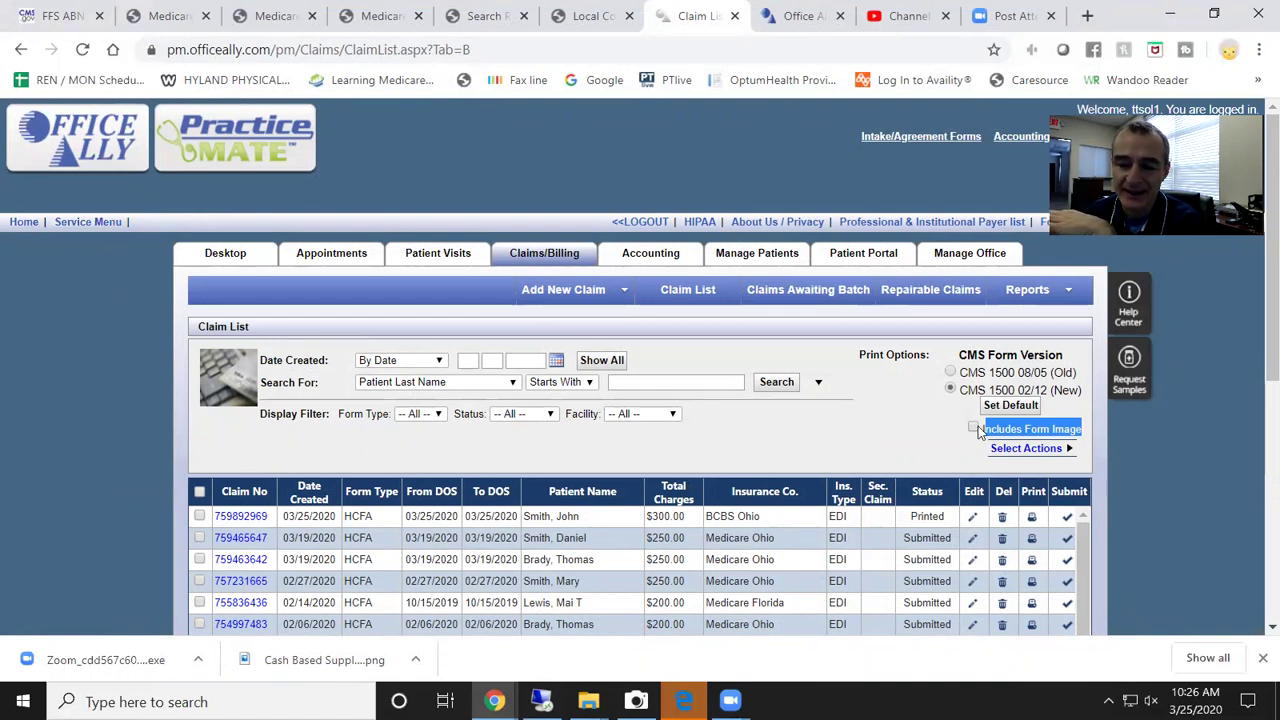
Step: Generate the same claim's printout without the form image and look over the data-only page
left_click(199, 516)
mouse_move(1030, 449)
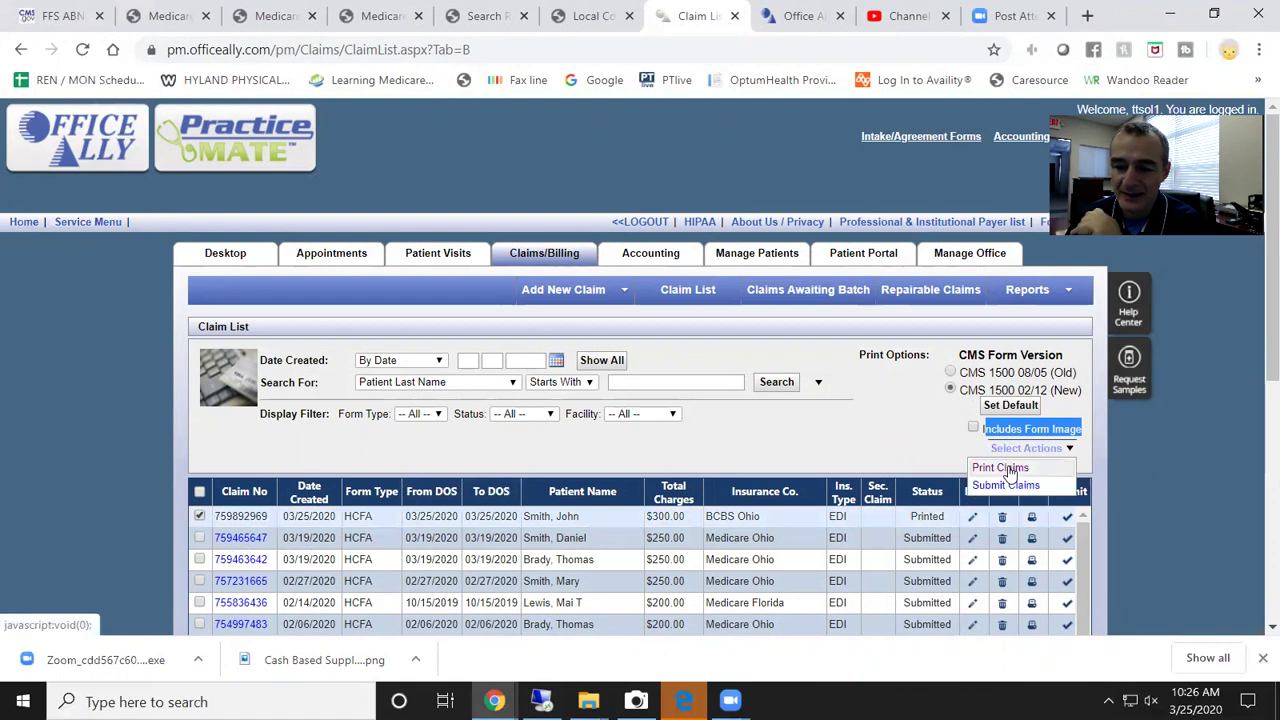
left_click(1000, 468)
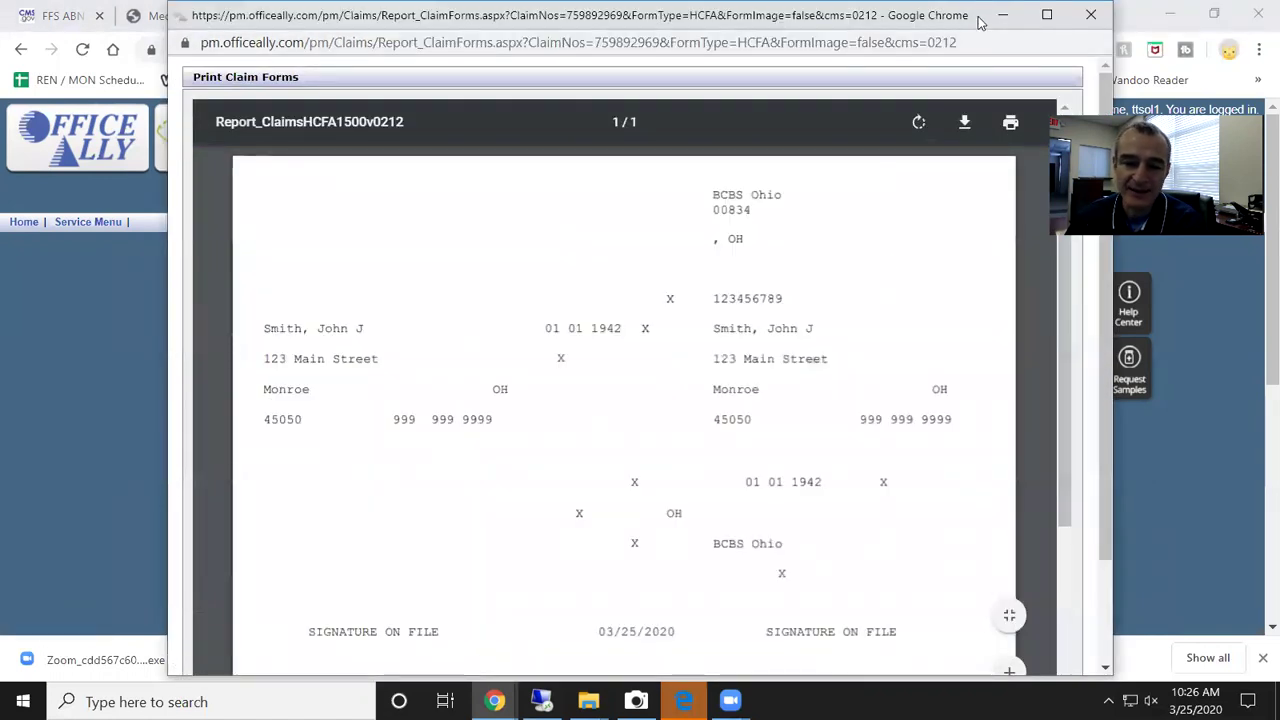
scroll(850, 265, "down", 1)
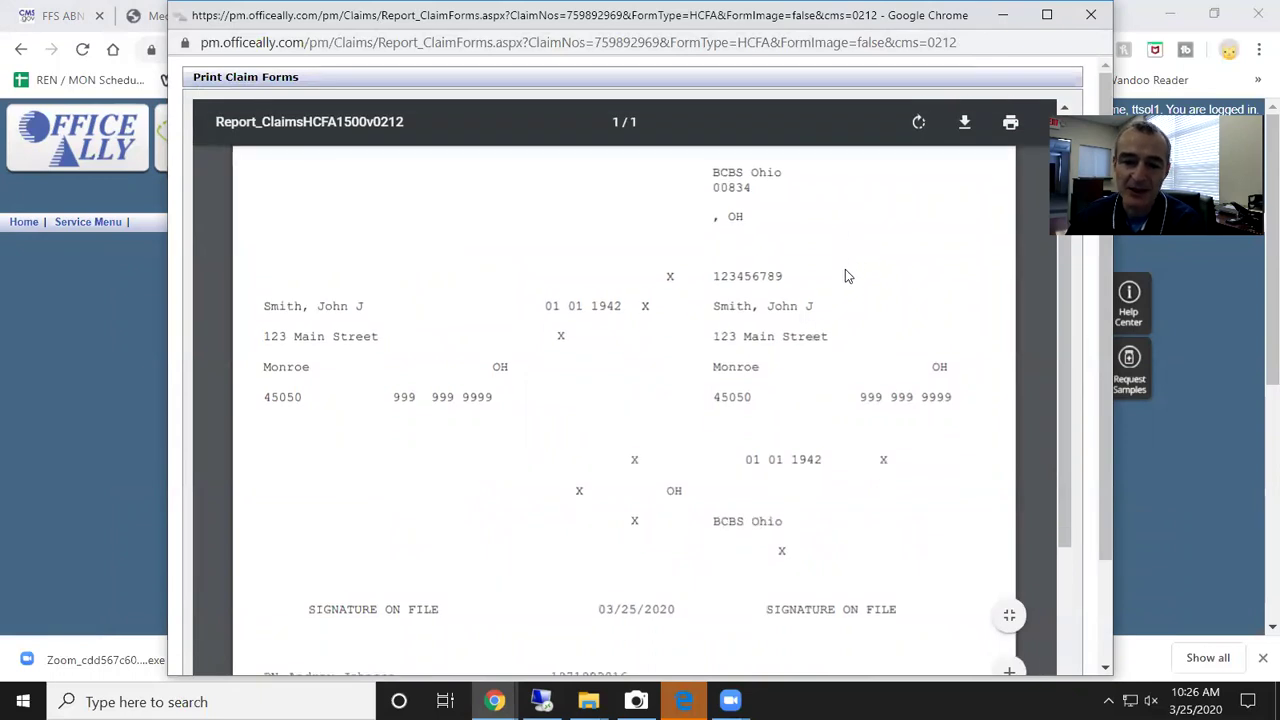
scroll(845, 276, "down", 5)
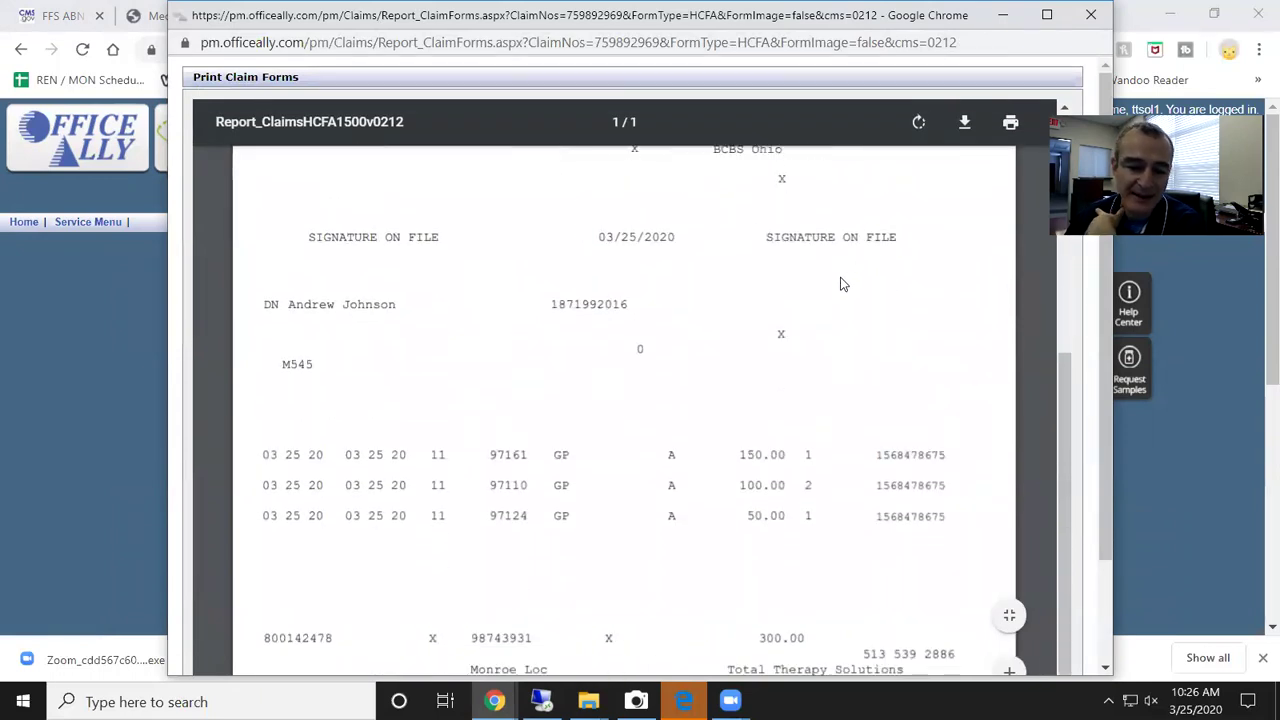
scroll(780, 284, "up", 5)
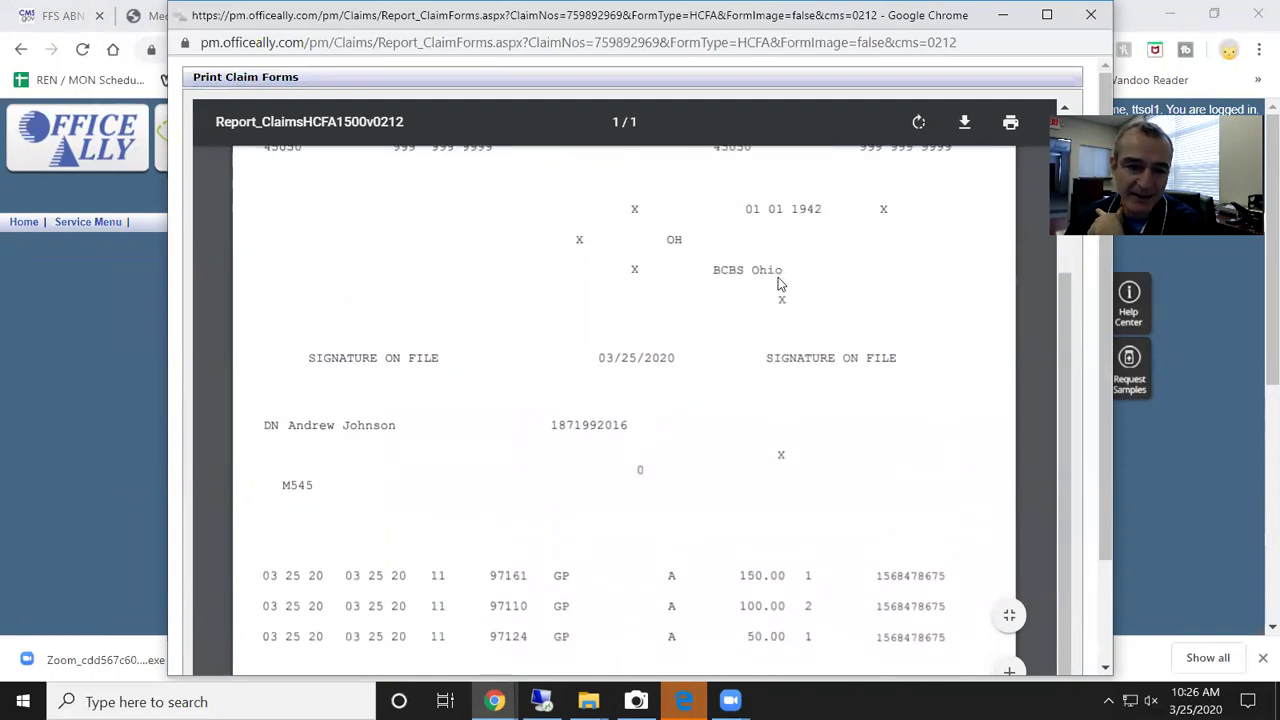